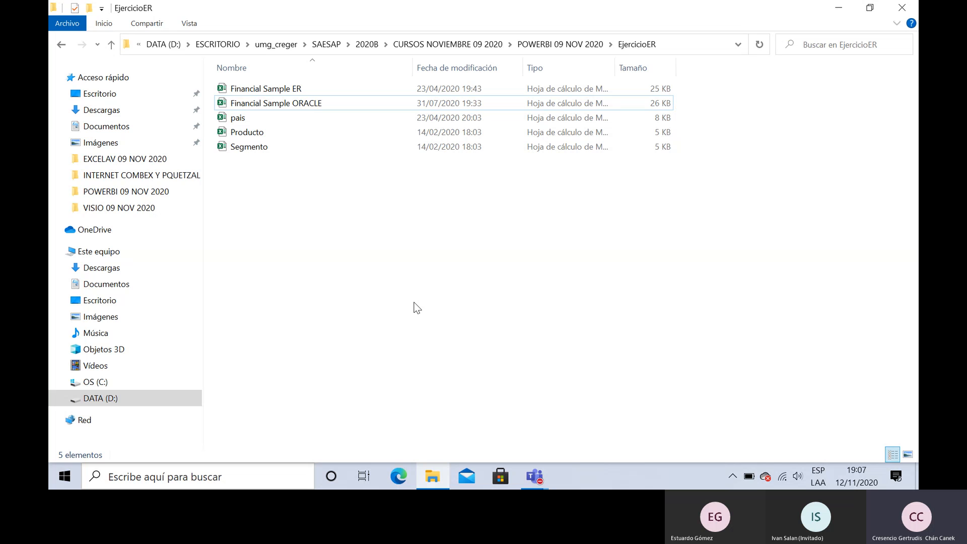
Switch to the Teams meeting, admit the guest waiting in the lobby, and return to the EjercicioER folder.
{"action": "key", "text": "alt+Tab"}
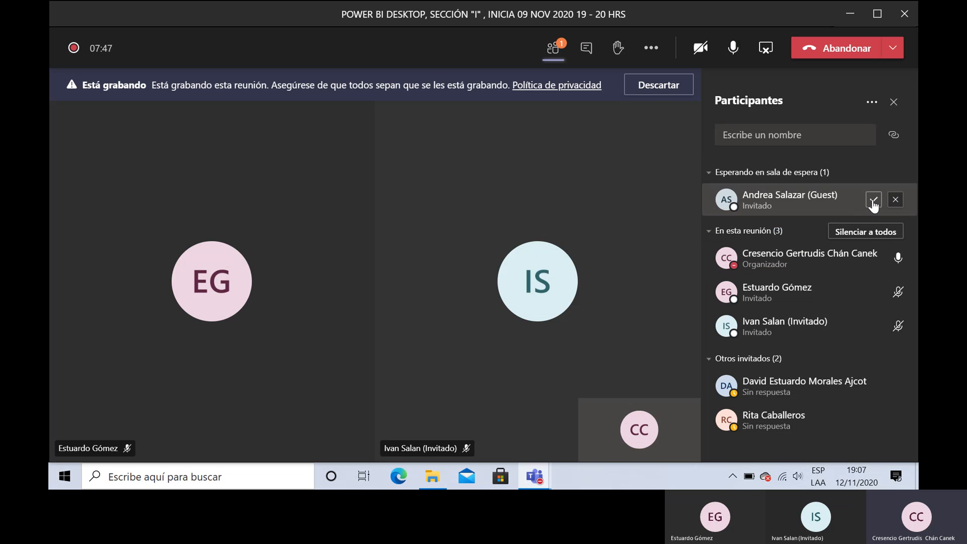
{"action": "left_click", "coordinate": [873, 200]}
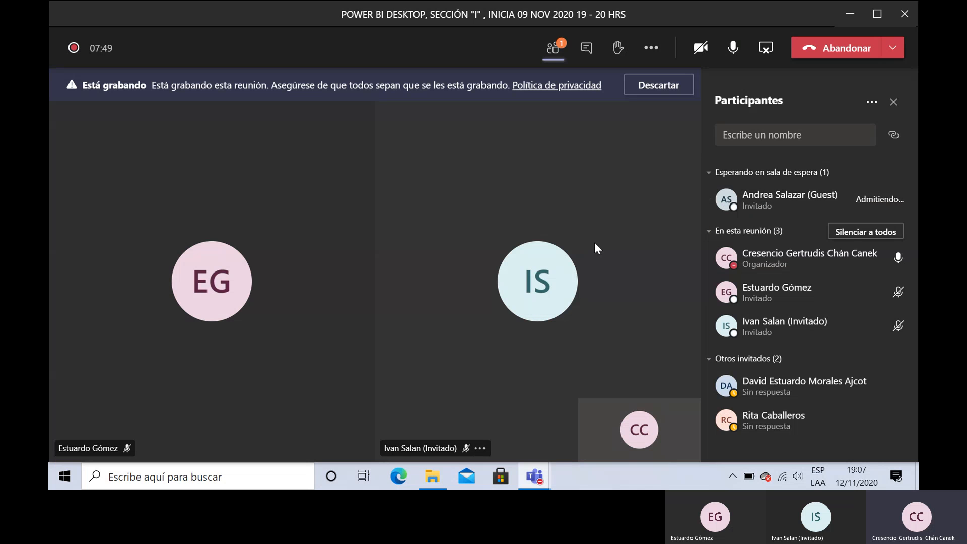
{"action": "key", "text": "alt+Tab"}
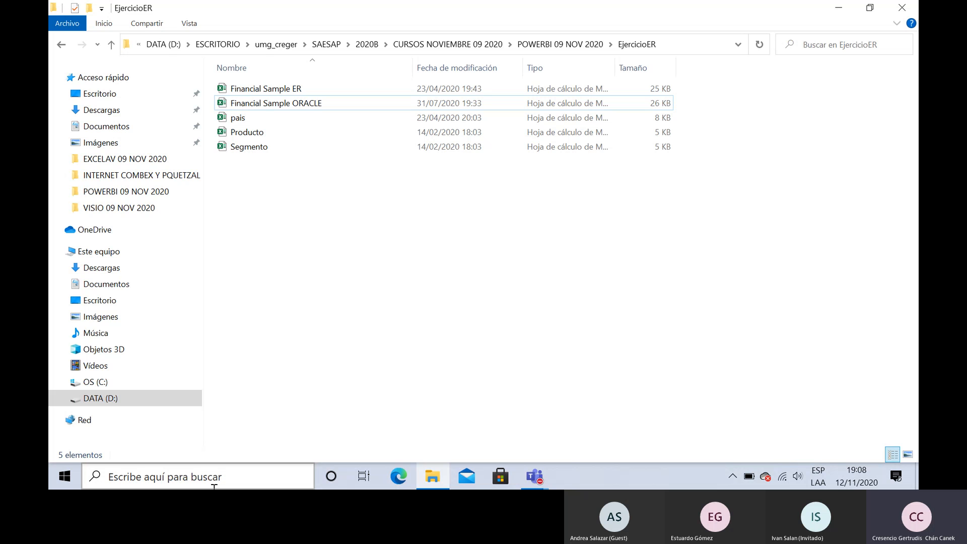
Search Windows for "power bi", launch Power BI Desktop, and dismiss its start screen to reach the blank report.
{"action": "left_click", "coordinate": [215, 478]}
{"action": "type", "text": "p"}
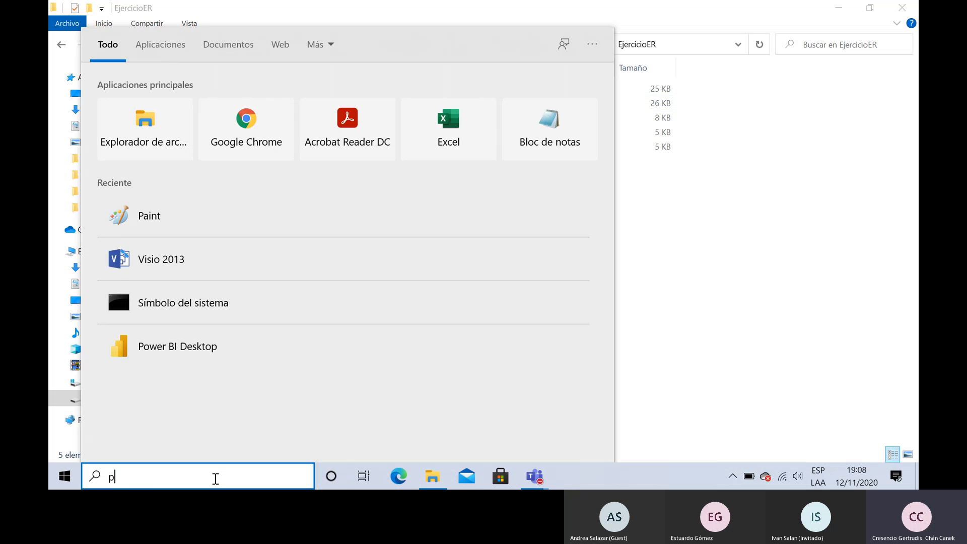
{"action": "type", "text": "ower "}
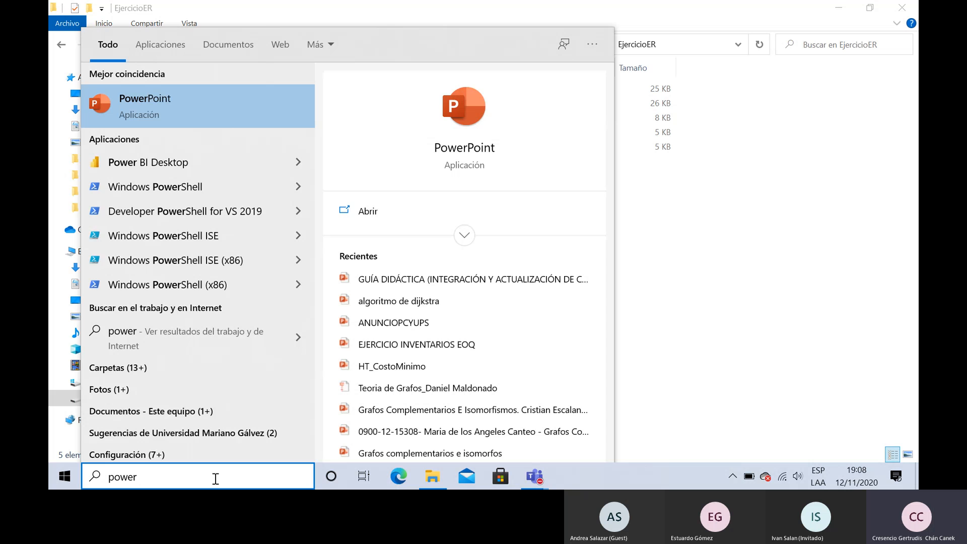
{"action": "type", "text": "bi"}
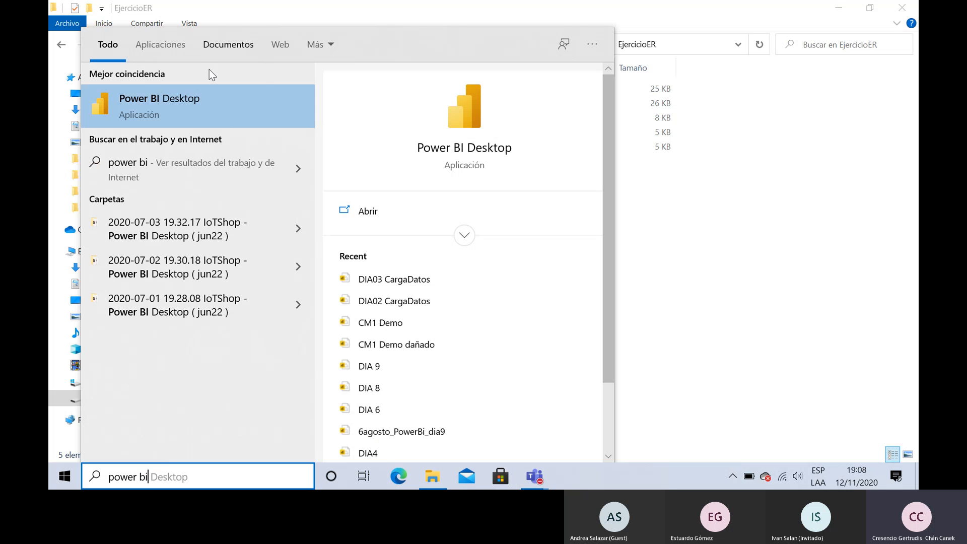
{"action": "left_click", "coordinate": [187, 106]}
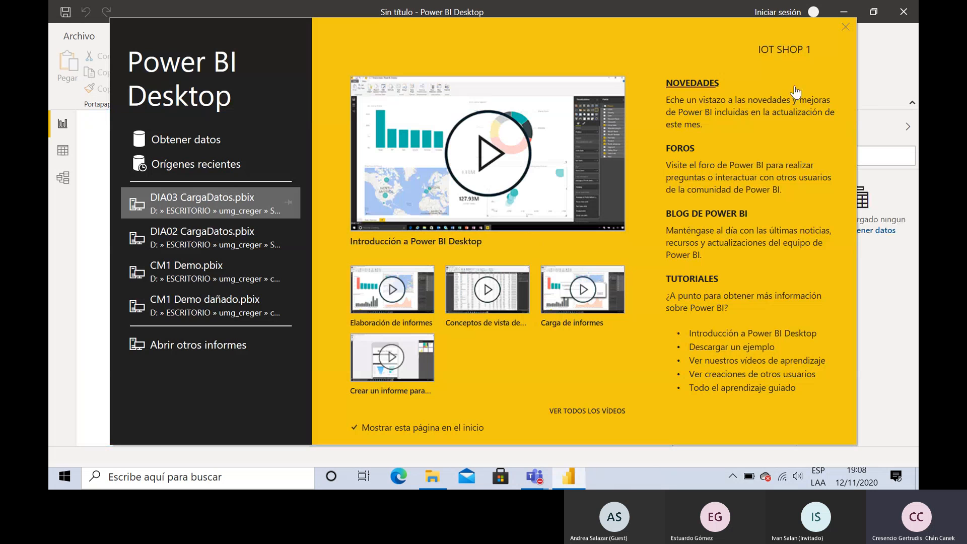
{"action": "left_click", "coordinate": [846, 26]}
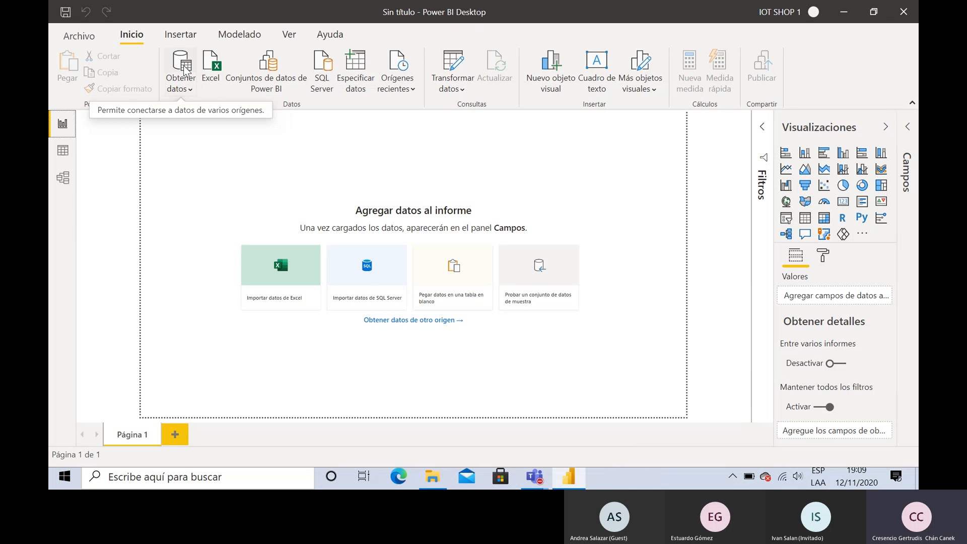
View the common data sources, and open the full Obtener datos dialog.
{"action": "left_click", "coordinate": [190, 90]}
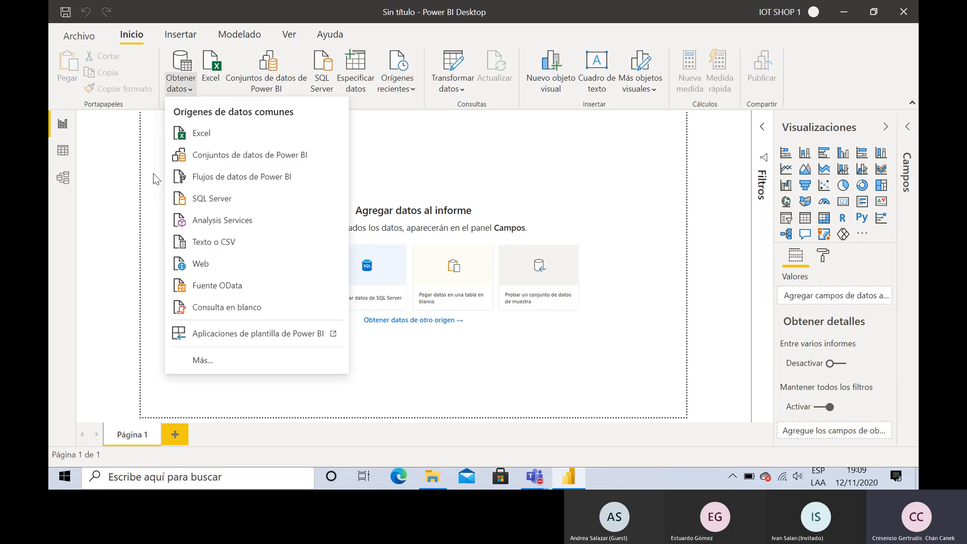
{"action": "left_click", "coordinate": [197, 85]}
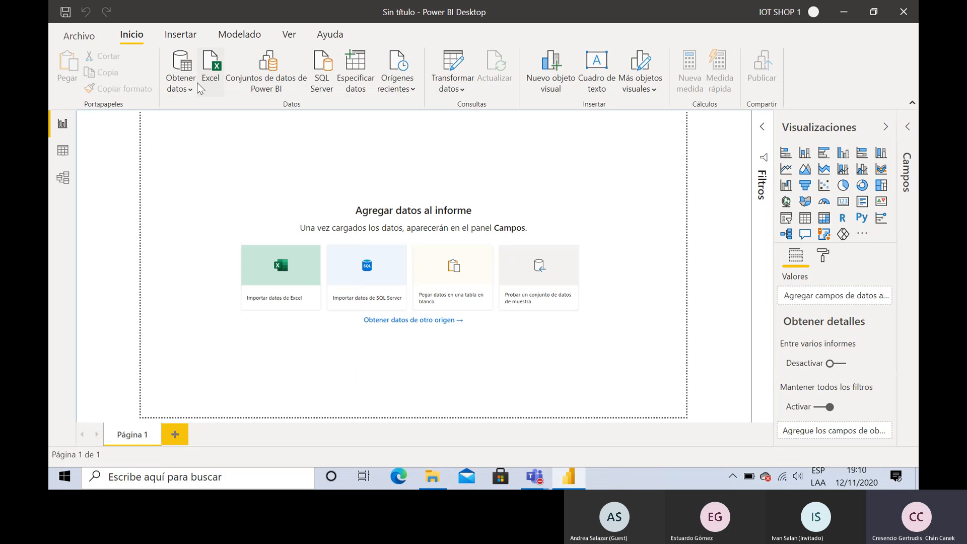
{"action": "left_click", "coordinate": [180, 63]}
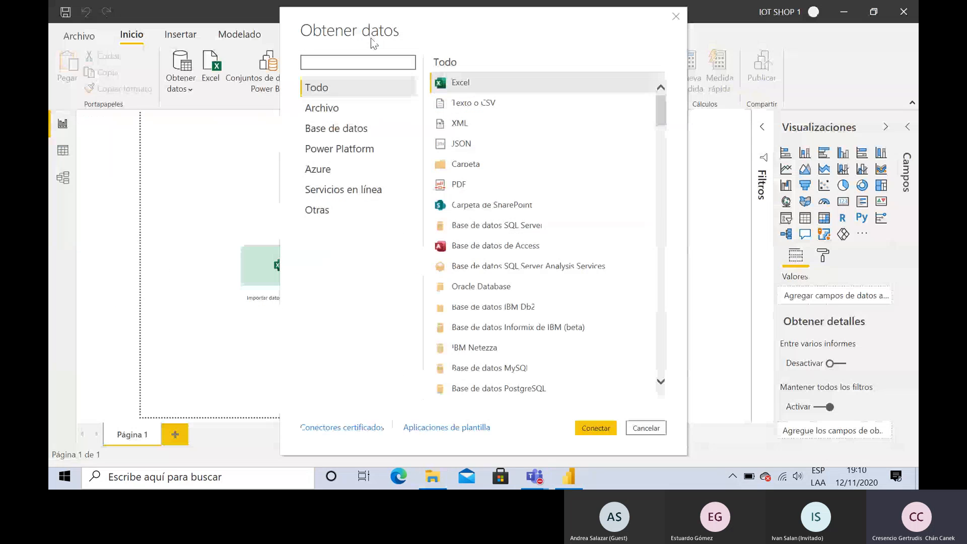
Switch to the Teams meeting, admit the external participant from the lobby, and return to Power BI Desktop.
{"action": "key", "text": "alt+Tab"}
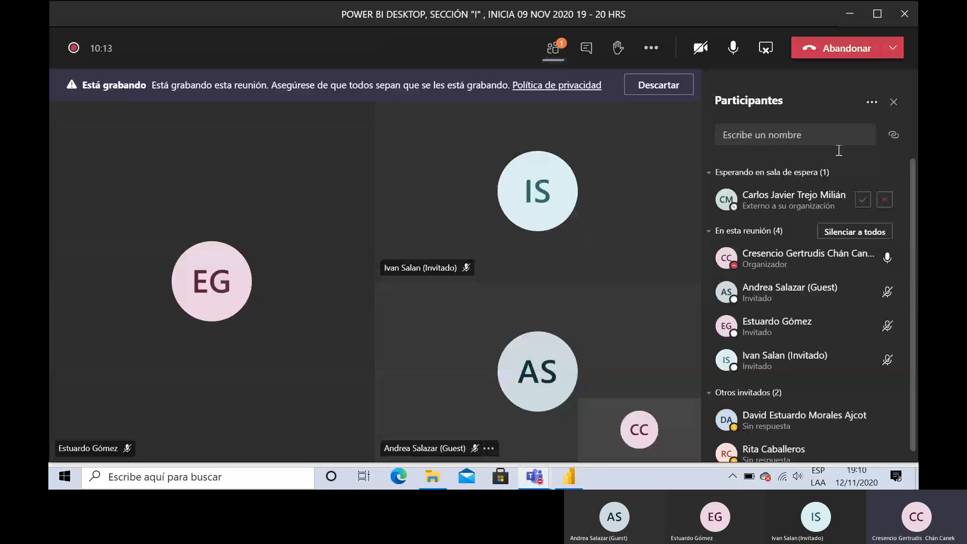
{"action": "left_click", "coordinate": [866, 201]}
{"action": "key", "text": "alt+Tab"}
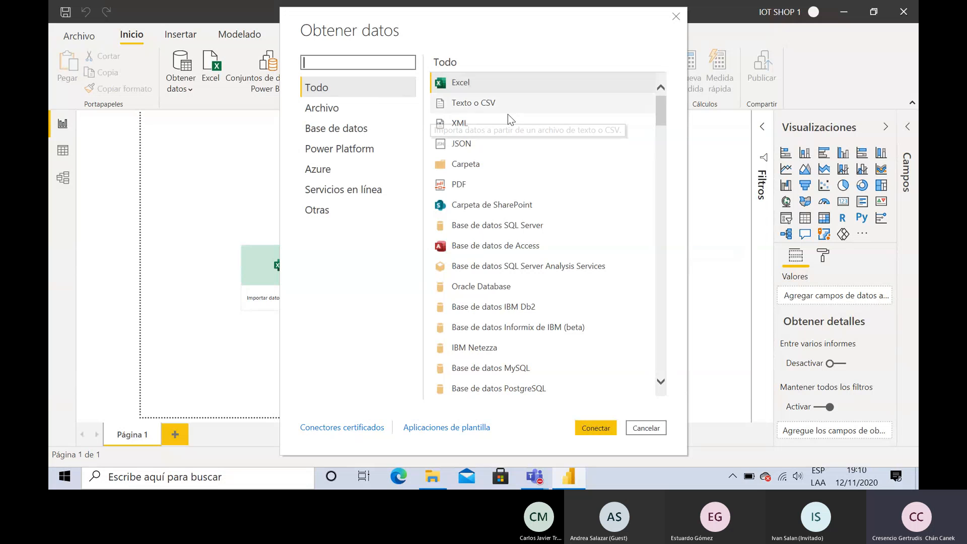
Look through the complete list of data connectors in the Todo category, and return to its beginning.
{"action": "scroll", "coordinate": [523, 317], "scroll_direction": "down", "scroll_amount": 15}
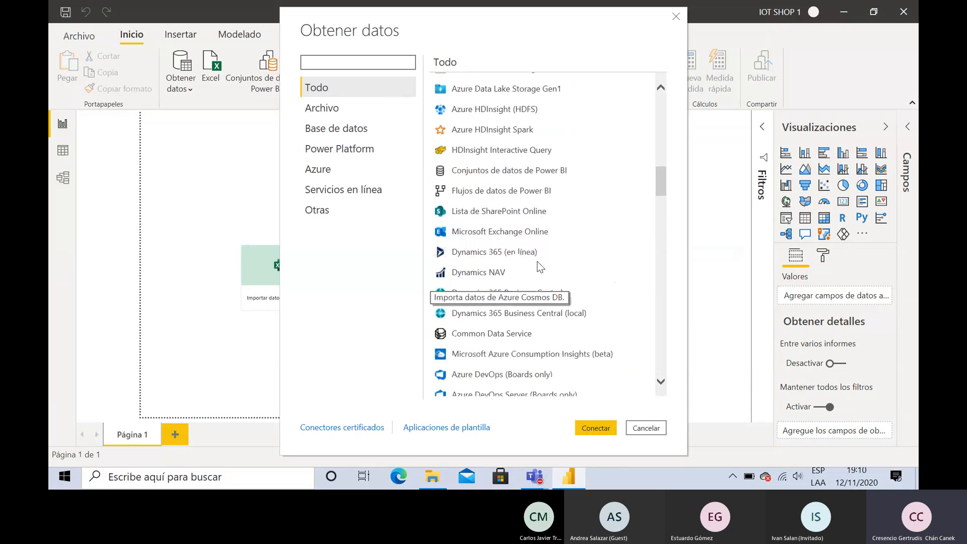
{"action": "scroll", "coordinate": [540, 267], "scroll_direction": "down", "scroll_amount": 12}
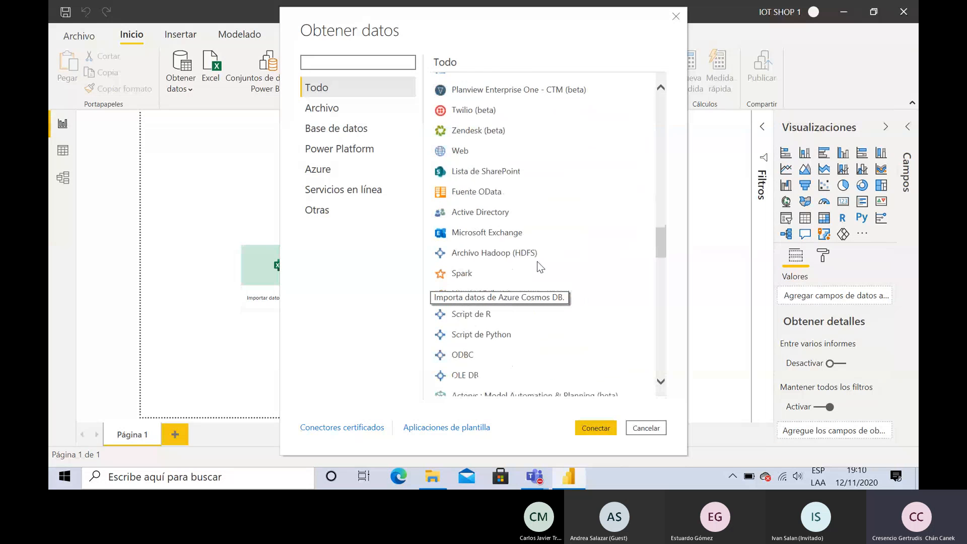
{"action": "scroll", "coordinate": [540, 267], "scroll_direction": "down", "scroll_amount": 3}
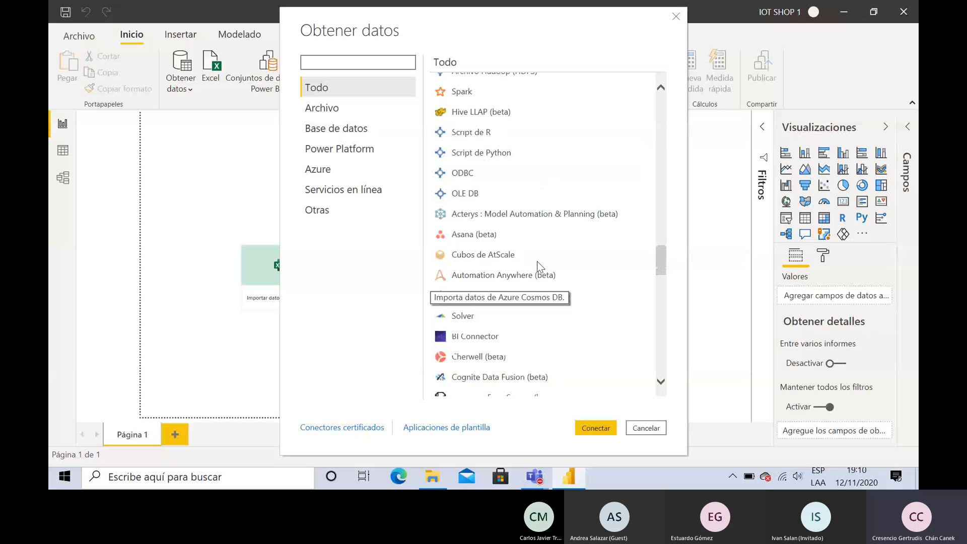
{"action": "scroll", "coordinate": [540, 267], "scroll_direction": "down", "scroll_amount": 10}
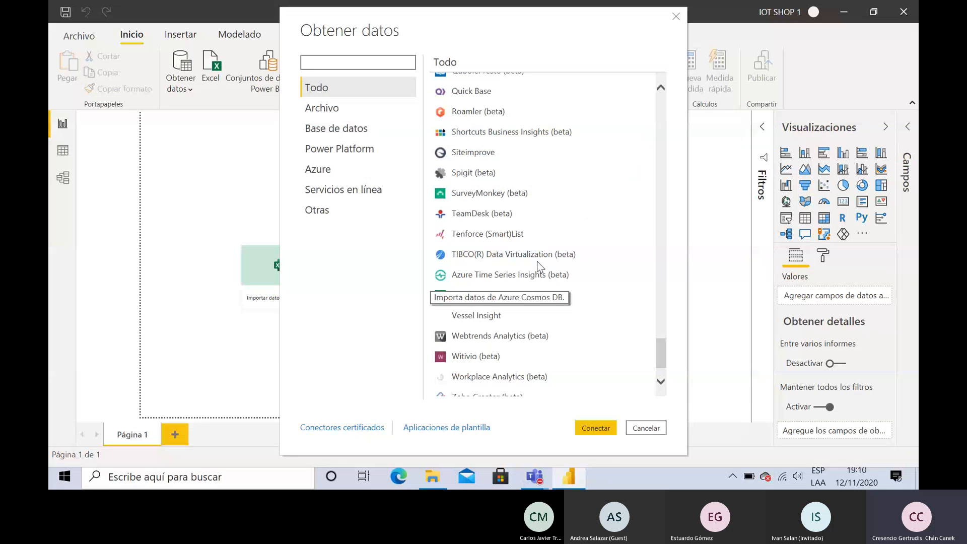
{"action": "scroll", "coordinate": [540, 267], "scroll_direction": "up", "scroll_amount": 10}
{"action": "scroll", "coordinate": [540, 267], "scroll_direction": "up", "scroll_amount": 20}
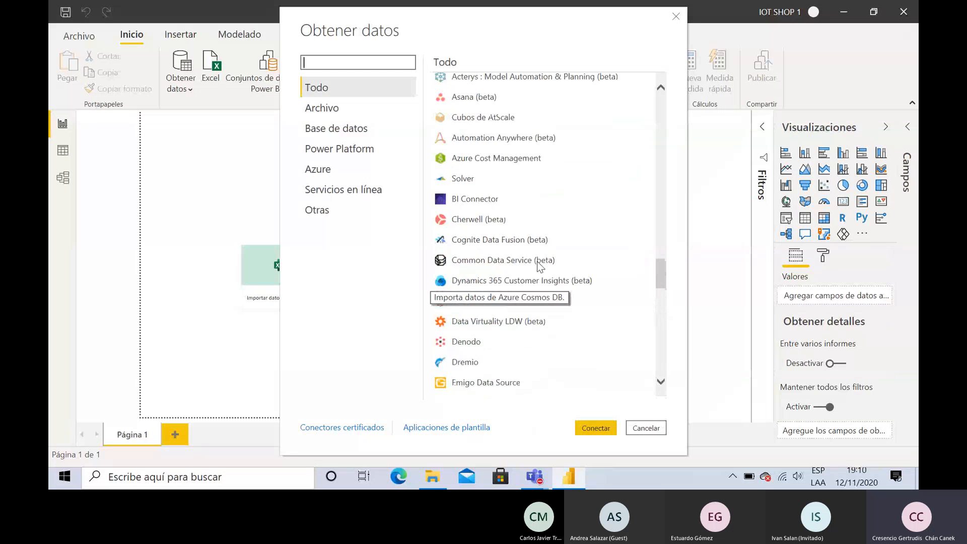
{"action": "scroll", "coordinate": [539, 266], "scroll_direction": "up", "scroll_amount": 15}
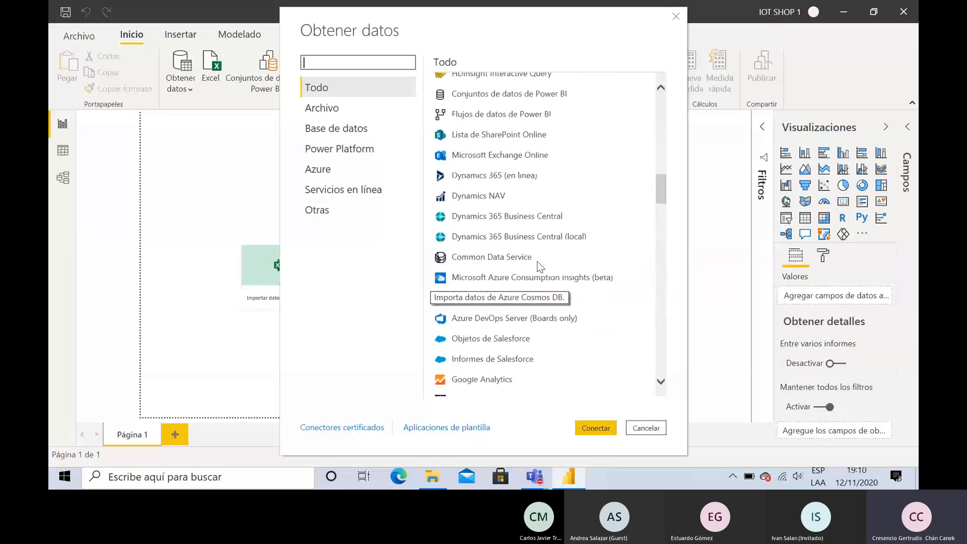
{"action": "scroll", "coordinate": [537, 259], "scroll_direction": "up", "scroll_amount": 5}
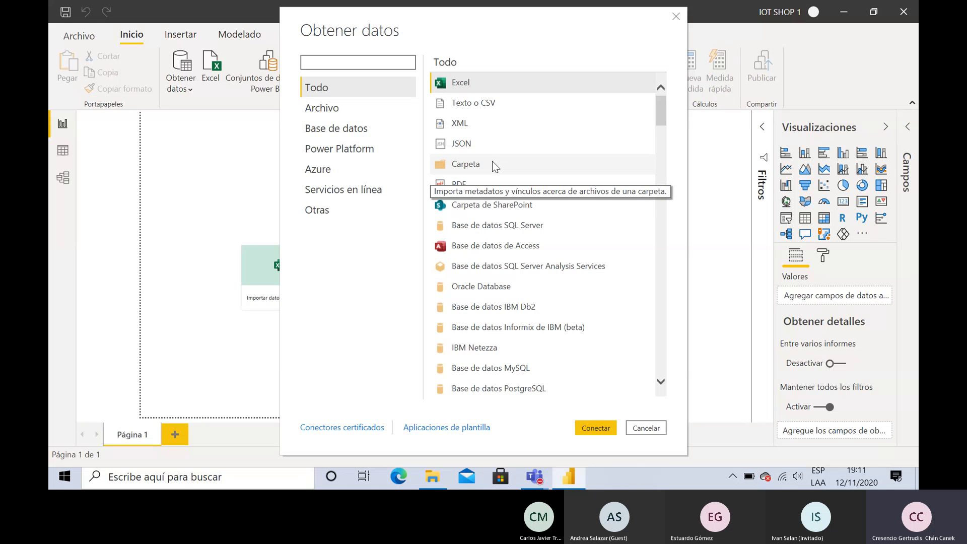
Admit the newly waiting participant to the Teams meeting, and return to the Obtener datos dialog in Power BI Desktop.
{"action": "key", "text": "alt+Tab"}
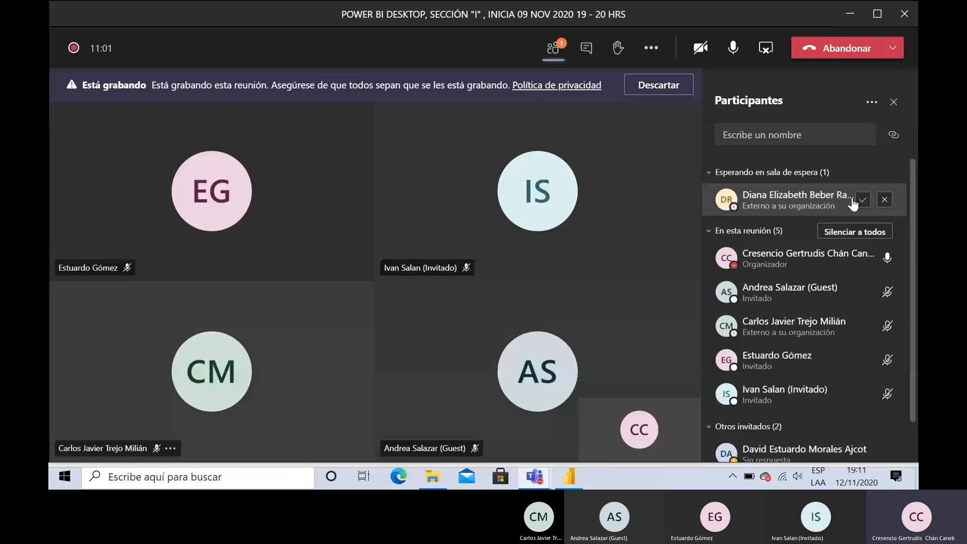
{"action": "left_click", "coordinate": [861, 200]}
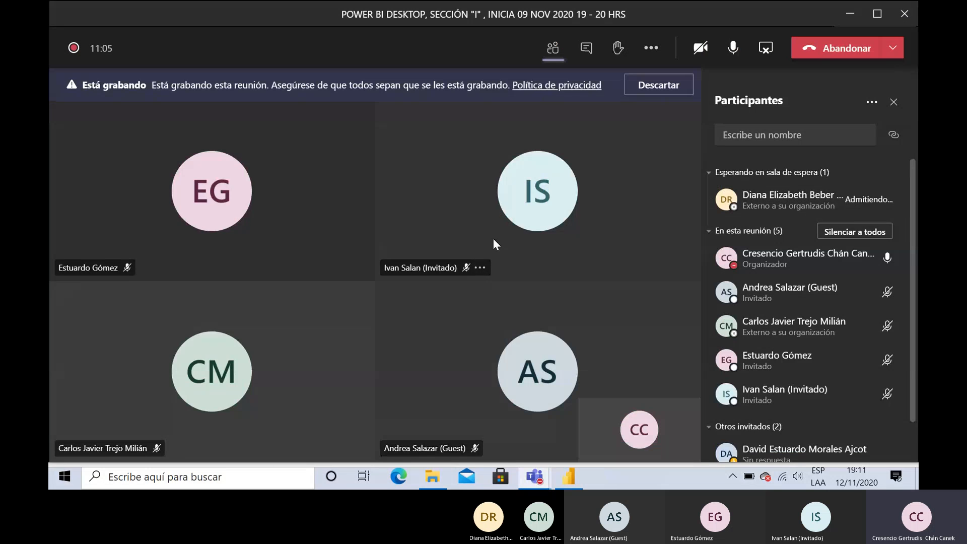
{"action": "key", "text": "alt+Tab"}
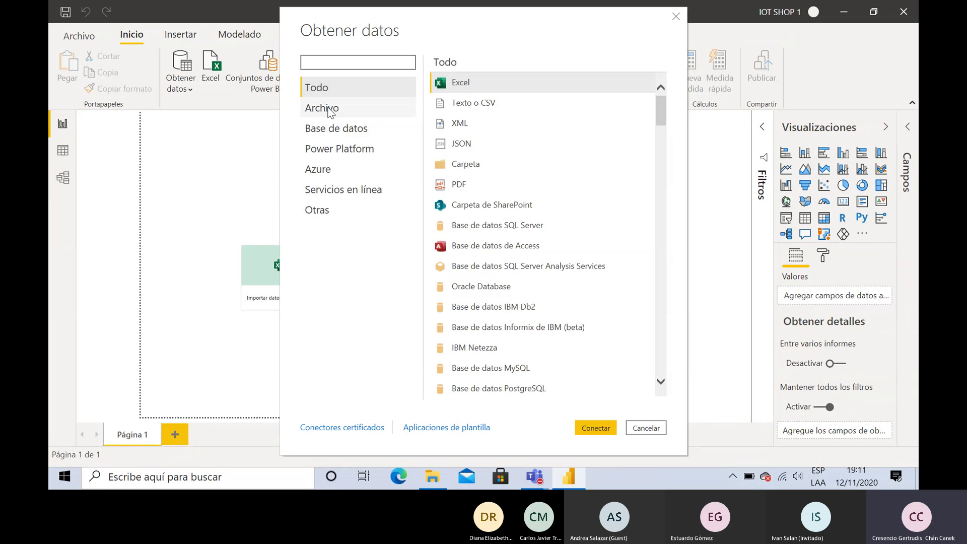
Skim the Todo connectors, and display only the file-based sources in the Archivo category.
{"action": "scroll", "coordinate": [538, 233], "scroll_direction": "down", "scroll_amount": 6}
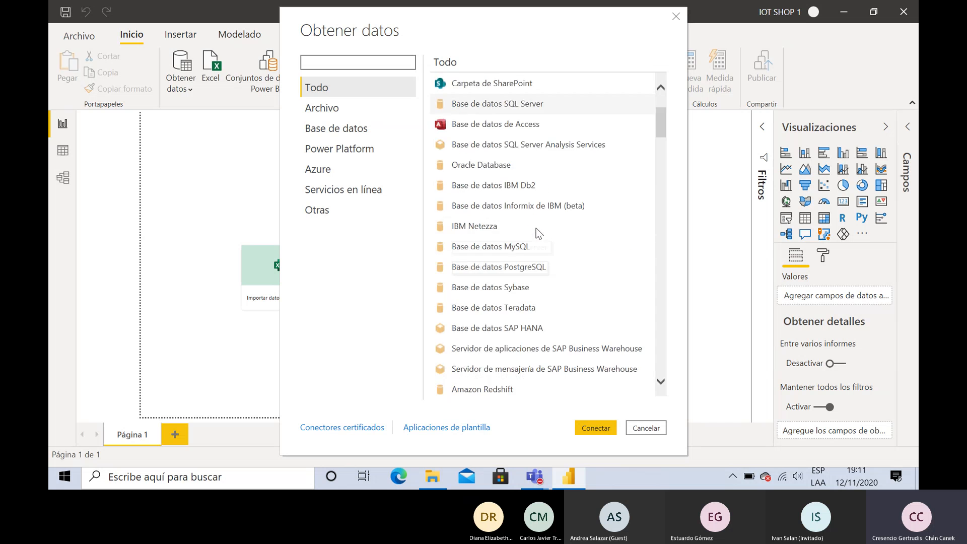
{"action": "scroll", "coordinate": [538, 233], "scroll_direction": "down", "scroll_amount": 8}
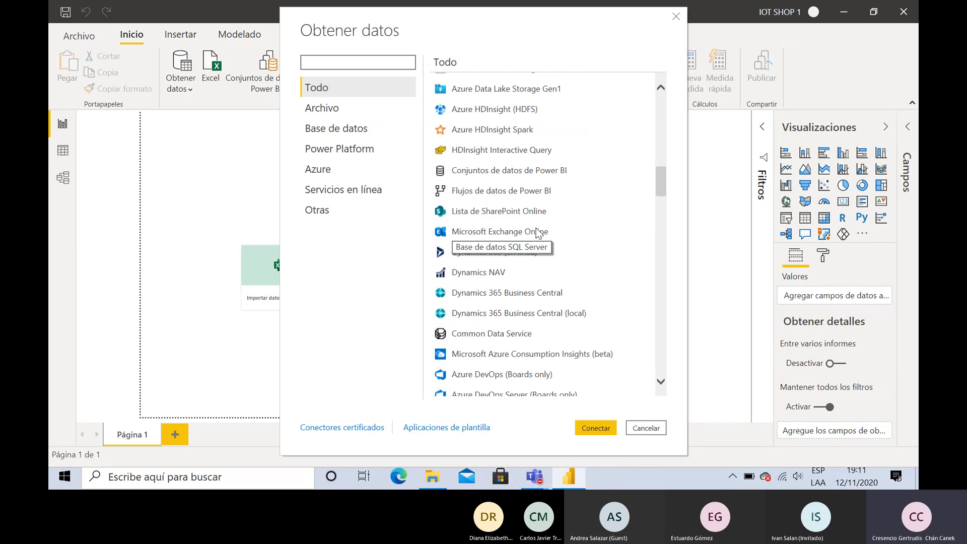
{"action": "left_click", "coordinate": [325, 112]}
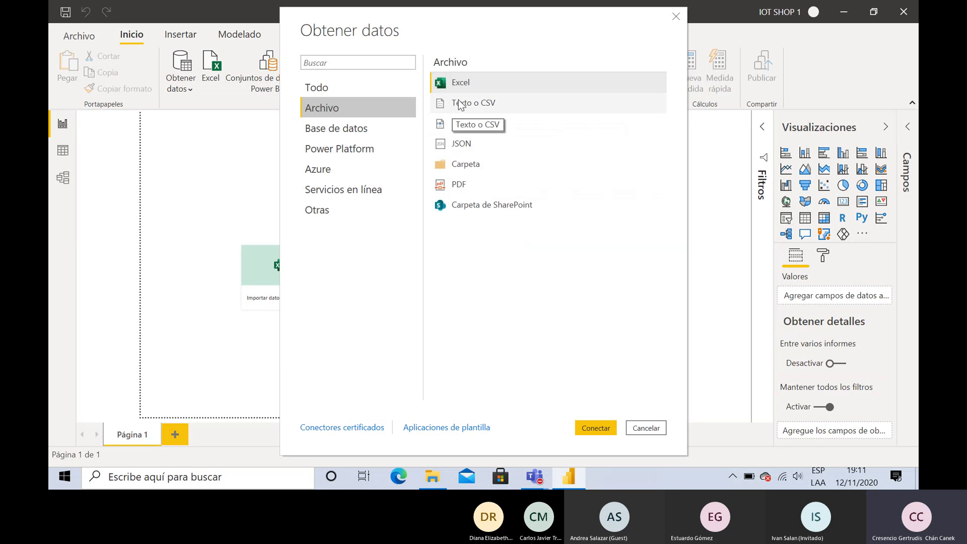
Display the Base de datos category and look through all of its database connectors.
{"action": "left_click", "coordinate": [327, 132]}
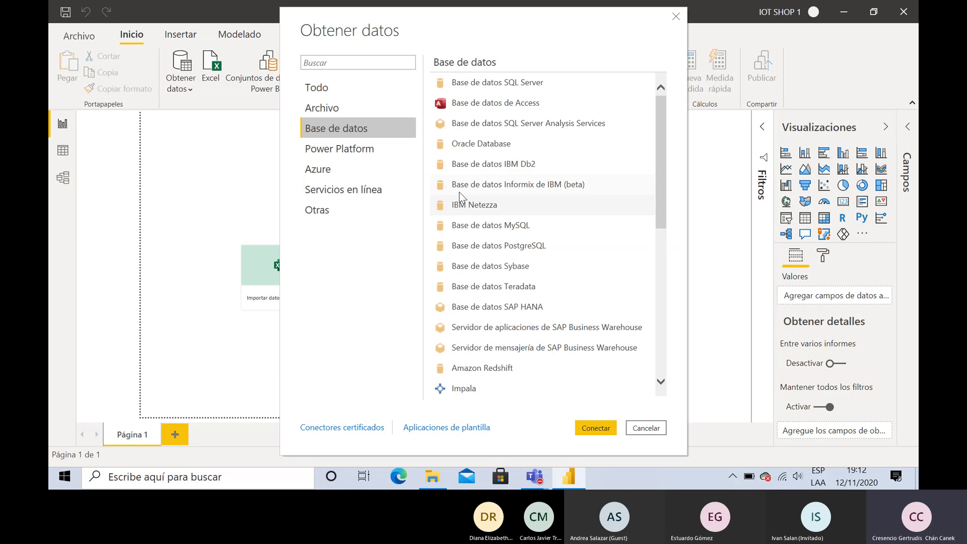
{"action": "scroll", "coordinate": [465, 192], "scroll_direction": "down", "scroll_amount": 1}
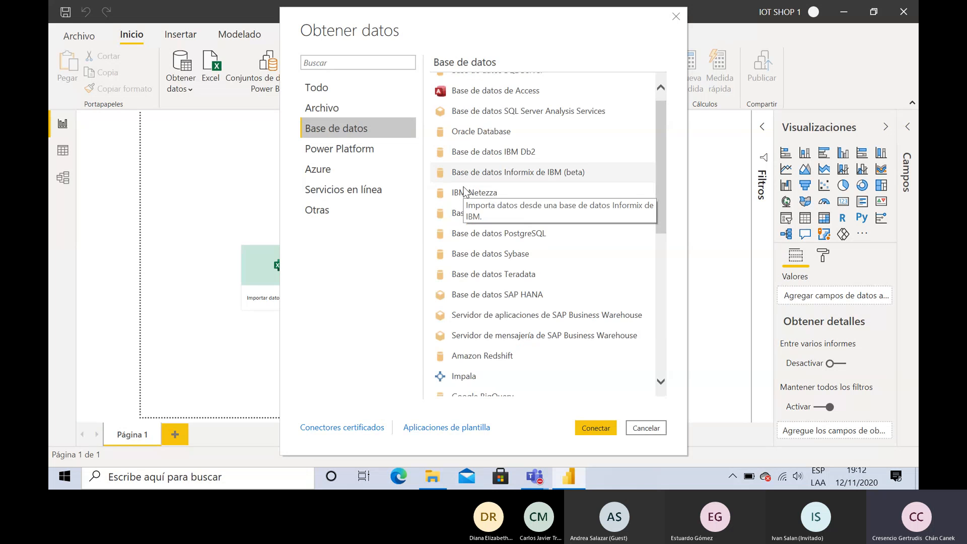
{"action": "scroll", "coordinate": [466, 192], "scroll_direction": "down", "scroll_amount": 5}
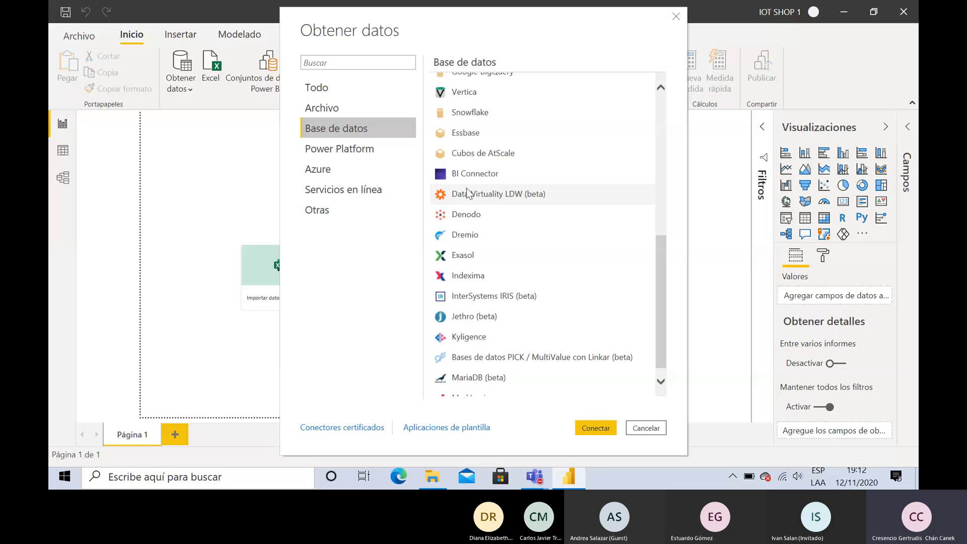
{"action": "scroll", "coordinate": [468, 193], "scroll_direction": "up", "scroll_amount": 6}
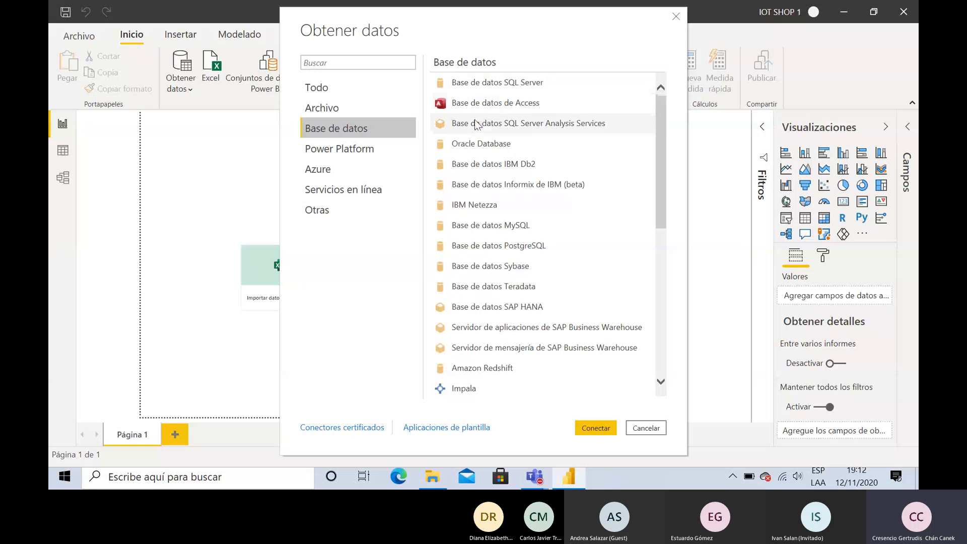
Highlight the Access, SQL Server Analysis Services, Oracle, IBM Db2 and IBM Informix database connectors one after another.
{"action": "left_click", "coordinate": [493, 104]}
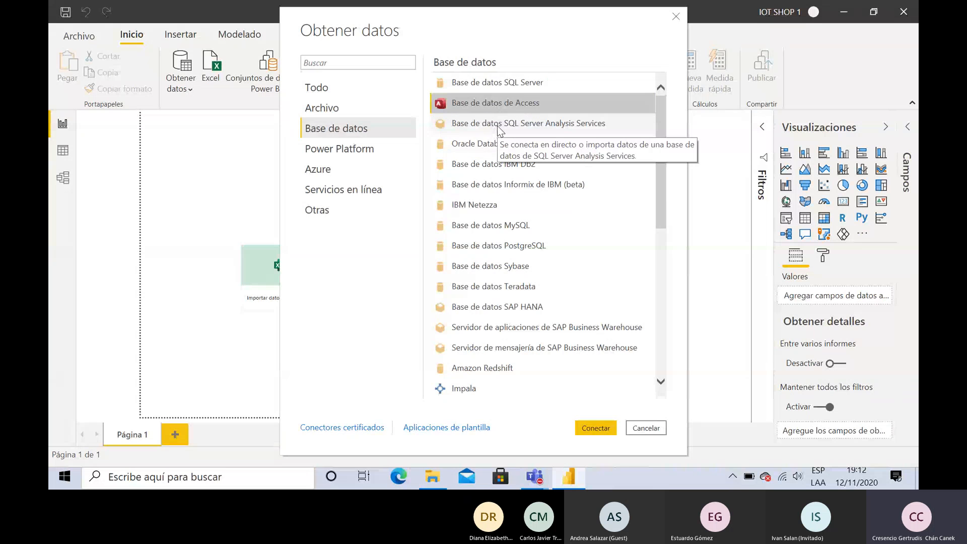
{"action": "left_click", "coordinate": [496, 127]}
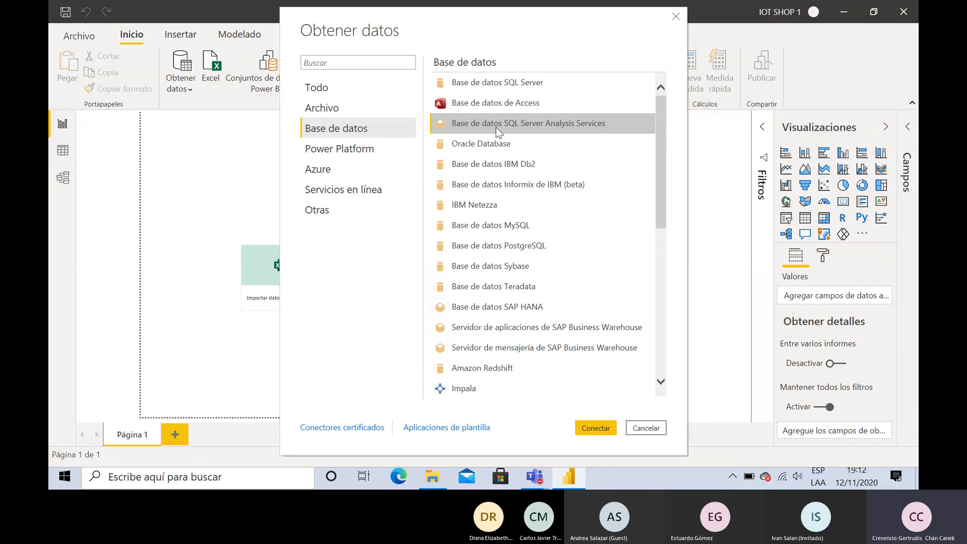
{"action": "left_click", "coordinate": [471, 145]}
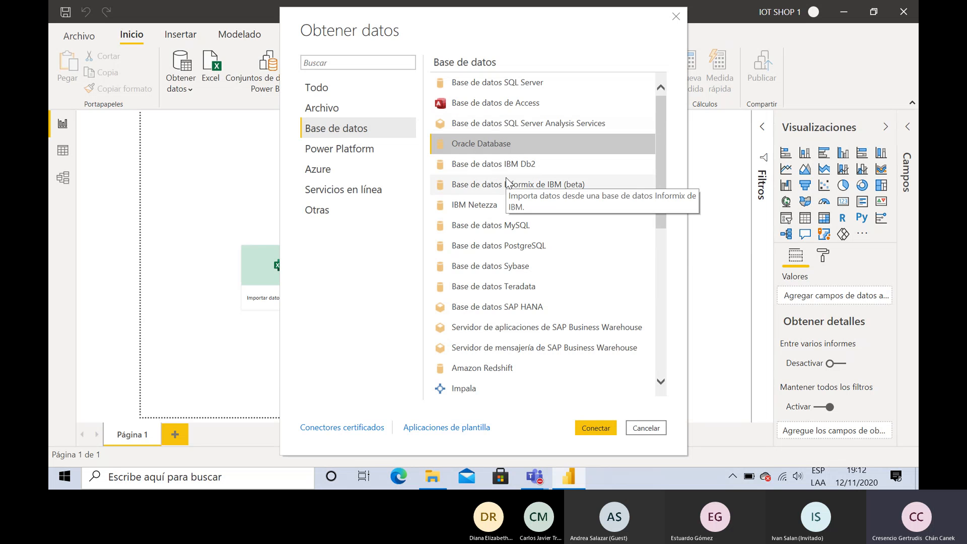
{"action": "left_click", "coordinate": [485, 167]}
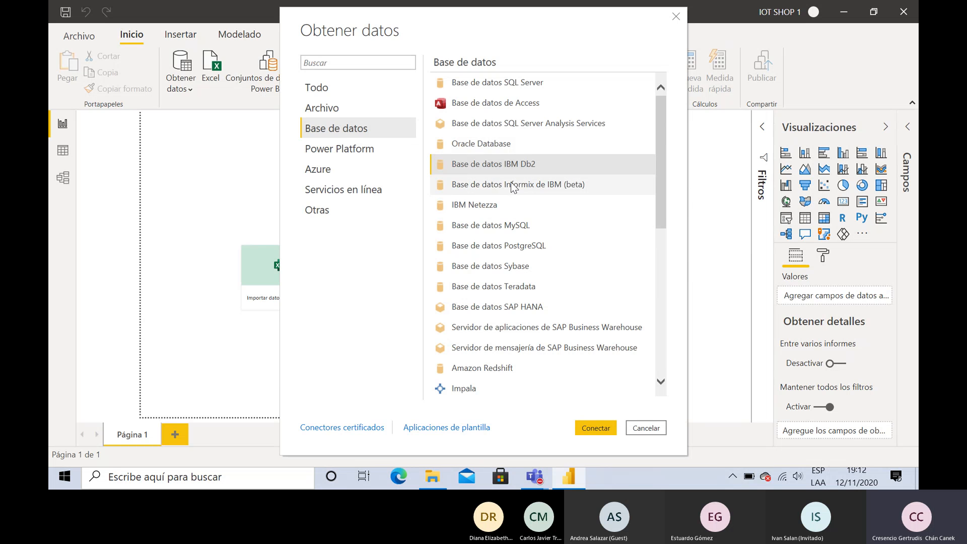
{"action": "left_click", "coordinate": [511, 185]}
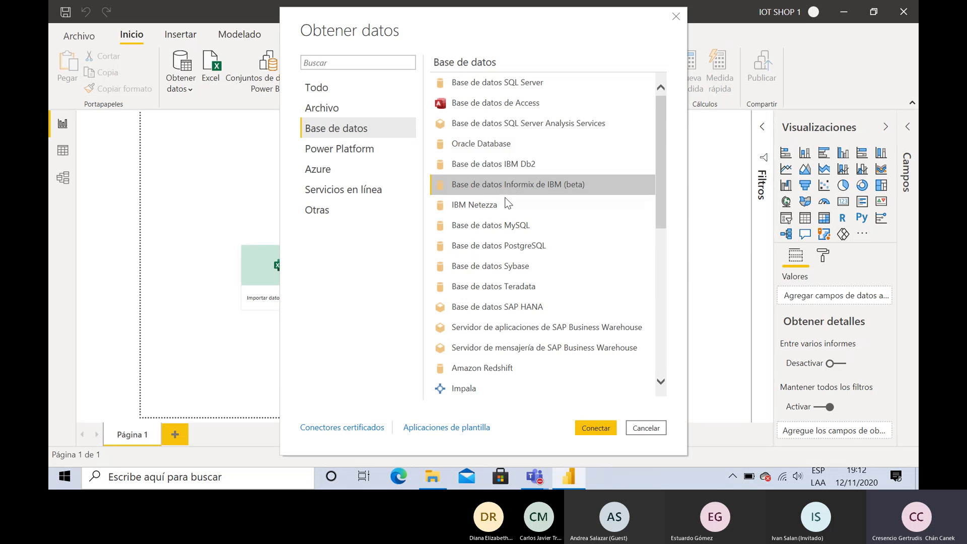
Highlight the IBM Netezza, MySQL, PostgreSQL, Sybase, Teradata, SAP HANA and SAP Business Warehouse application server connectors one after another.
{"action": "left_click", "coordinate": [533, 206]}
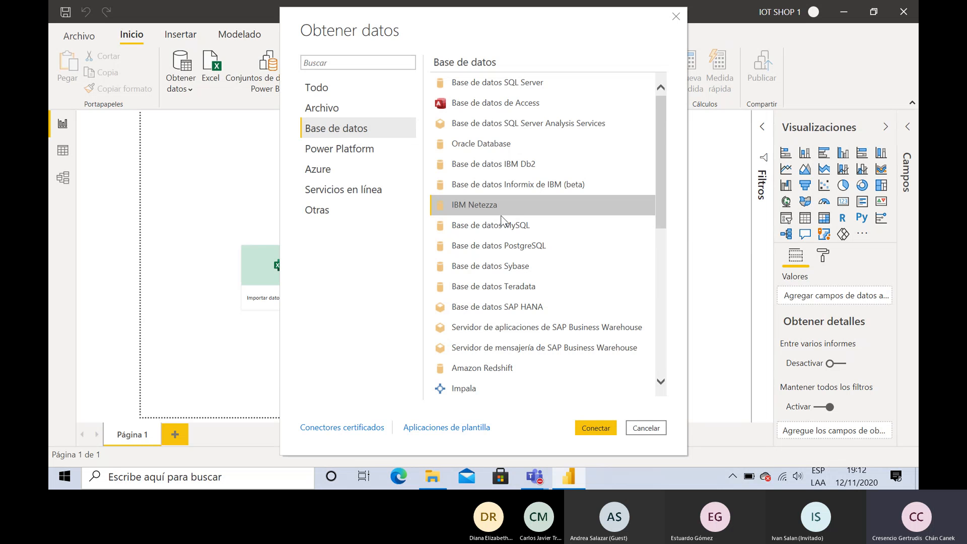
{"action": "left_click", "coordinate": [473, 230]}
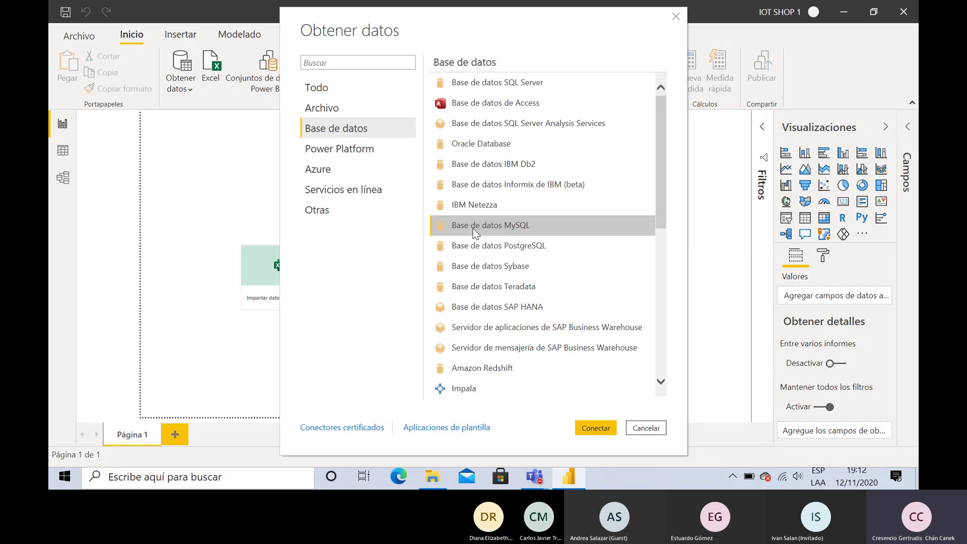
{"action": "left_click", "coordinate": [491, 252]}
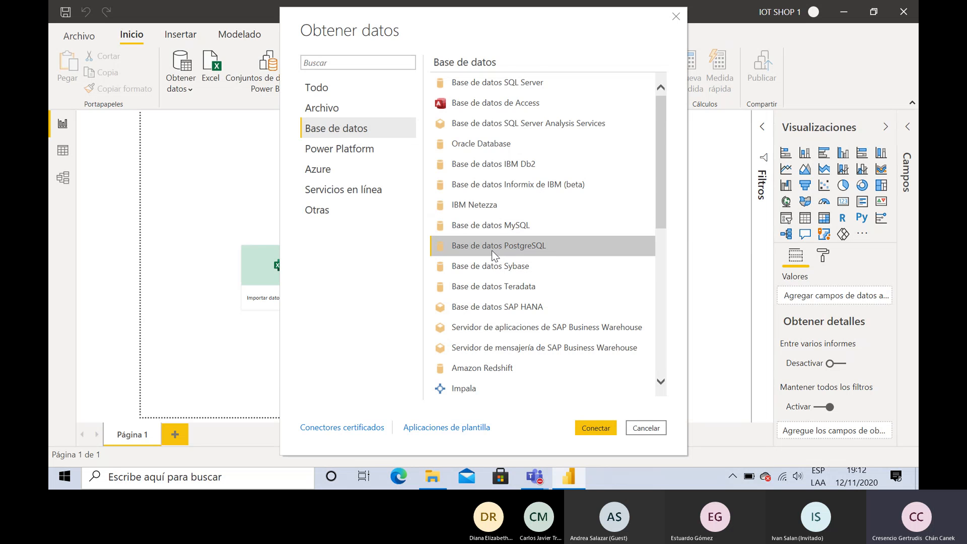
{"action": "scroll", "coordinate": [492, 250], "scroll_direction": "down", "scroll_amount": 2}
{"action": "left_click", "coordinate": [503, 219]}
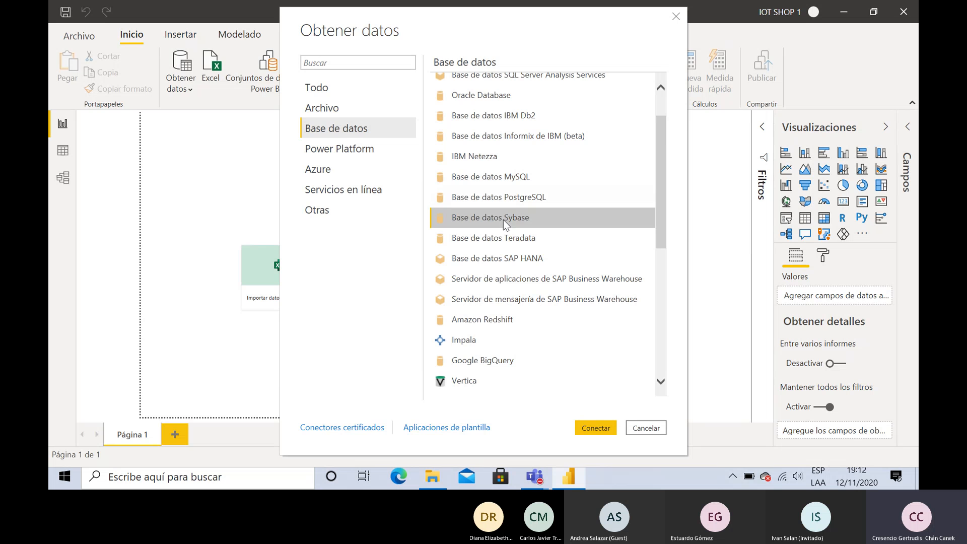
{"action": "left_click", "coordinate": [521, 246]}
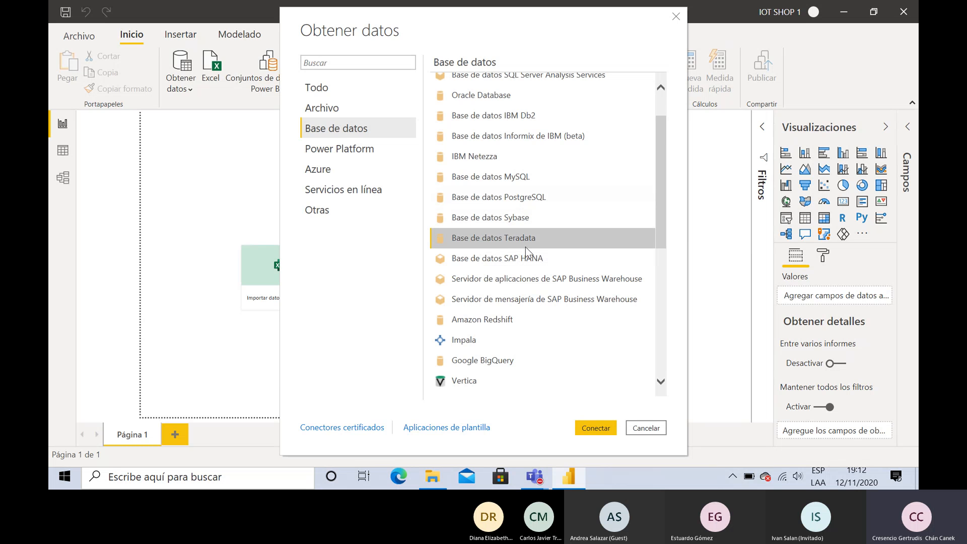
{"action": "left_click", "coordinate": [533, 258]}
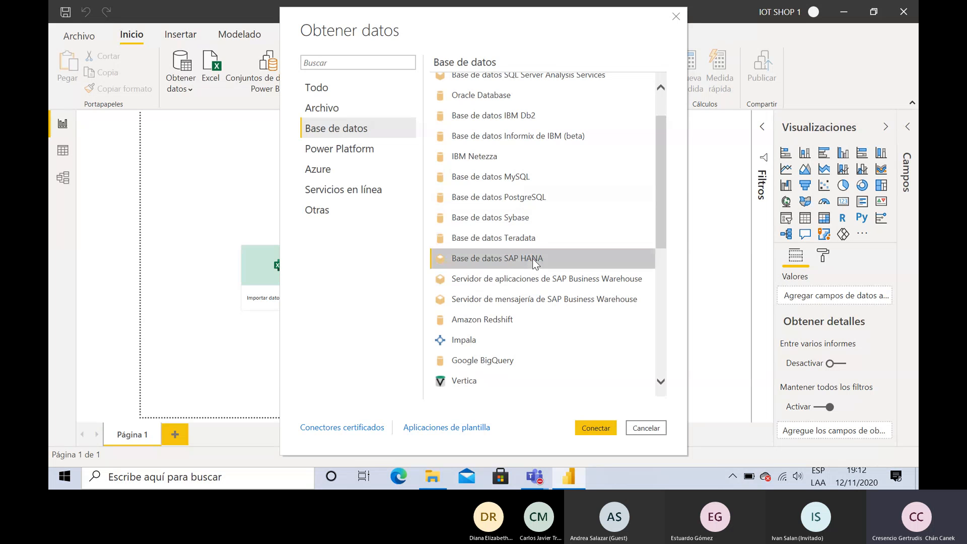
{"action": "left_click", "coordinate": [498, 282]}
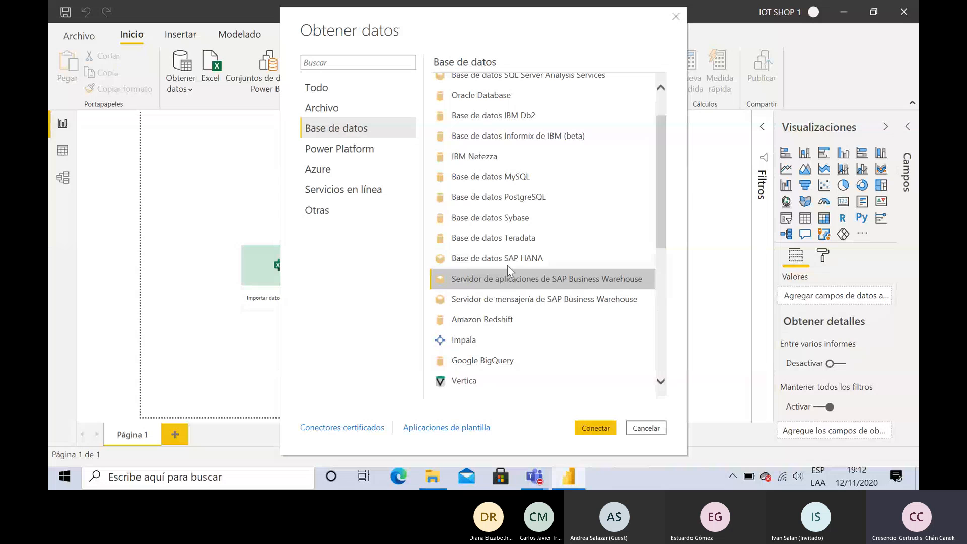
Look through the remaining database connectors, from Amazon Redshift and Google BigQuery down to MarkLogic.
{"action": "scroll", "coordinate": [506, 265], "scroll_direction": "down", "scroll_amount": 1}
{"action": "scroll", "coordinate": [507, 267], "scroll_direction": "down", "scroll_amount": 1}
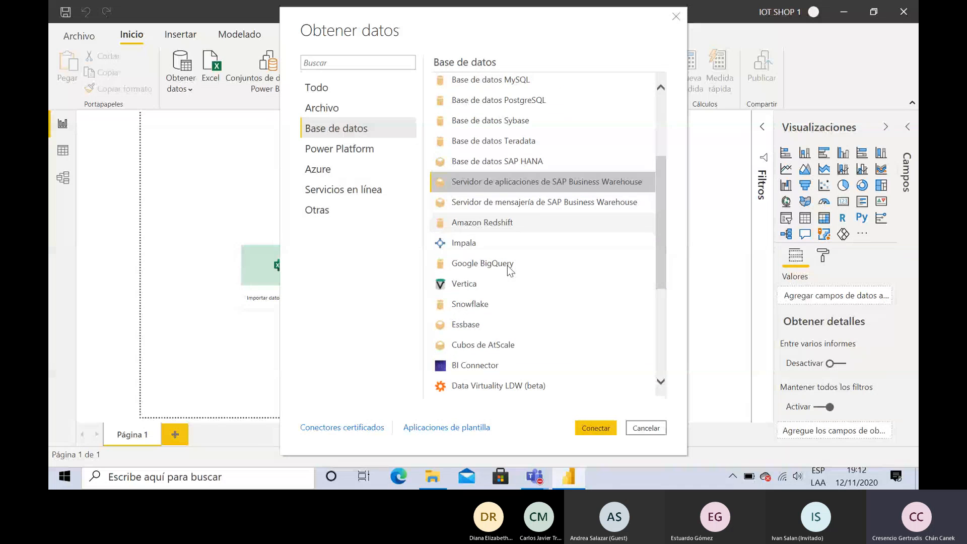
{"action": "scroll", "coordinate": [507, 265], "scroll_direction": "down", "scroll_amount": 1}
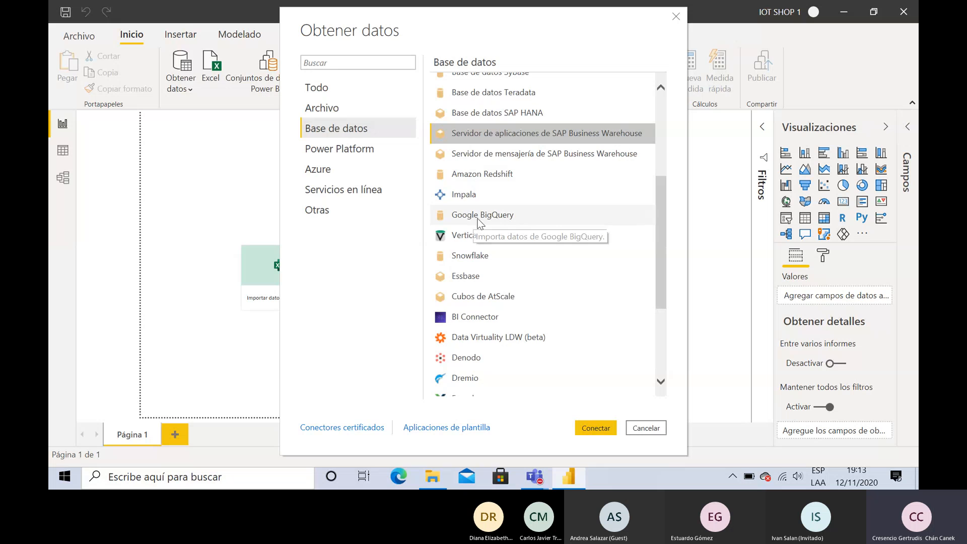
{"action": "scroll", "coordinate": [478, 219], "scroll_direction": "down", "scroll_amount": 2}
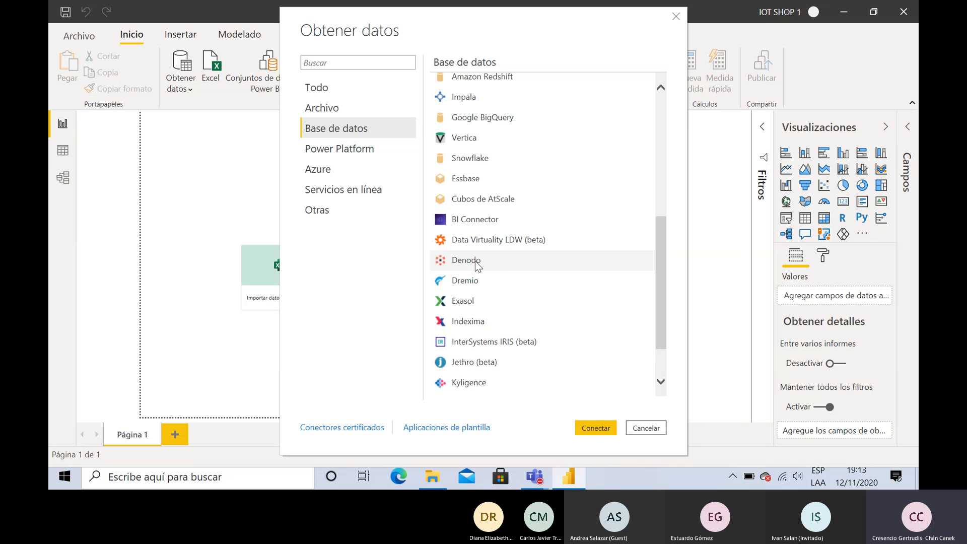
{"action": "scroll", "coordinate": [494, 255], "scroll_direction": "down", "scroll_amount": 3}
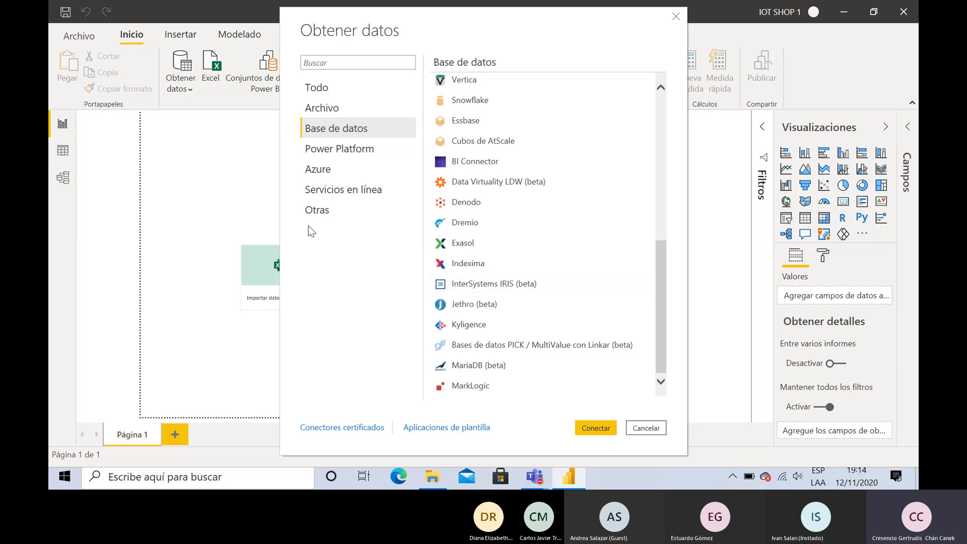
Display the Power Platform connectors, and look through the sources in the Azure category.
{"action": "left_click", "coordinate": [326, 152]}
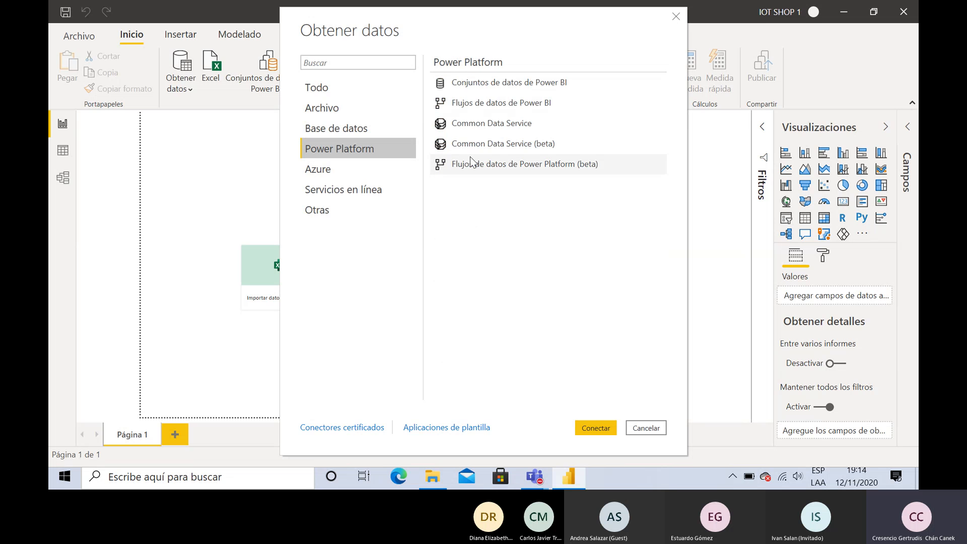
{"action": "left_click", "coordinate": [333, 172]}
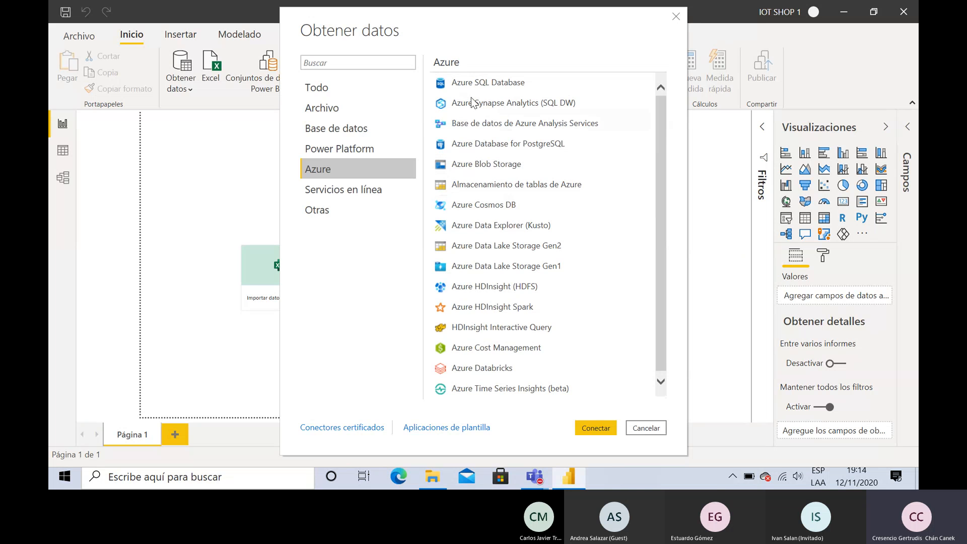
{"action": "scroll", "coordinate": [488, 144], "scroll_direction": "down", "scroll_amount": 1}
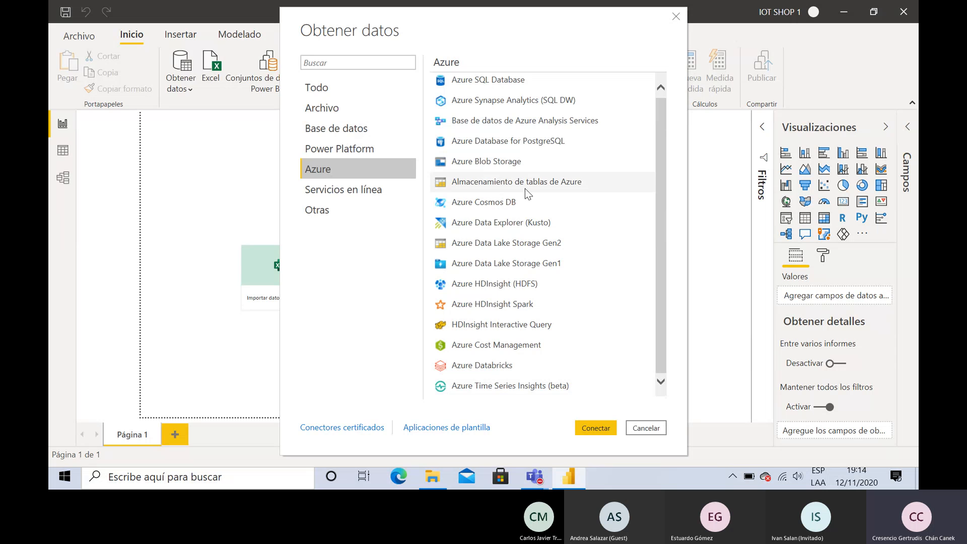
{"action": "scroll", "coordinate": [525, 188], "scroll_direction": "up", "scroll_amount": 1}
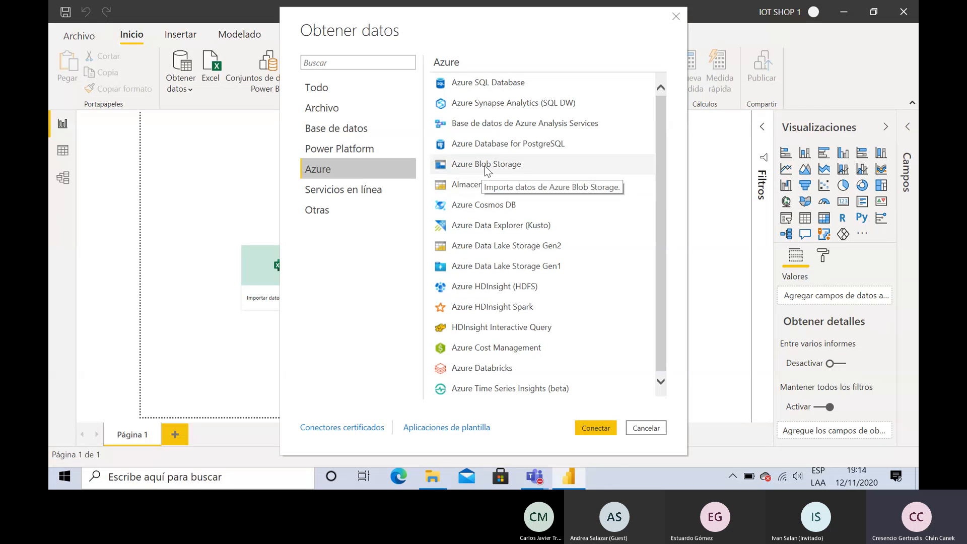
Switch to the Teams meeting, admit the participant waiting in the lobby, and return to the Obtener datos dialog in Power BI Desktop.
{"action": "key", "text": "alt+Tab"}
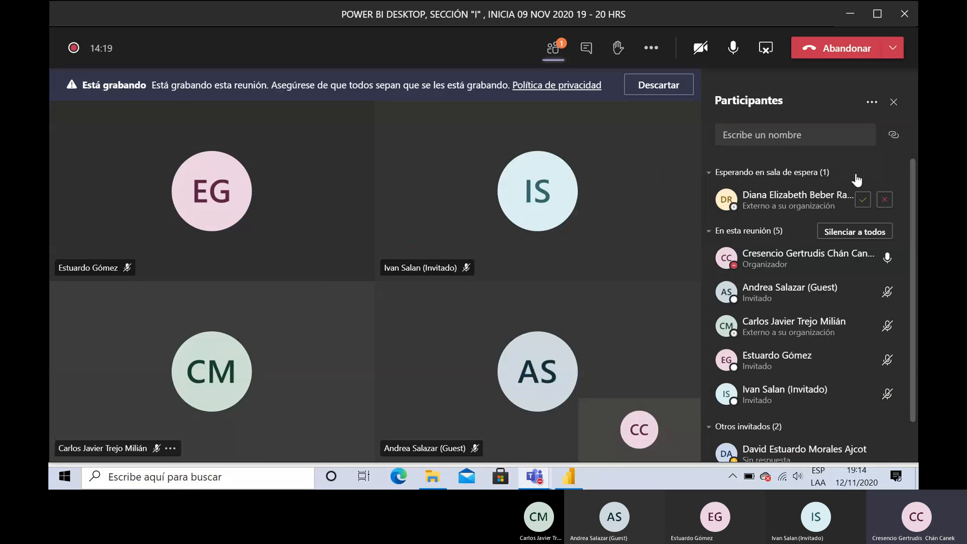
{"action": "left_click", "coordinate": [862, 202]}
{"action": "key", "text": "alt+Tab"}
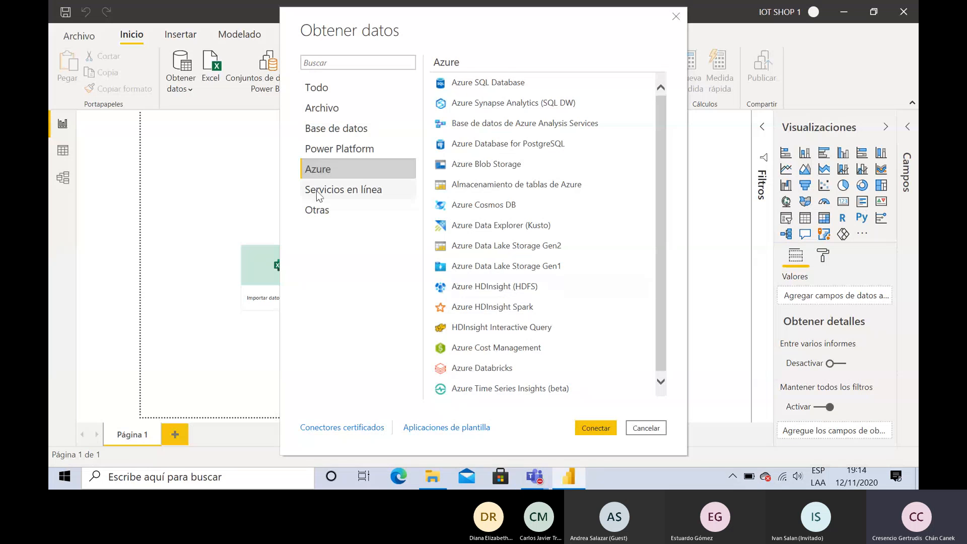
Display the Servicios en línea category and look through its connectors down to Zoho Creator (beta).
{"action": "left_click", "coordinate": [316, 190]}
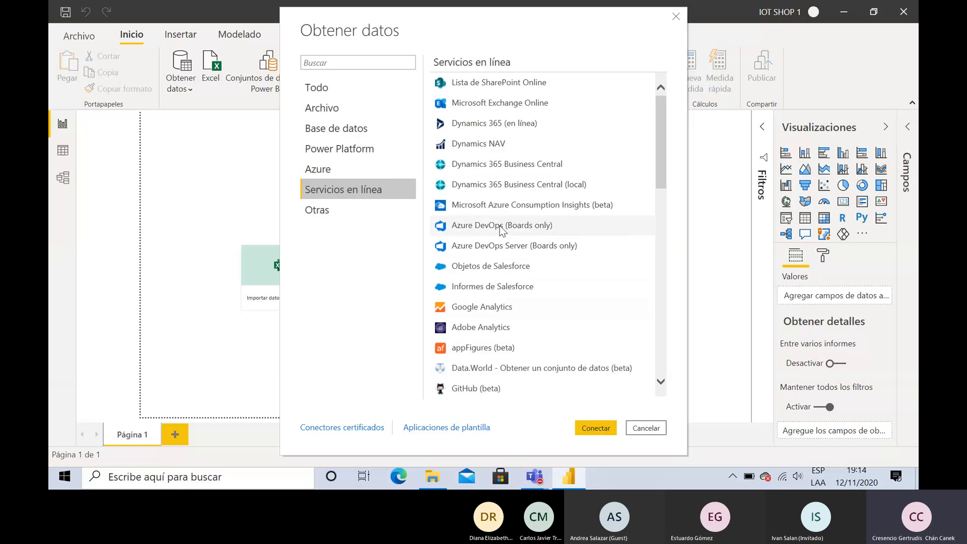
{"action": "scroll", "coordinate": [498, 297], "scroll_direction": "down", "scroll_amount": 2}
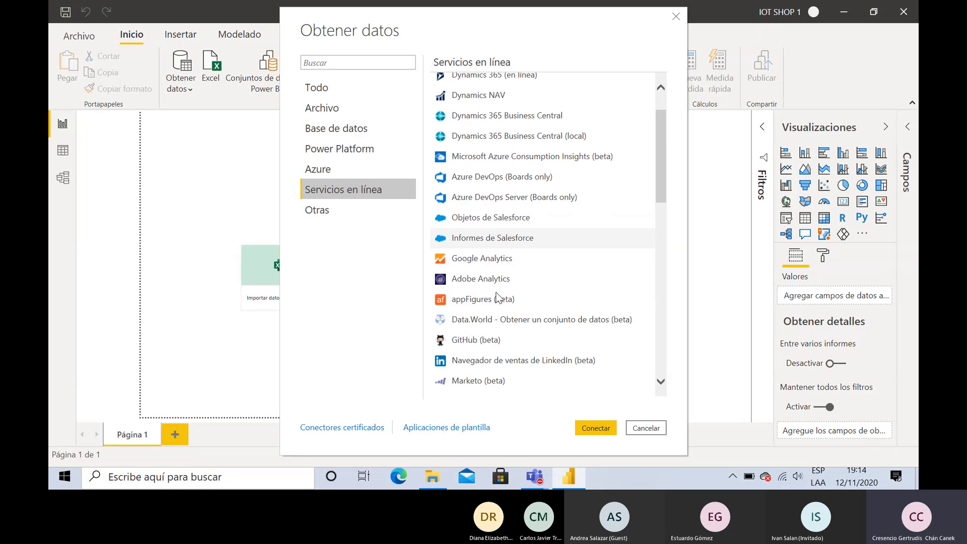
{"action": "scroll", "coordinate": [497, 297], "scroll_direction": "down", "scroll_amount": 2}
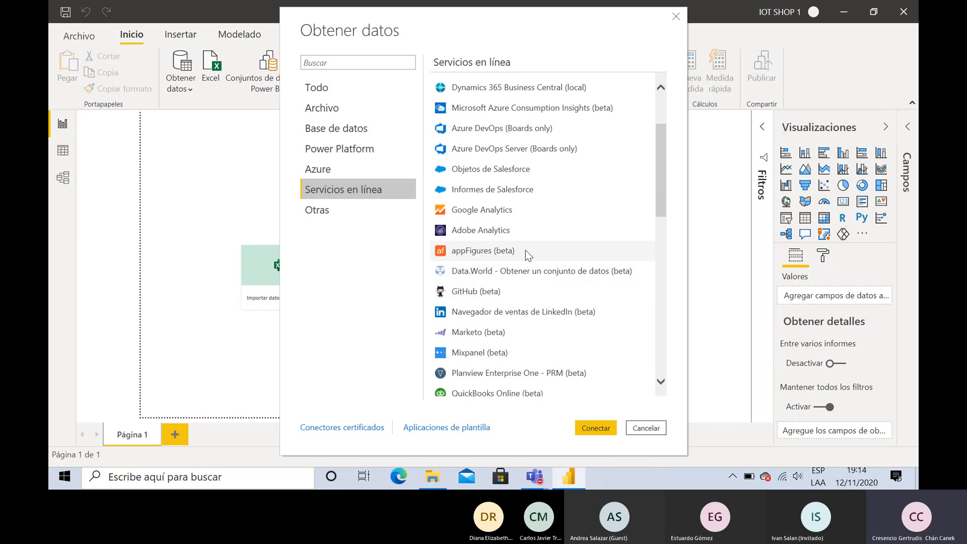
{"action": "scroll", "coordinate": [525, 250], "scroll_direction": "down", "scroll_amount": 5}
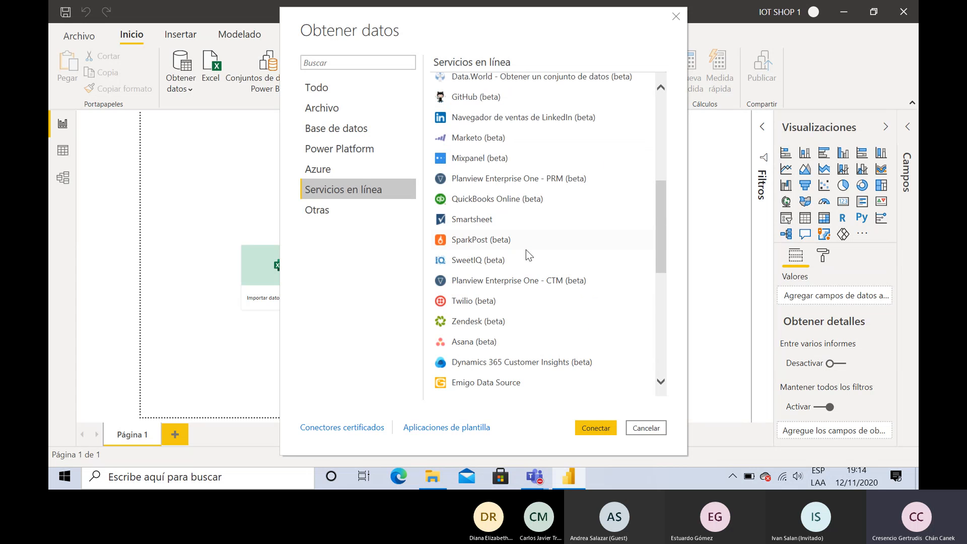
{"action": "scroll", "coordinate": [526, 250], "scroll_direction": "down", "scroll_amount": 4}
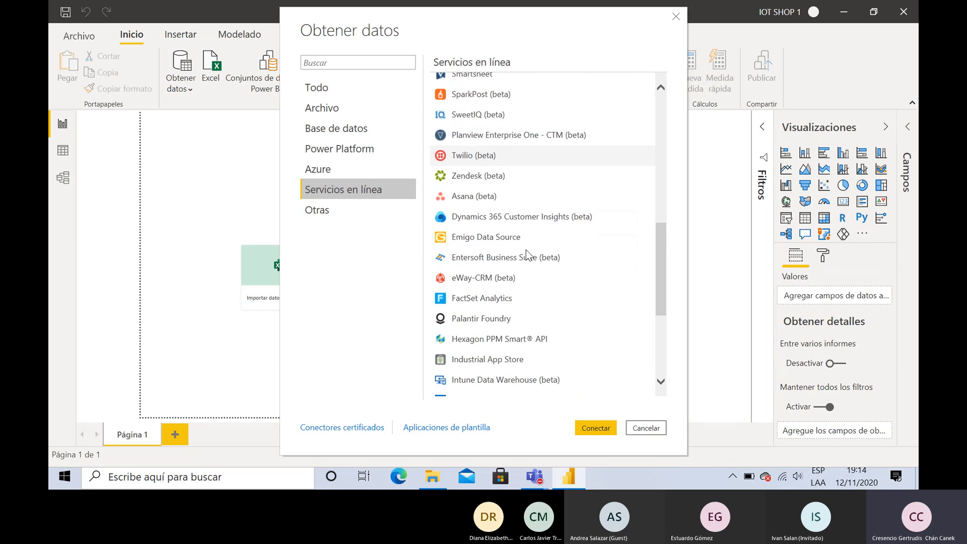
{"action": "scroll", "coordinate": [526, 250], "scroll_direction": "down", "scroll_amount": 4}
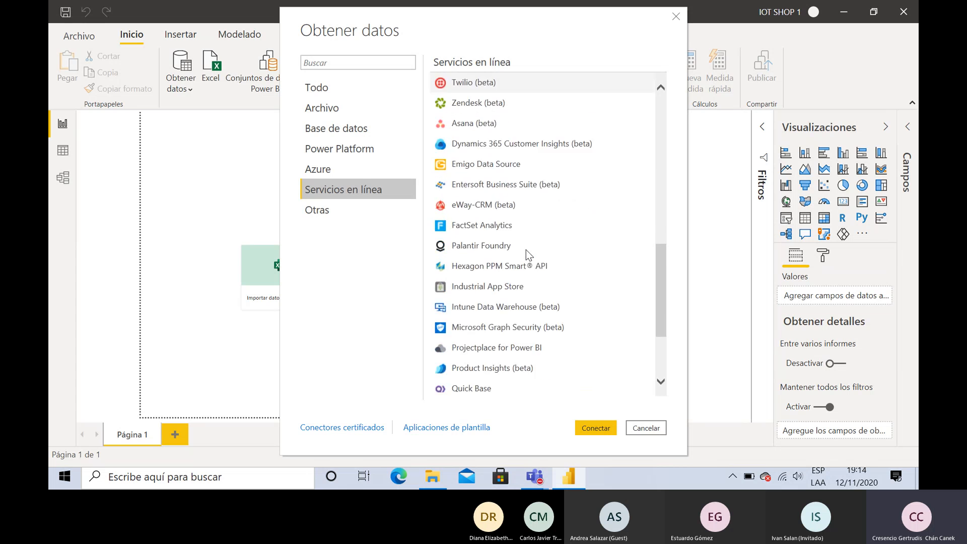
{"action": "scroll", "coordinate": [526, 250], "scroll_direction": "down", "scroll_amount": 2}
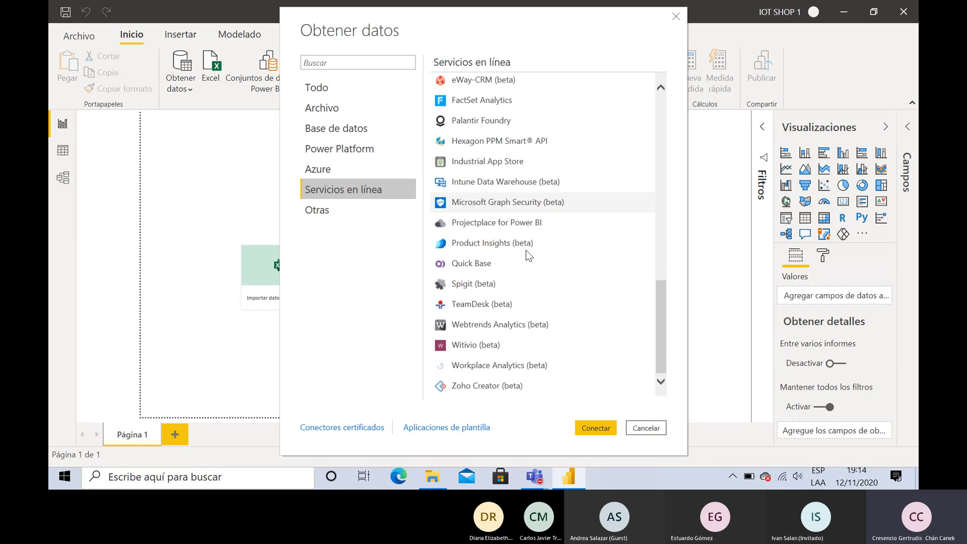
Go back over the online service connectors, ending at the start of the list with Lista de SharePoint Online.
{"action": "scroll", "coordinate": [526, 249], "scroll_direction": "up", "scroll_amount": 3}
{"action": "scroll", "coordinate": [526, 249], "scroll_direction": "up", "scroll_amount": 3}
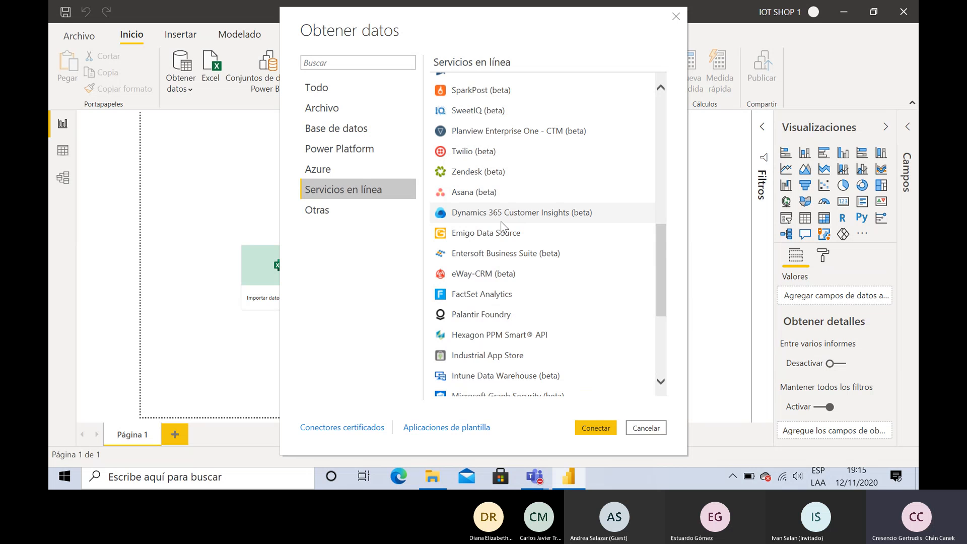
{"action": "scroll", "coordinate": [501, 225], "scroll_direction": "down", "scroll_amount": 3}
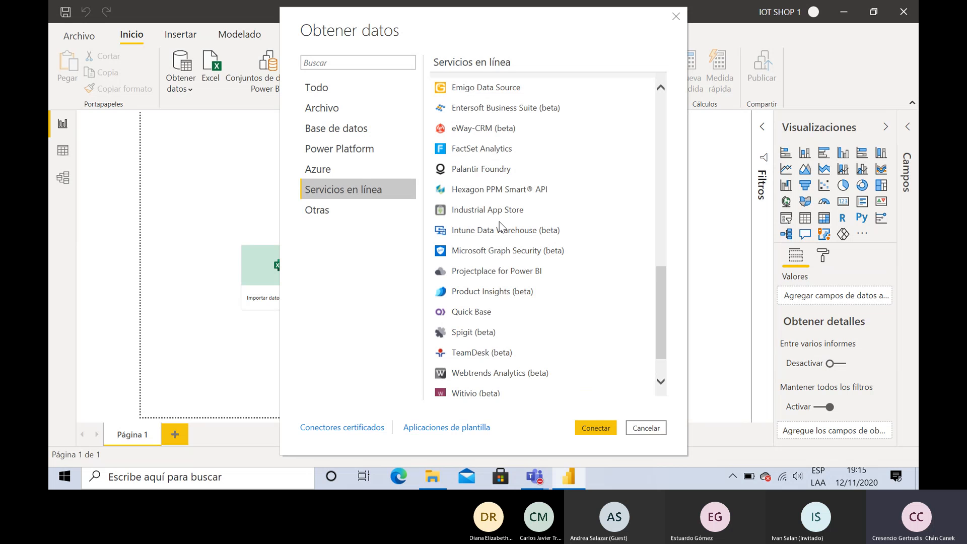
{"action": "scroll", "coordinate": [500, 223], "scroll_direction": "down", "scroll_amount": 1}
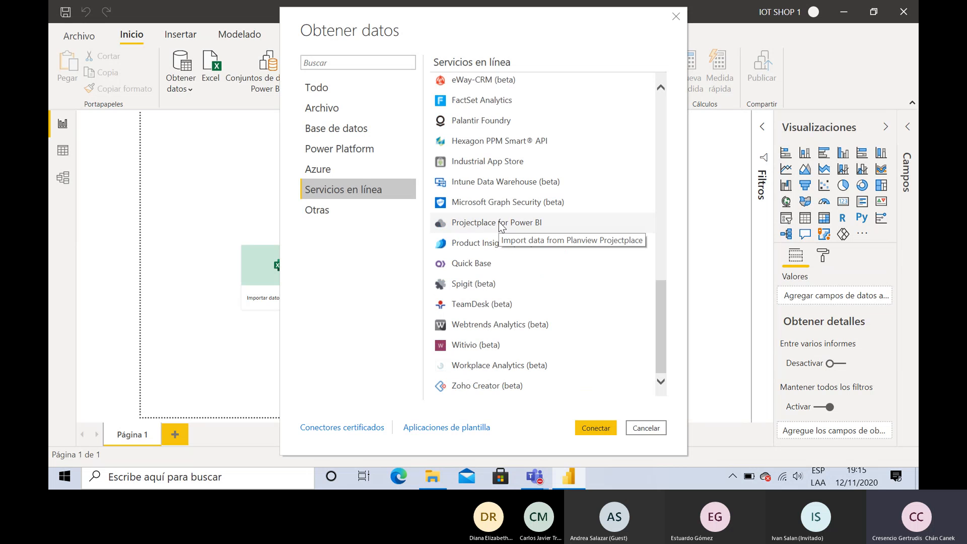
{"action": "scroll", "coordinate": [501, 225], "scroll_direction": "up", "scroll_amount": 2}
{"action": "scroll", "coordinate": [501, 232], "scroll_direction": "down", "scroll_amount": 2}
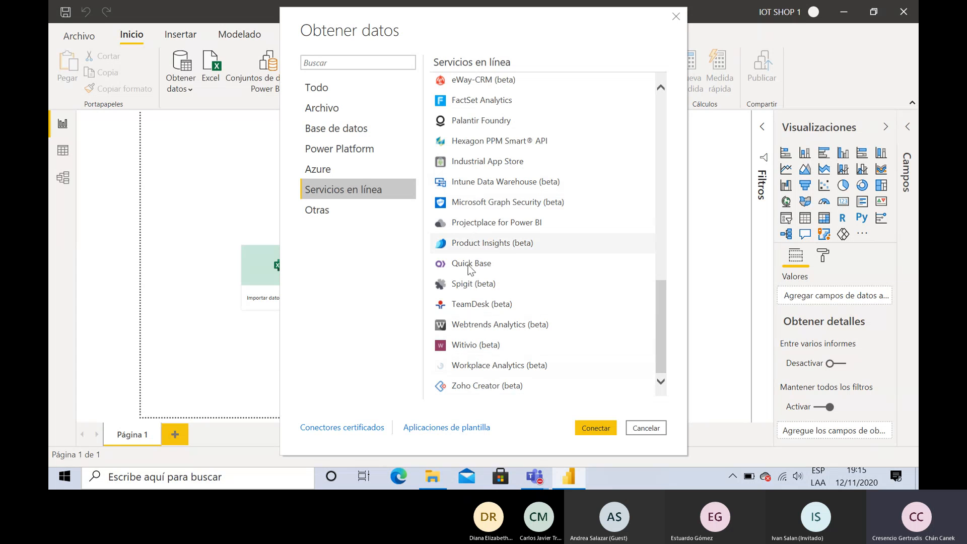
{"action": "scroll", "coordinate": [486, 249], "scroll_direction": "up", "scroll_amount": 6}
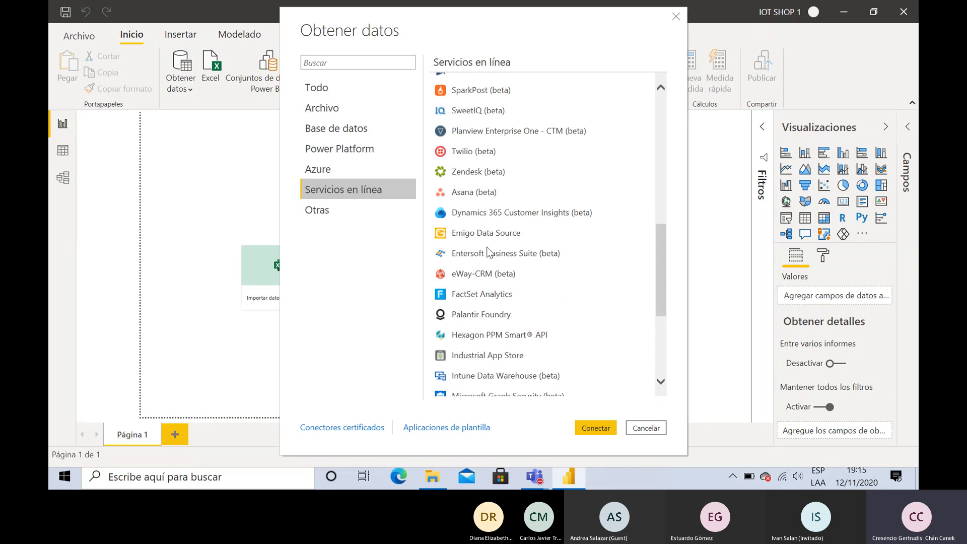
{"action": "scroll", "coordinate": [487, 250], "scroll_direction": "up", "scroll_amount": 4}
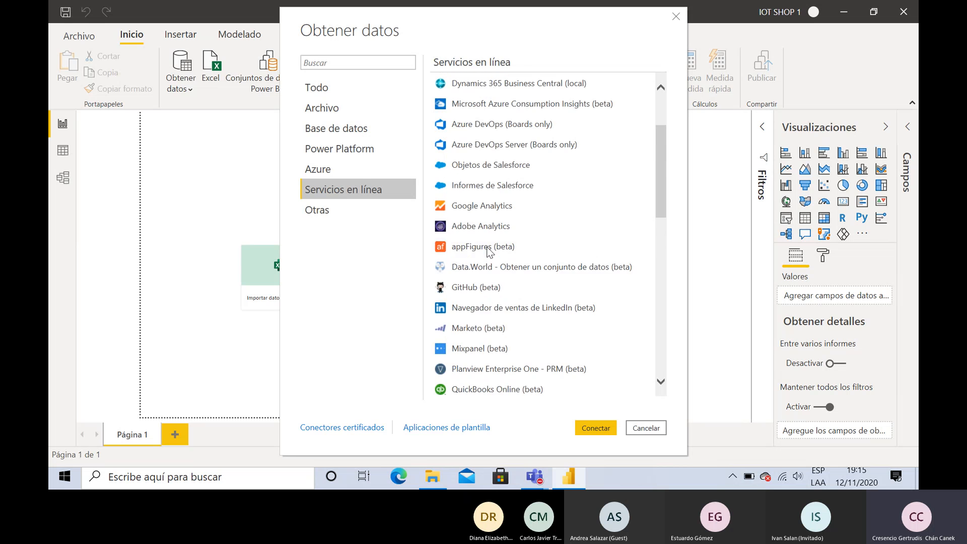
{"action": "scroll", "coordinate": [488, 251], "scroll_direction": "up", "scroll_amount": 2}
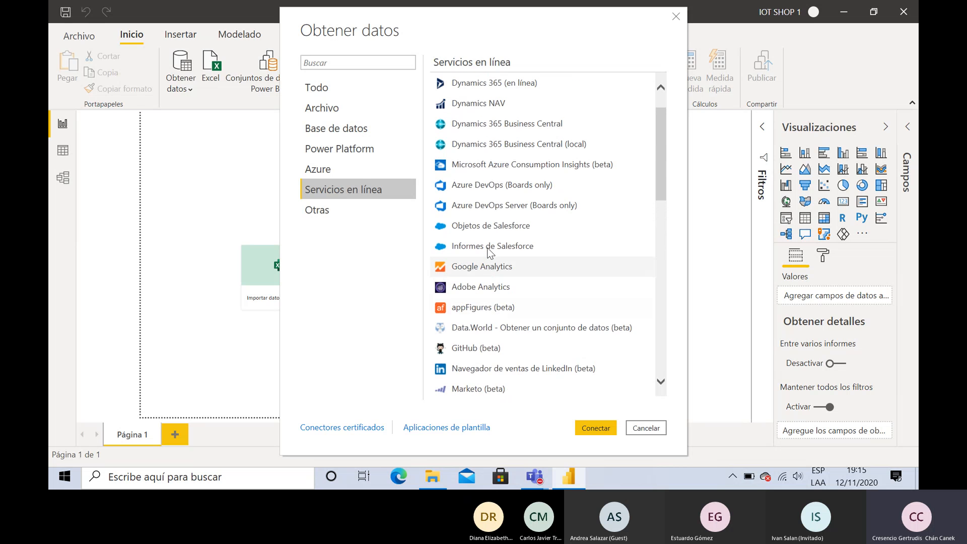
{"action": "scroll", "coordinate": [489, 250], "scroll_direction": "up", "scroll_amount": 1}
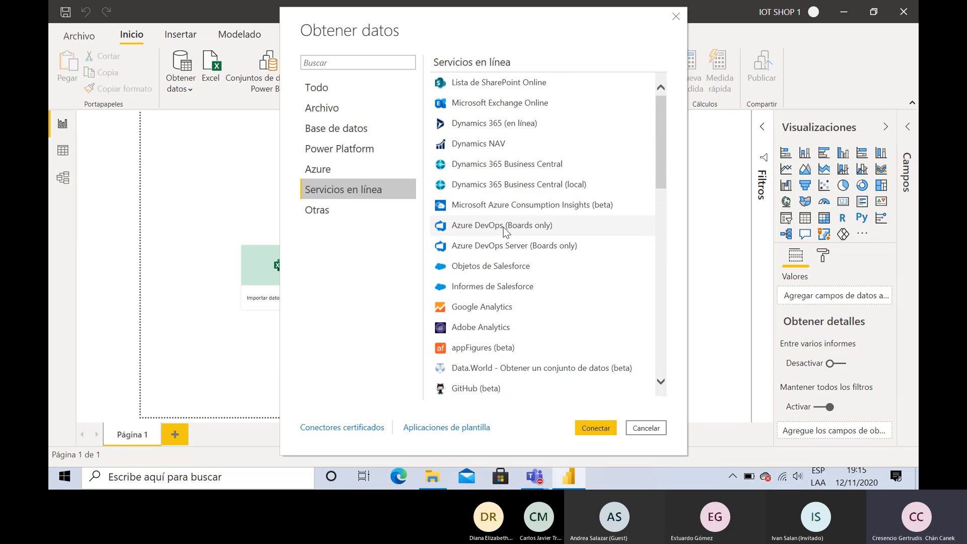
Display the Otras category and look through its connectors down to Consulta en blanco.
{"action": "left_click", "coordinate": [330, 212]}
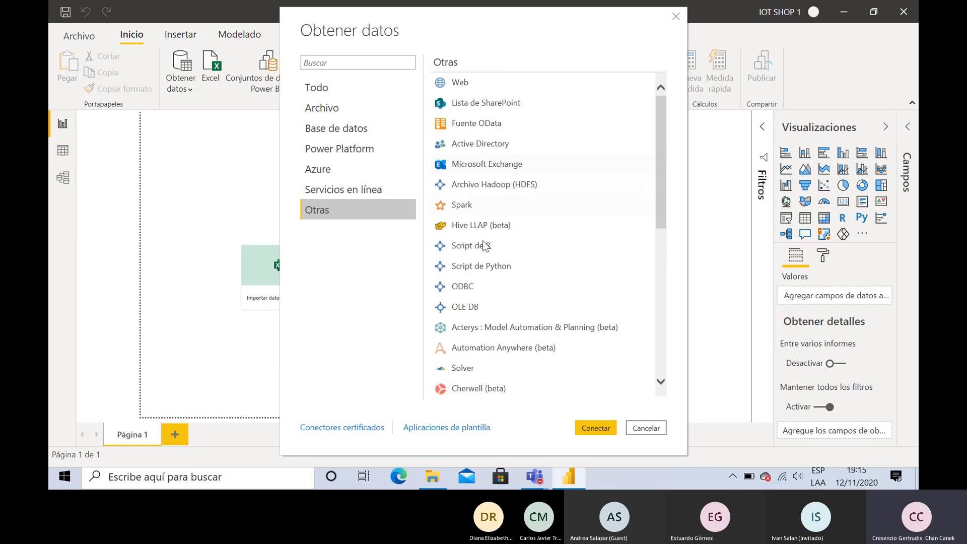
{"action": "scroll", "coordinate": [476, 280], "scroll_direction": "down", "scroll_amount": 1}
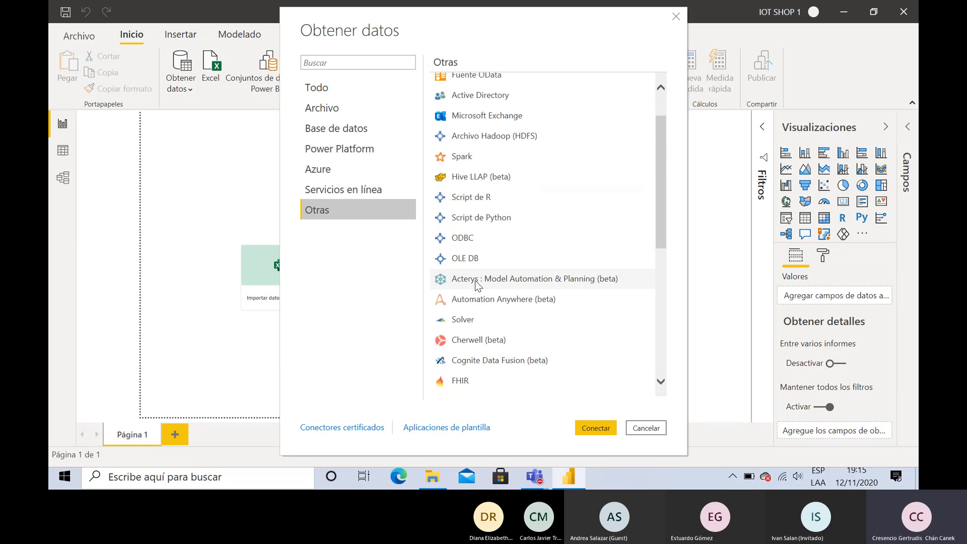
{"action": "scroll", "coordinate": [487, 249], "scroll_direction": "down", "scroll_amount": 2}
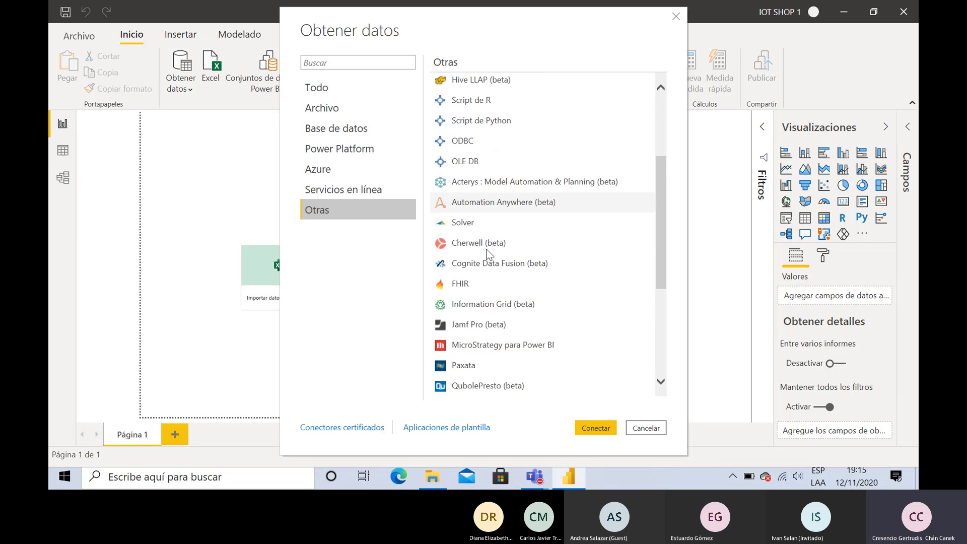
{"action": "scroll", "coordinate": [487, 253], "scroll_direction": "down", "scroll_amount": 1}
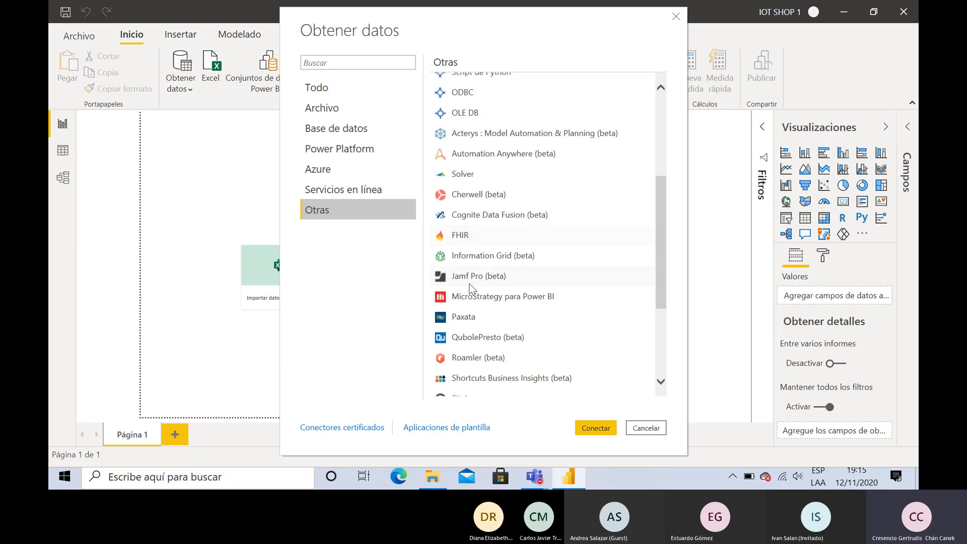
{"action": "scroll", "coordinate": [503, 333], "scroll_direction": "down", "scroll_amount": 3}
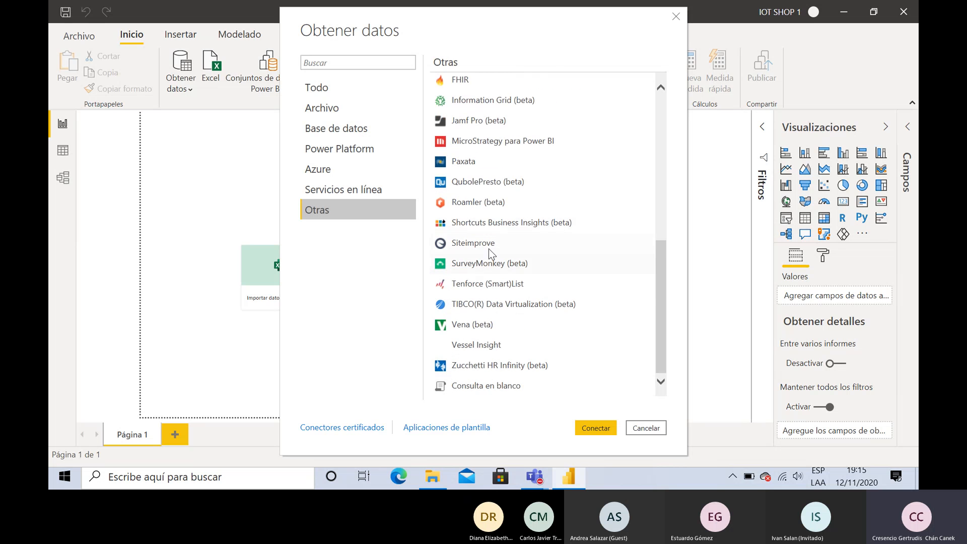
Go back over the Otras connectors between Web and Consulta en blanco, ending at the start of the list.
{"action": "scroll", "coordinate": [496, 252], "scroll_direction": "up", "scroll_amount": 1}
{"action": "scroll", "coordinate": [498, 254], "scroll_direction": "up", "scroll_amount": 1}
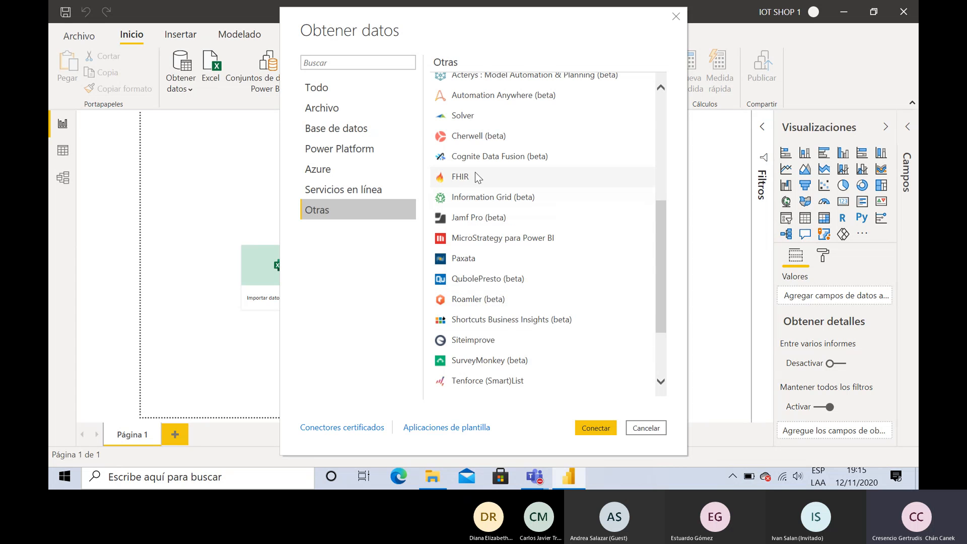
{"action": "scroll", "coordinate": [475, 171], "scroll_direction": "up", "scroll_amount": 1}
{"action": "scroll", "coordinate": [476, 170], "scroll_direction": "up", "scroll_amount": 3}
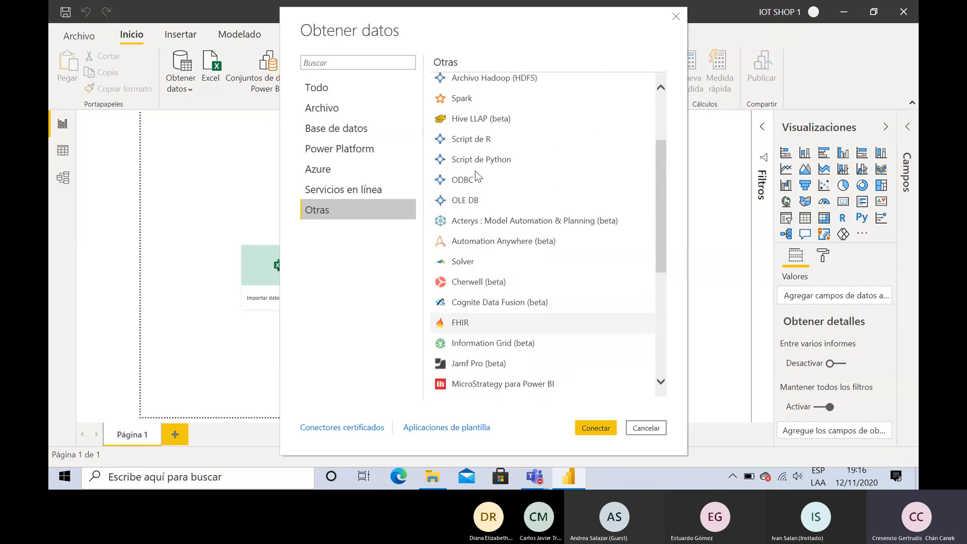
{"action": "scroll", "coordinate": [475, 170], "scroll_direction": "up", "scroll_amount": 1}
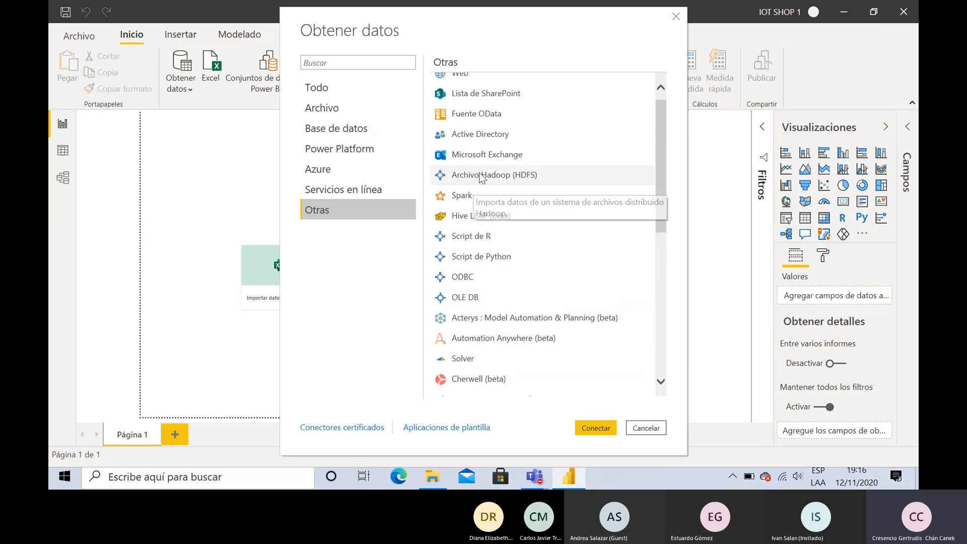
{"action": "scroll", "coordinate": [493, 195], "scroll_direction": "up", "scroll_amount": 1}
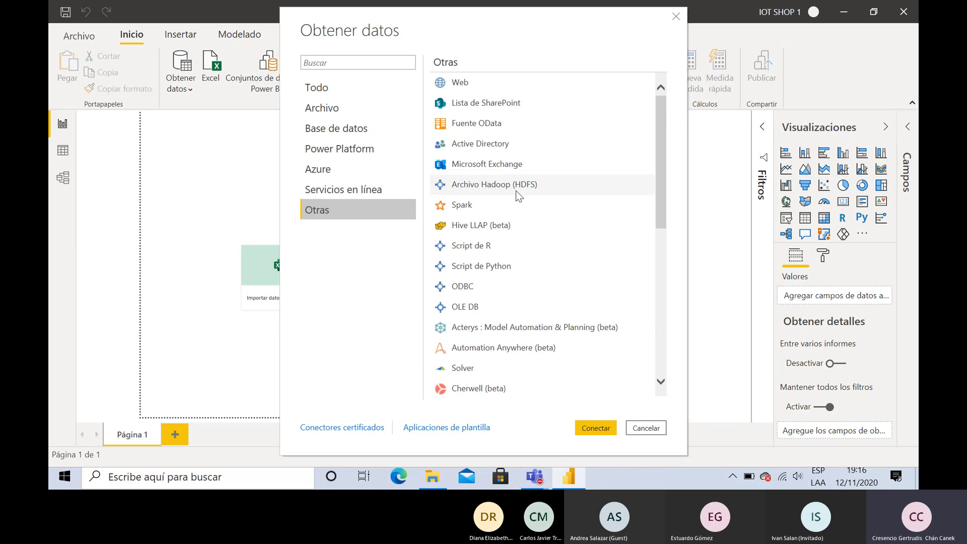
{"action": "scroll", "coordinate": [516, 191], "scroll_direction": "down", "scroll_amount": 6}
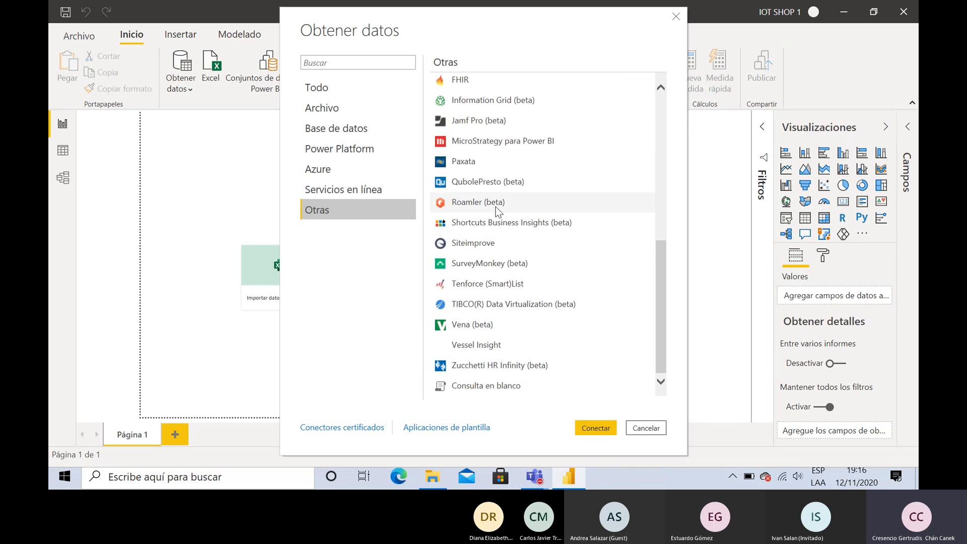
{"action": "scroll", "coordinate": [517, 313], "scroll_direction": "up", "scroll_amount": 6}
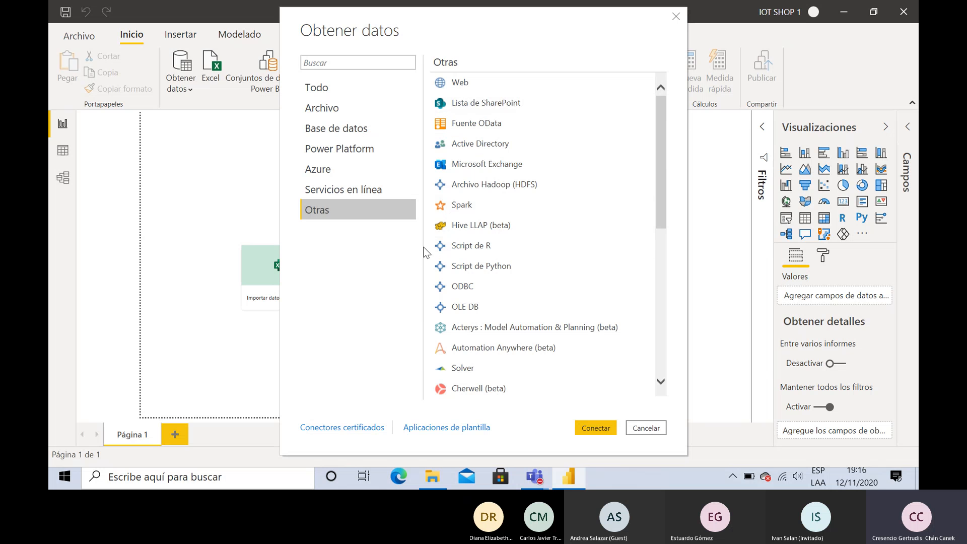
{"action": "scroll", "coordinate": [469, 218], "scroll_direction": "down", "scroll_amount": 5}
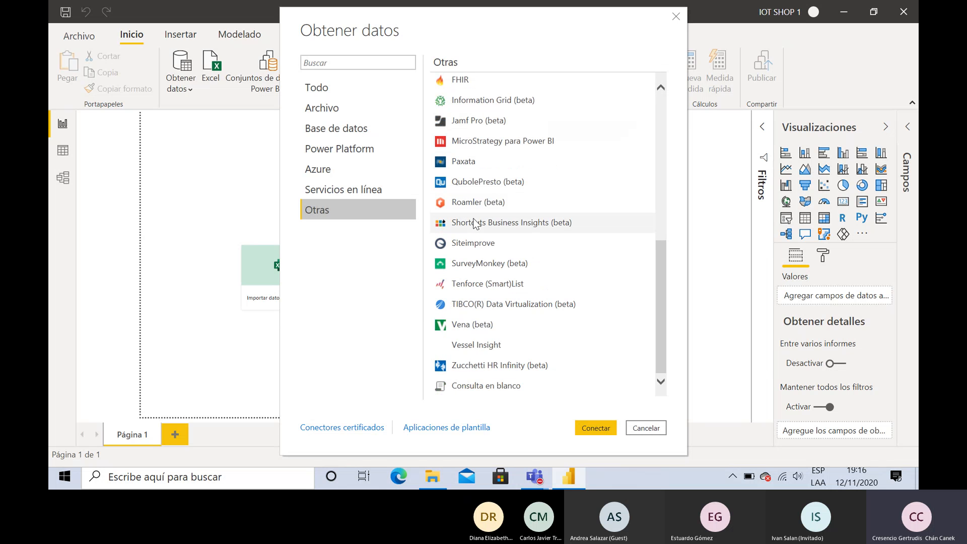
{"action": "scroll", "coordinate": [503, 209], "scroll_direction": "up", "scroll_amount": 5}
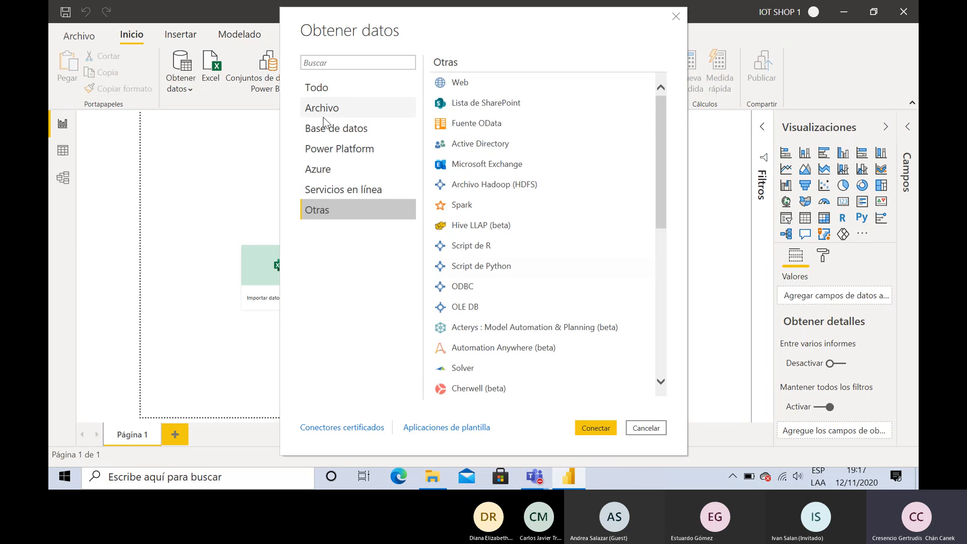
Connect to an Excel data source from the Archivo category.
{"action": "left_click", "coordinate": [329, 106]}
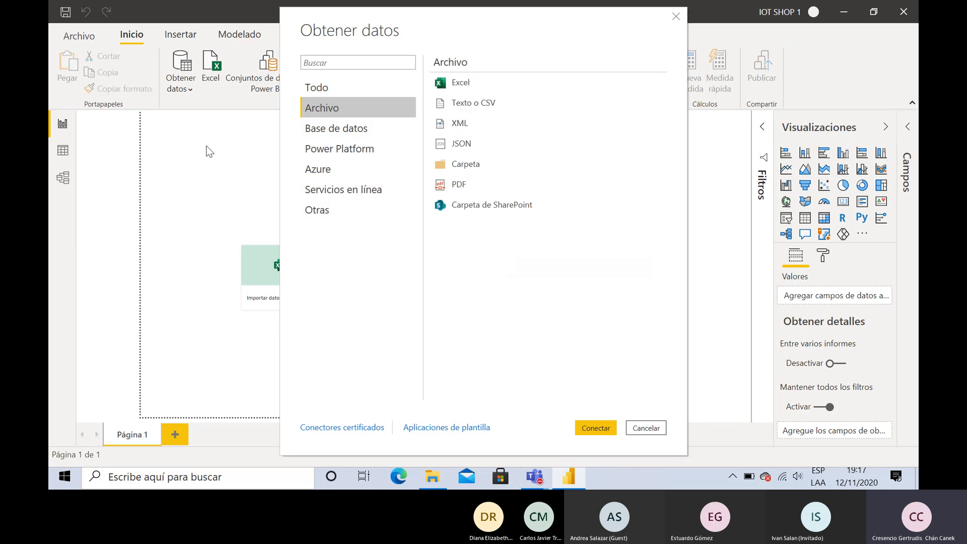
{"action": "left_click", "coordinate": [470, 82]}
{"action": "left_click_drag", "start_coordinate": [422, 17], "coordinate": [513, 24]}
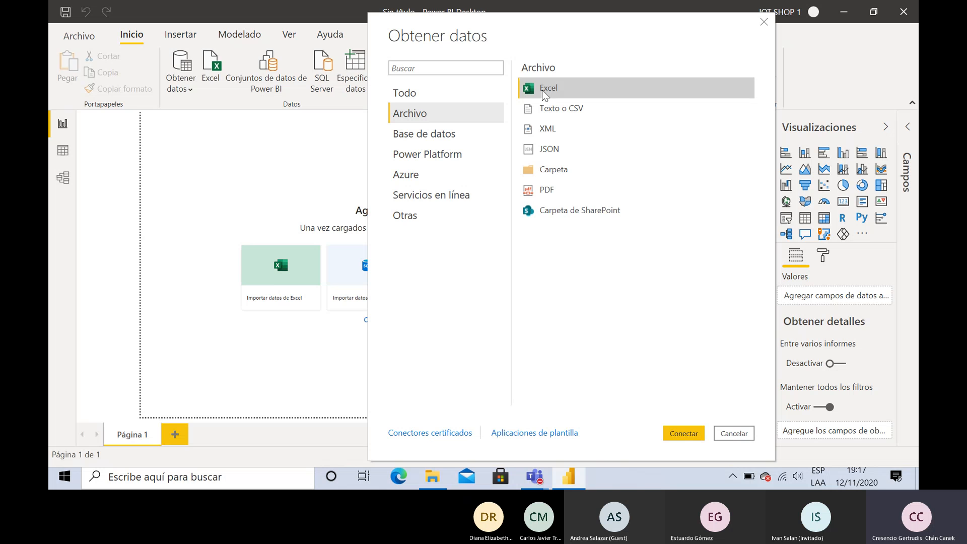
{"action": "left_click", "coordinate": [683, 433]}
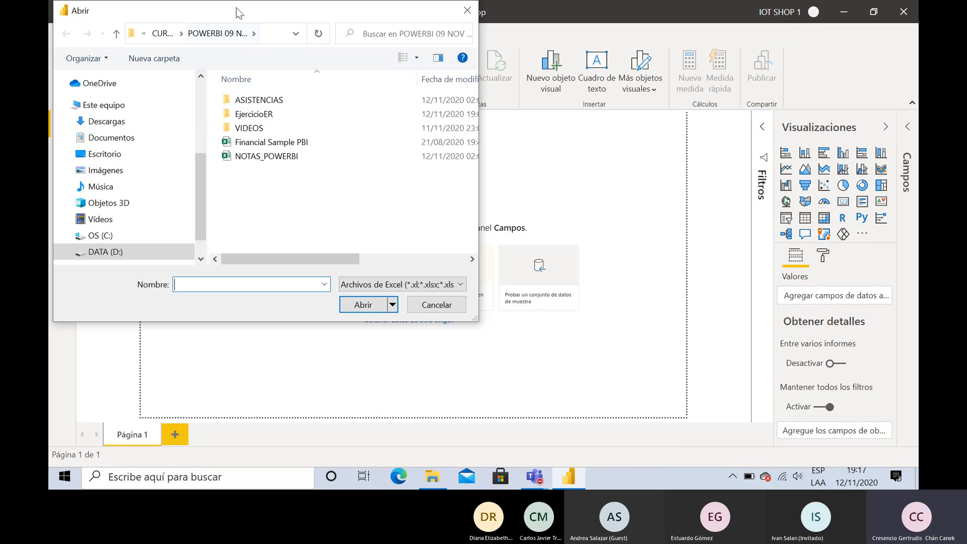
Open the Financial Sample ER workbook from the EjercicioER folder as the data source.
{"action": "left_click_drag", "start_coordinate": [238, 8], "coordinate": [546, 51]}
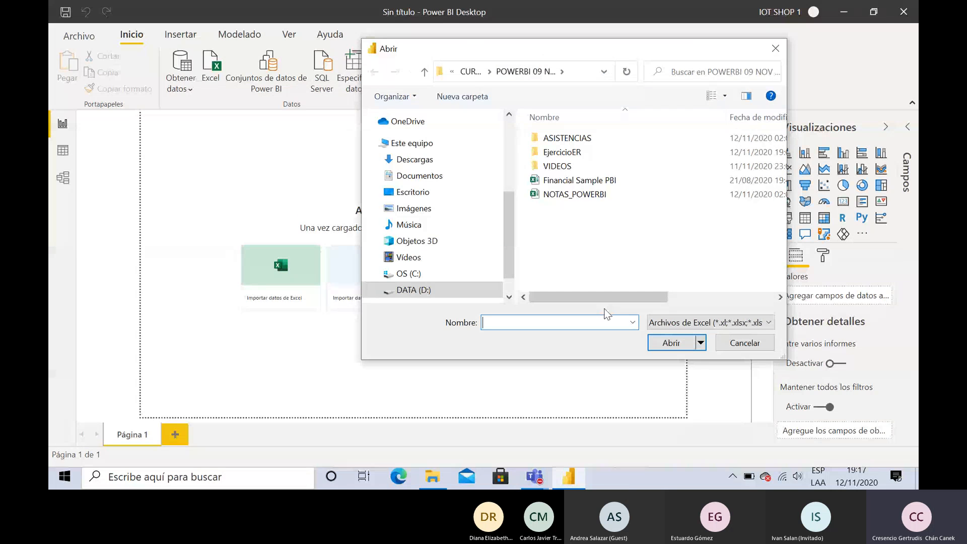
{"action": "double_click", "coordinate": [556, 153]}
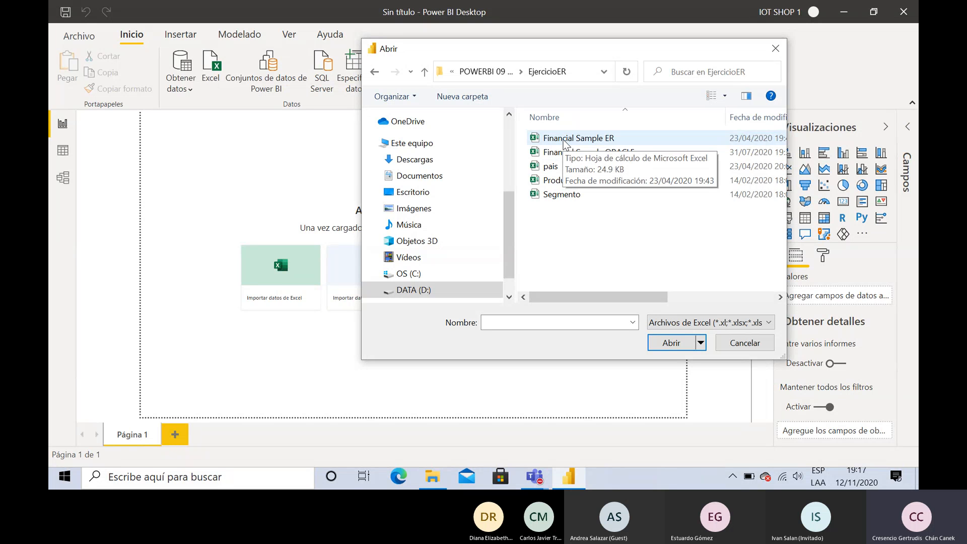
{"action": "left_click", "coordinate": [582, 139]}
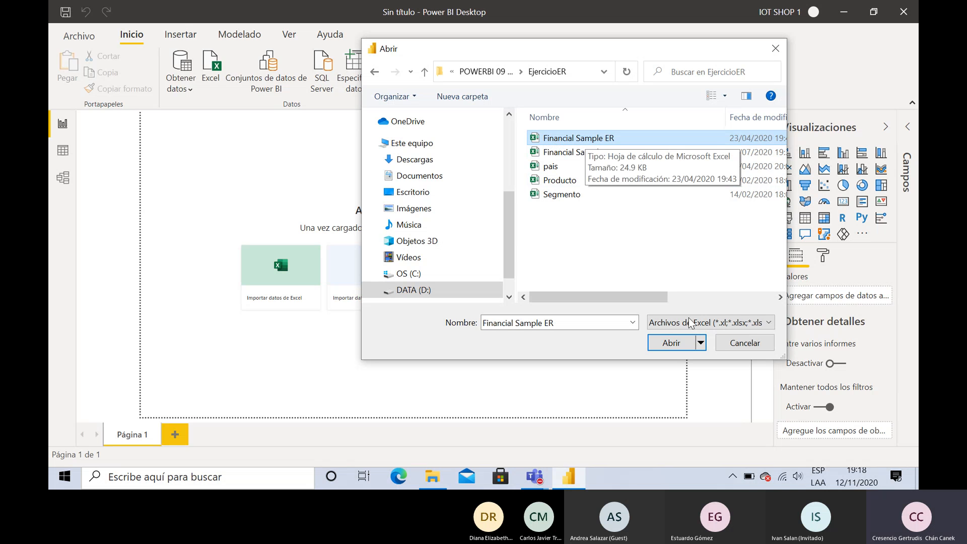
{"action": "left_click", "coordinate": [664, 343]}
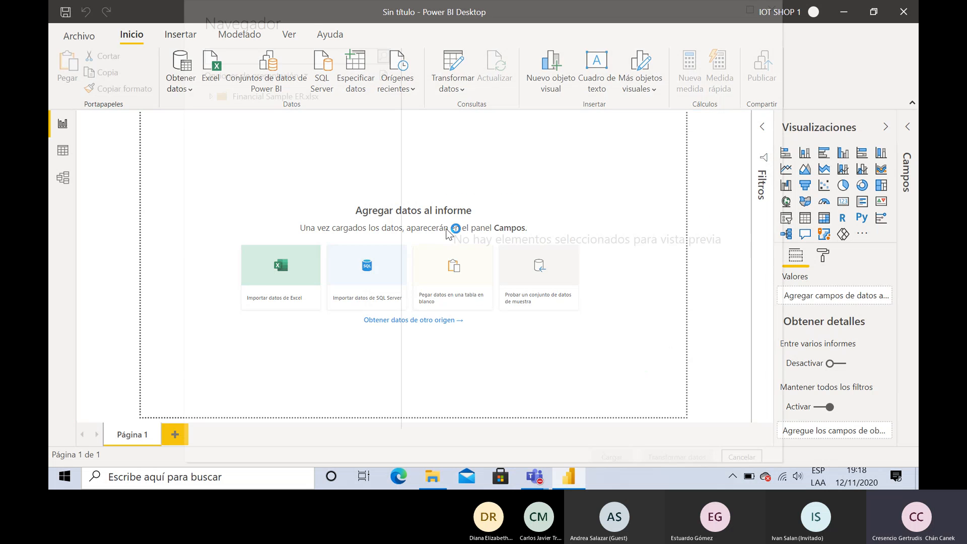
Select Table_1 of Financial Sample ER.xlsx, preview its data, and load it into the report.
{"action": "left_click", "coordinate": [226, 113]}
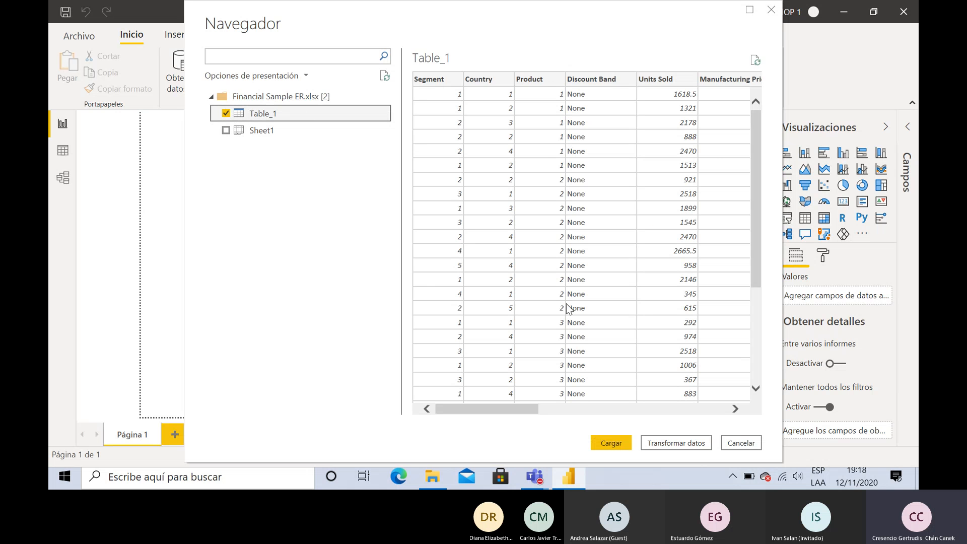
{"action": "mouse_move", "coordinate": [496, 409]}
{"action": "left_mouse_down"}
{"action": "mouse_move", "coordinate": [565, 412]}
{"action": "mouse_move", "coordinate": [700, 387]}
{"action": "mouse_move", "coordinate": [487, 393]}
{"action": "left_mouse_up"}
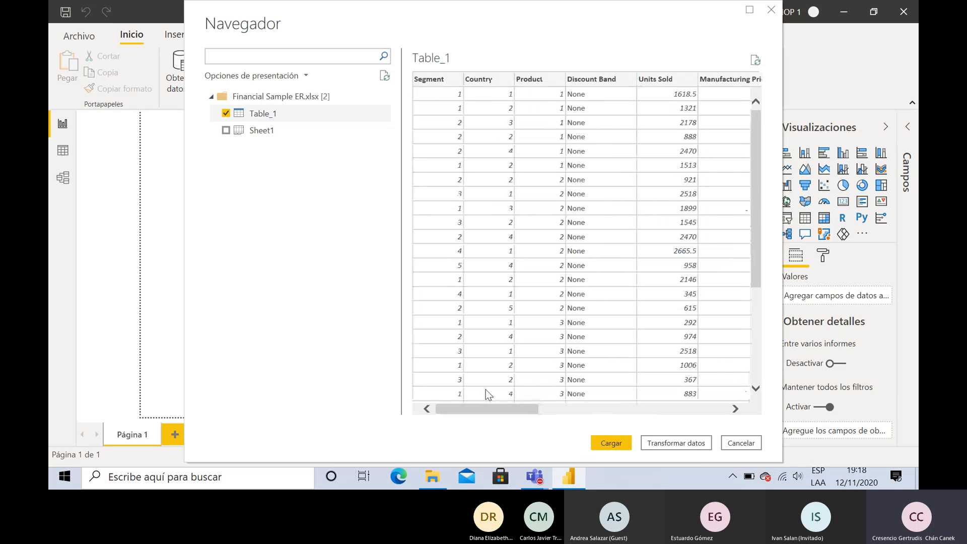
{"action": "left_click", "coordinate": [613, 443]}
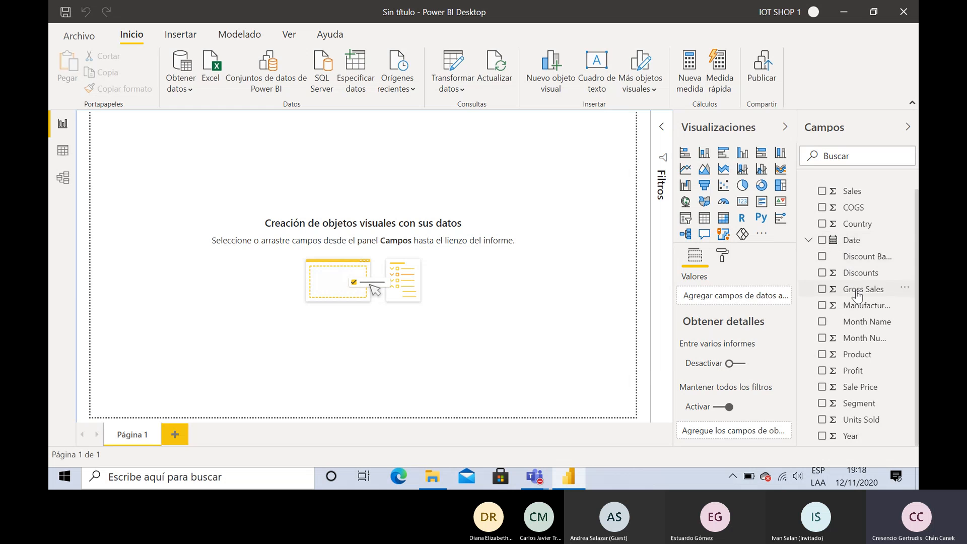
Look over the loaded fields of Table_1 and rename the table as VENTAS.
{"action": "scroll", "coordinate": [859, 227], "scroll_direction": "down", "scroll_amount": 1}
{"action": "scroll", "coordinate": [860, 237], "scroll_direction": "up", "scroll_amount": 1}
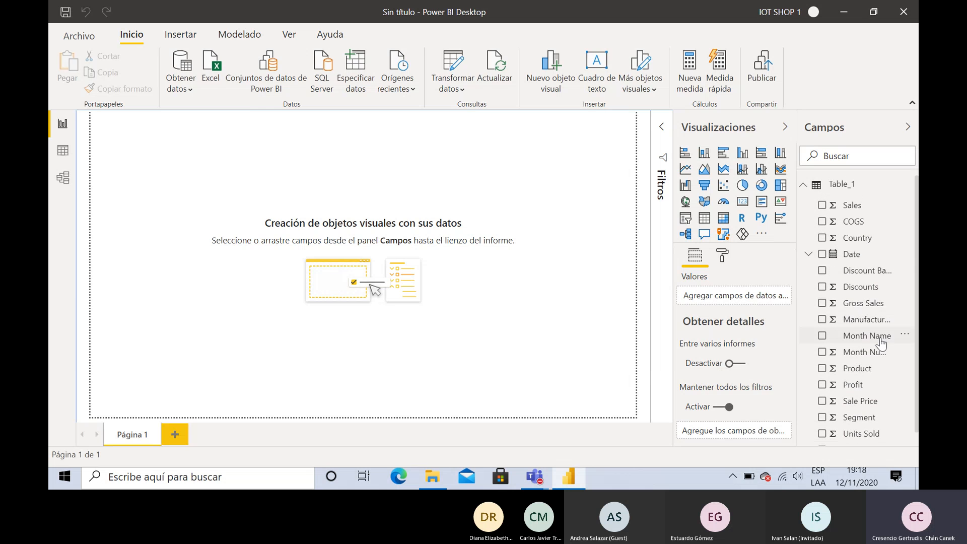
{"action": "scroll", "coordinate": [881, 342], "scroll_direction": "down", "scroll_amount": 1}
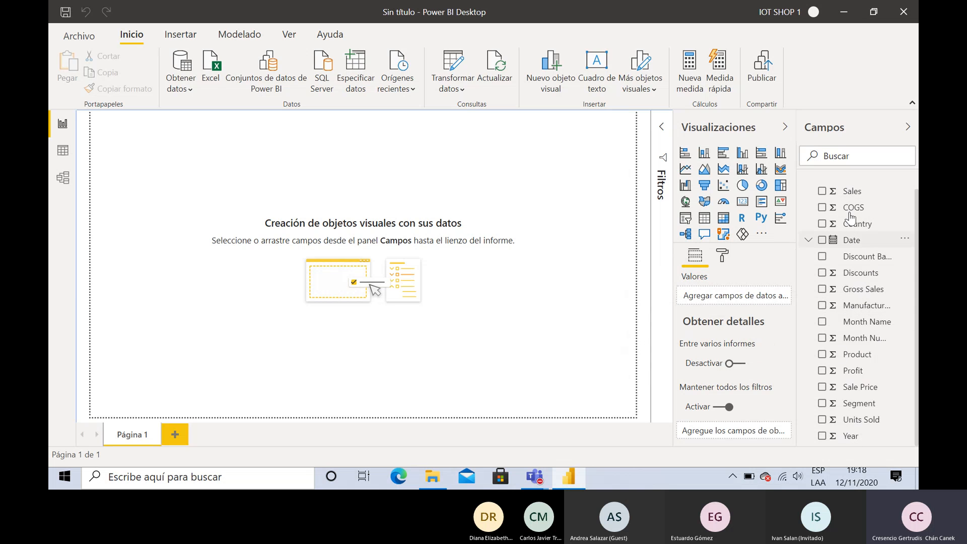
{"action": "scroll", "coordinate": [851, 326], "scroll_direction": "up", "scroll_amount": 1}
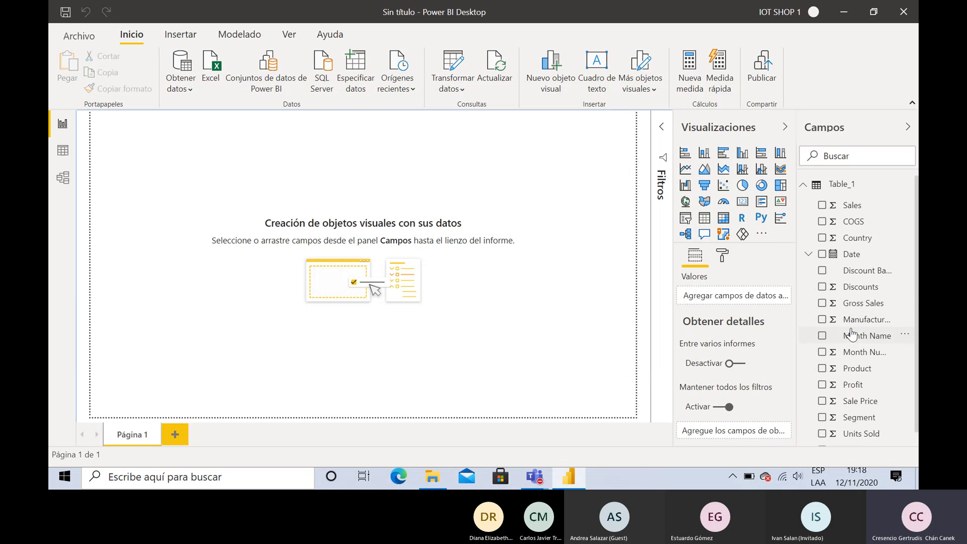
{"action": "left_click", "coordinate": [844, 185]}
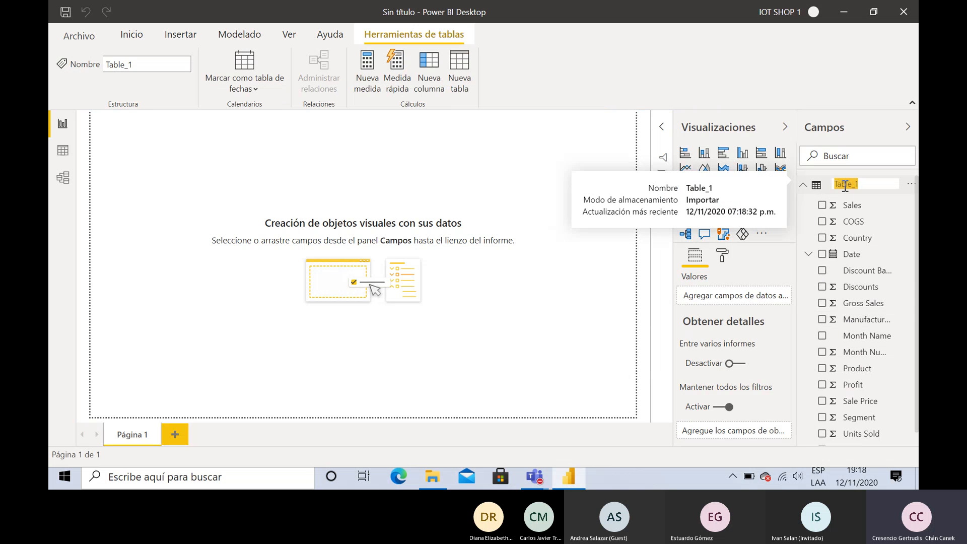
{"action": "left_click", "coordinate": [844, 186]}
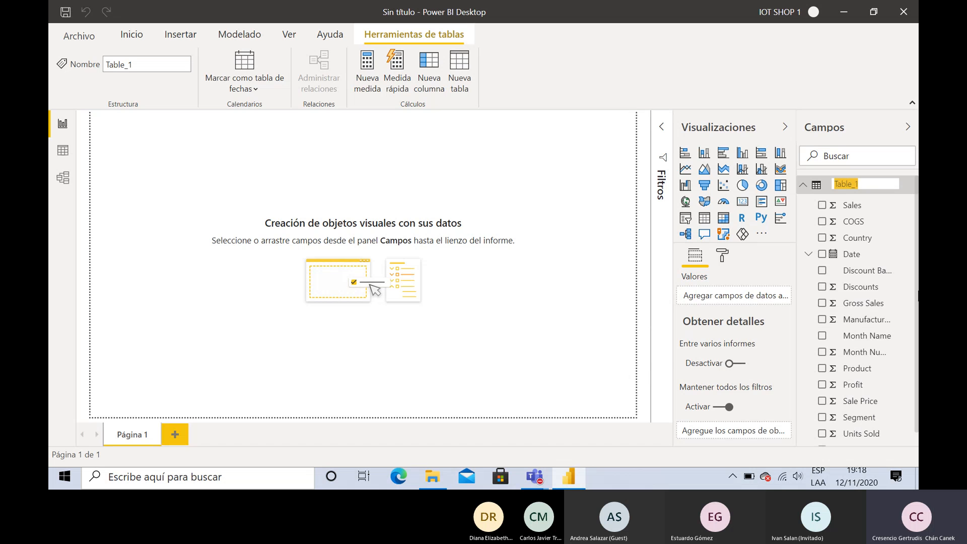
{"action": "type", "text": "VENTAS"}
{"action": "key", "text": "Return"}
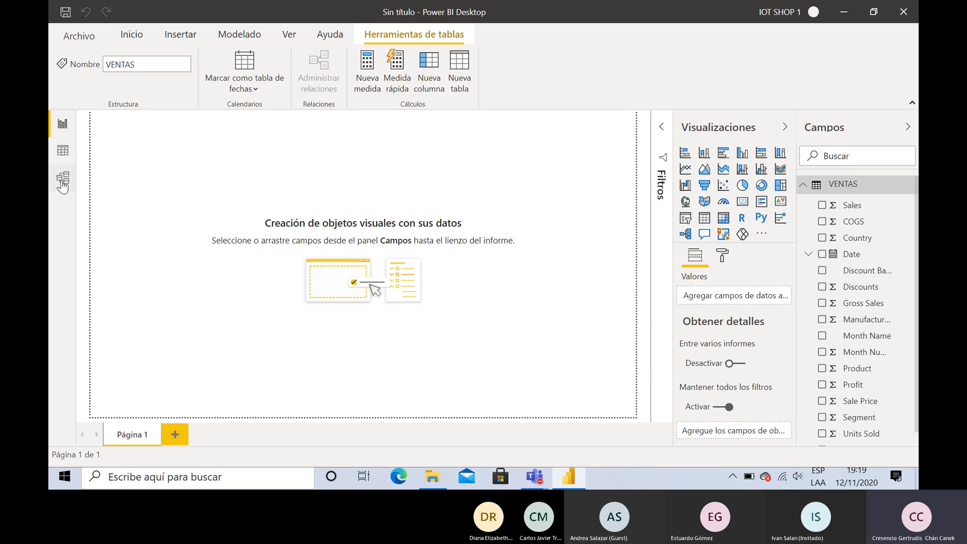
Display the VENTAS table's data and examine the values in its Segment, Country and Product columns.
{"action": "left_click", "coordinate": [62, 153]}
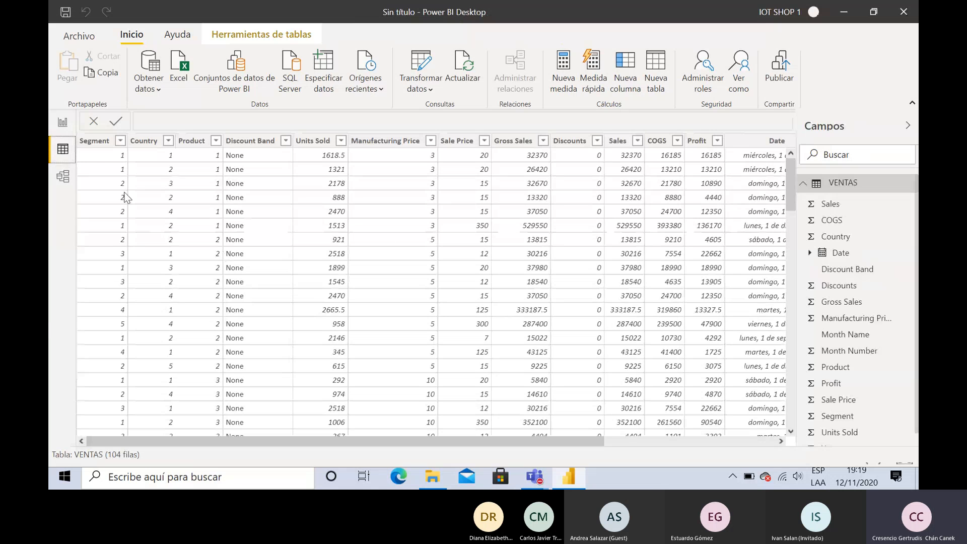
{"action": "left_click", "coordinate": [104, 167]}
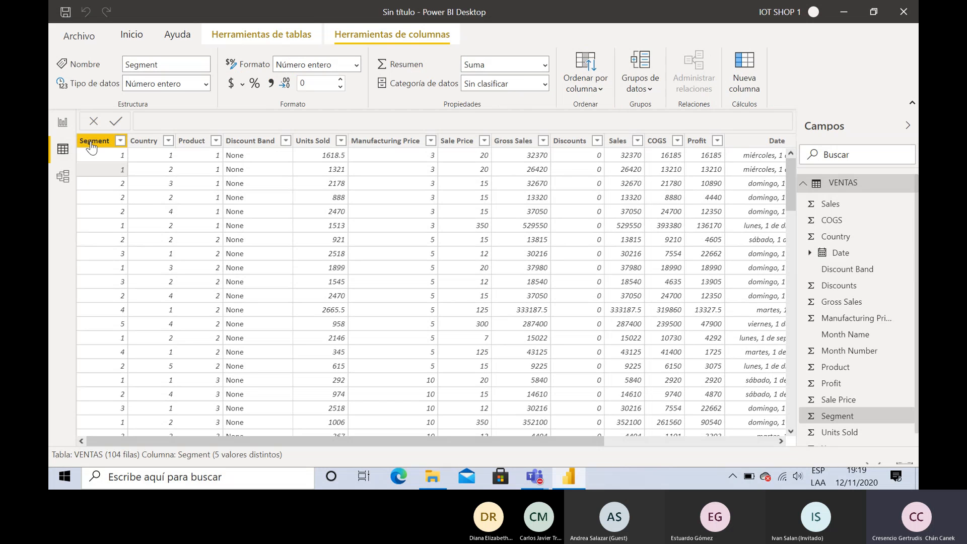
{"action": "left_click", "coordinate": [188, 172]}
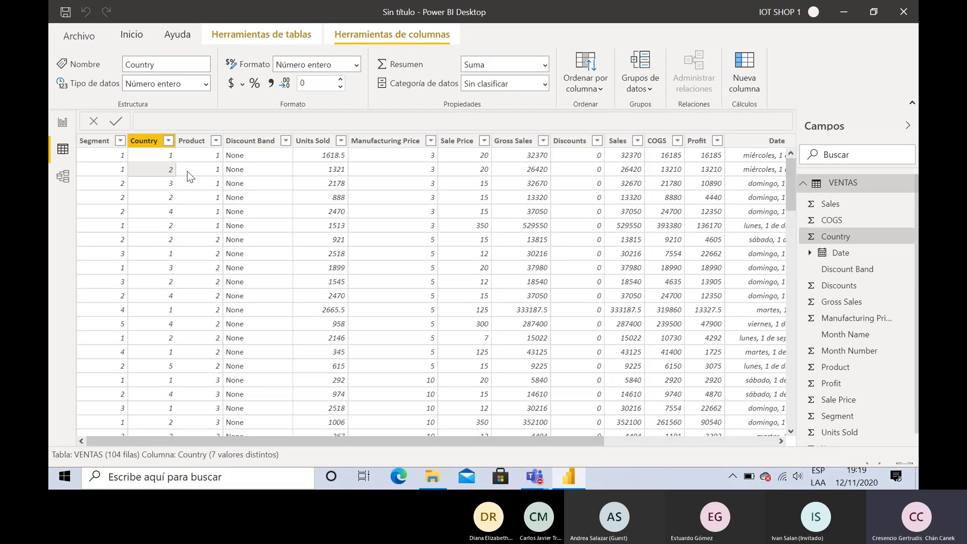
{"action": "left_click", "coordinate": [203, 175]}
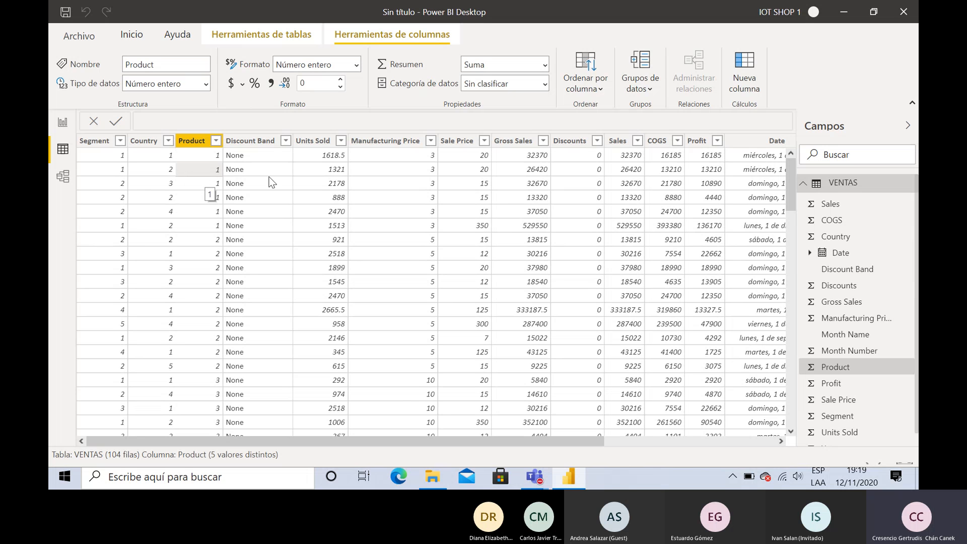
{"action": "left_click", "coordinate": [115, 173]}
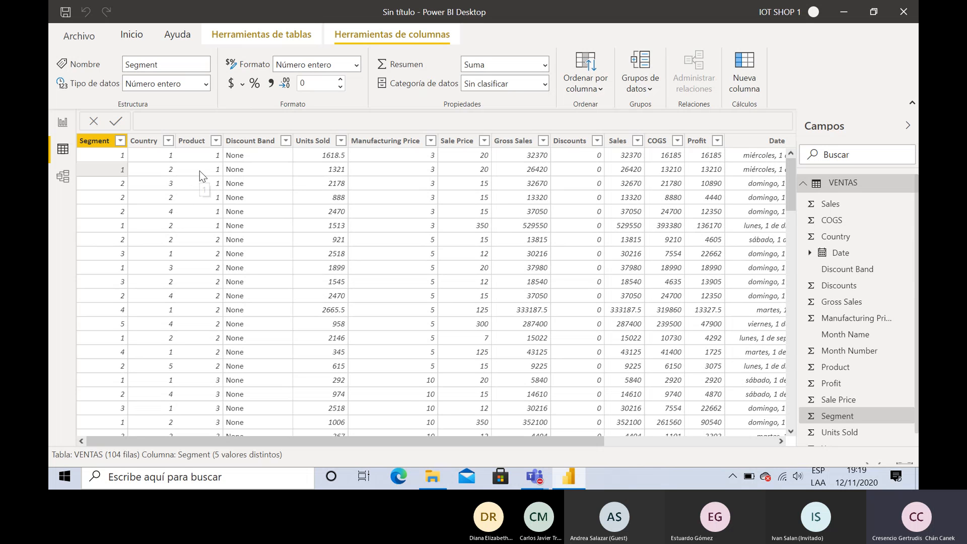
{"action": "left_click", "coordinate": [200, 171]}
{"action": "left_click", "coordinate": [152, 173]}
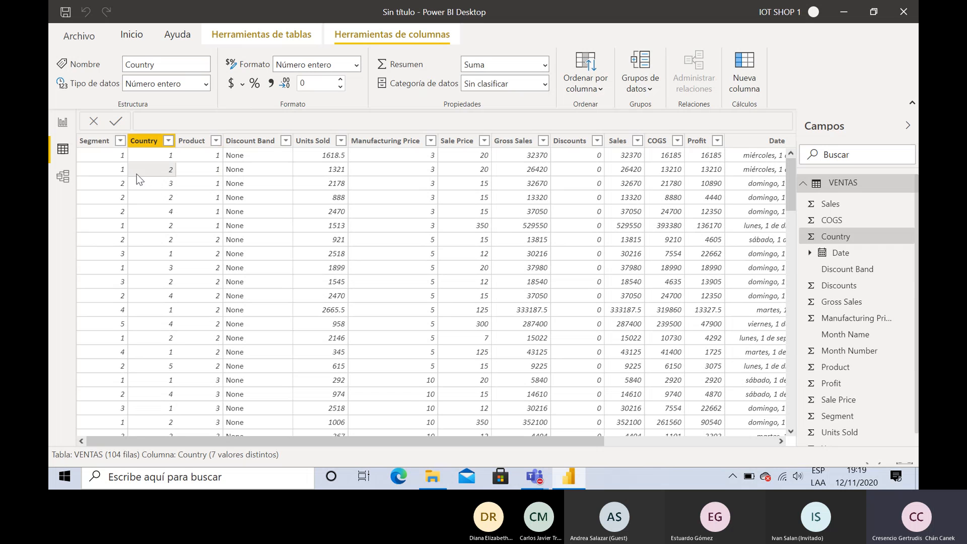
Inspect the Segment, Country and Product codes in the second row of the VENTAS table.
{"action": "left_click", "coordinate": [125, 176]}
{"action": "left_click", "coordinate": [148, 171]}
{"action": "left_click", "coordinate": [105, 170]}
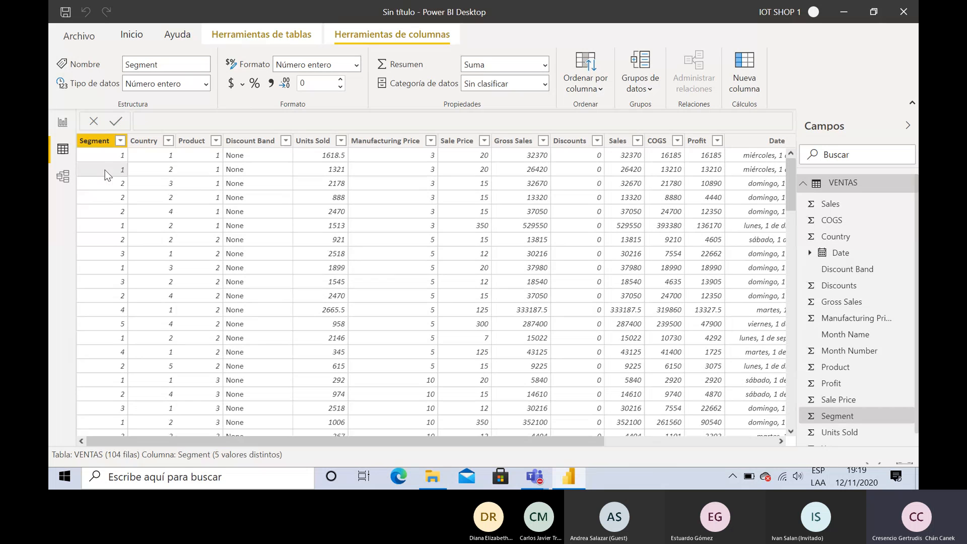
{"action": "left_click", "coordinate": [160, 170]}
{"action": "left_click", "coordinate": [213, 171]}
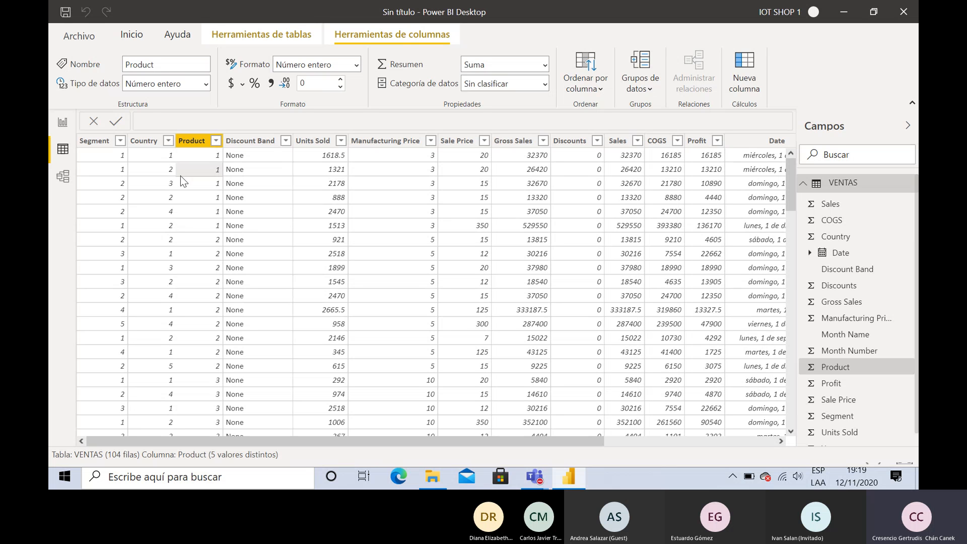
Switch to File Explorer, open the pais workbook from the EjercicioER folder in Excel, and enable editing.
{"action": "left_click", "coordinate": [434, 477]}
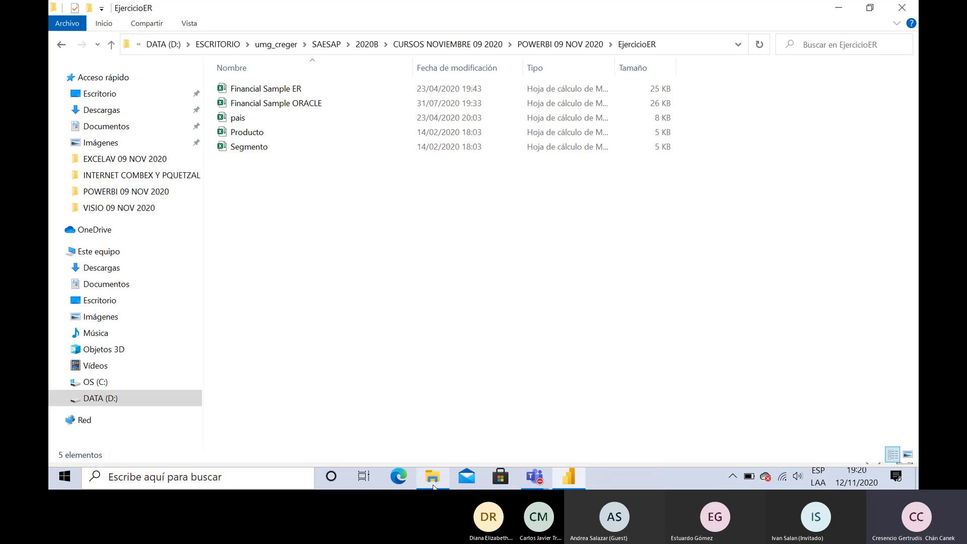
{"action": "double_click", "coordinate": [244, 122]}
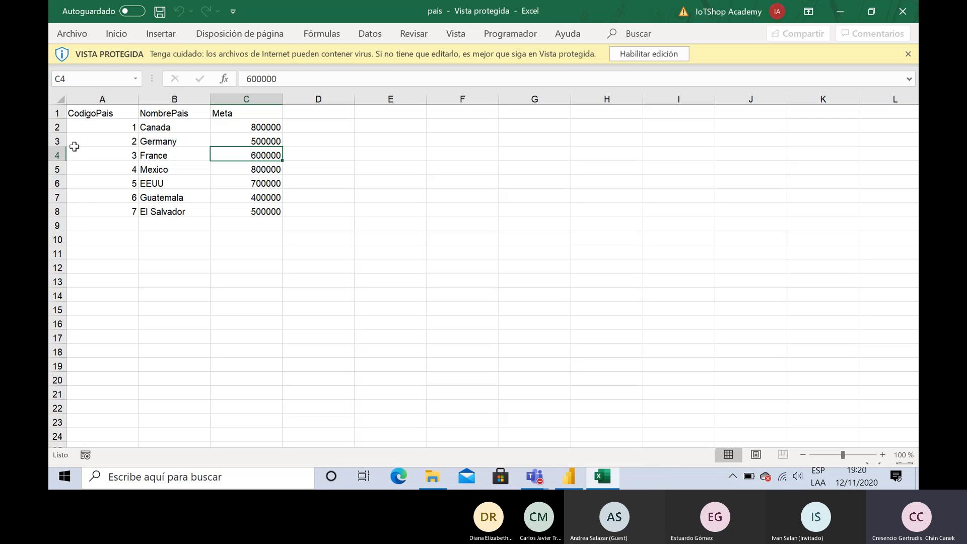
{"action": "left_click", "coordinate": [105, 141]}
{"action": "left_click", "coordinate": [164, 137]}
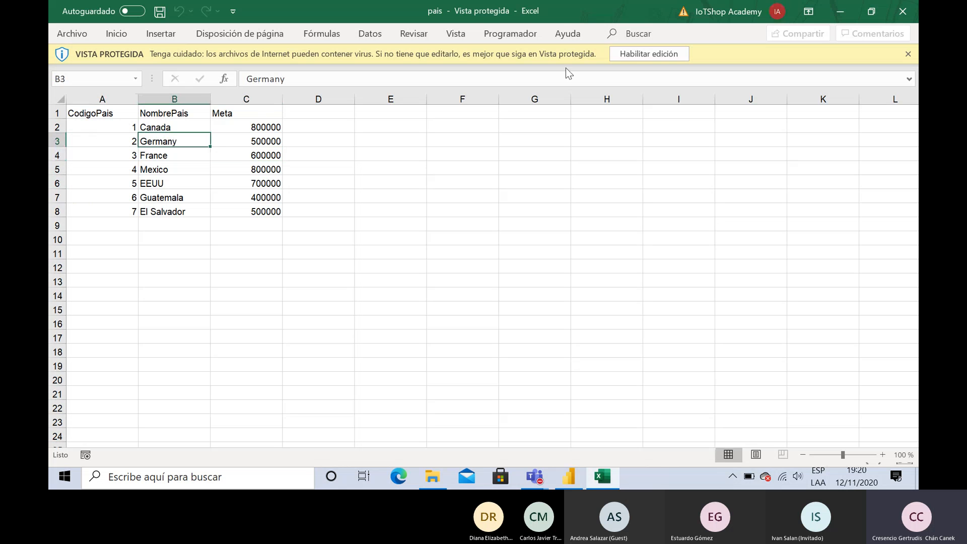
{"action": "left_click", "coordinate": [632, 53]}
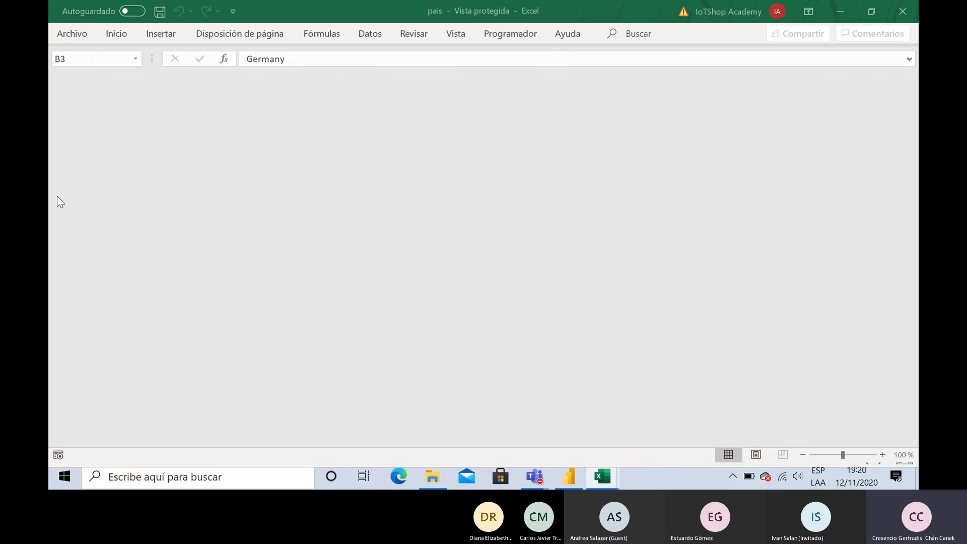
Examine the CodigoPais, NombrePais and Meta columns of the pais workbook, then close it.
{"action": "key", "text": "Down"}
{"action": "key", "text": "Down"}
{"action": "key", "text": "Down"}
{"action": "key", "text": "Down"}
{"action": "left_click_drag", "start_coordinate": [122, 158], "coordinate": [121, 256]}
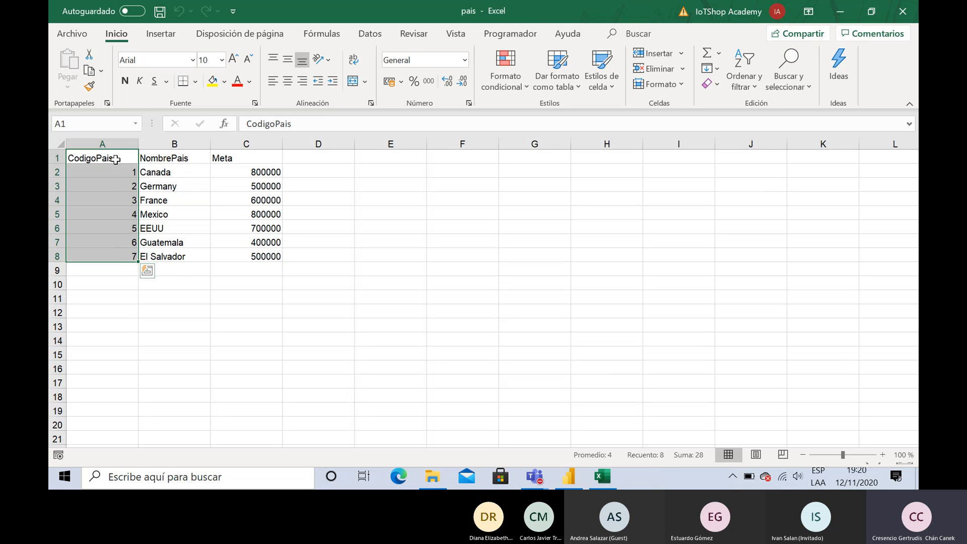
{"action": "left_click_drag", "start_coordinate": [174, 157], "coordinate": [178, 255]}
{"action": "left_click_drag", "start_coordinate": [261, 158], "coordinate": [249, 259]}
{"action": "left_click", "coordinate": [236, 227]}
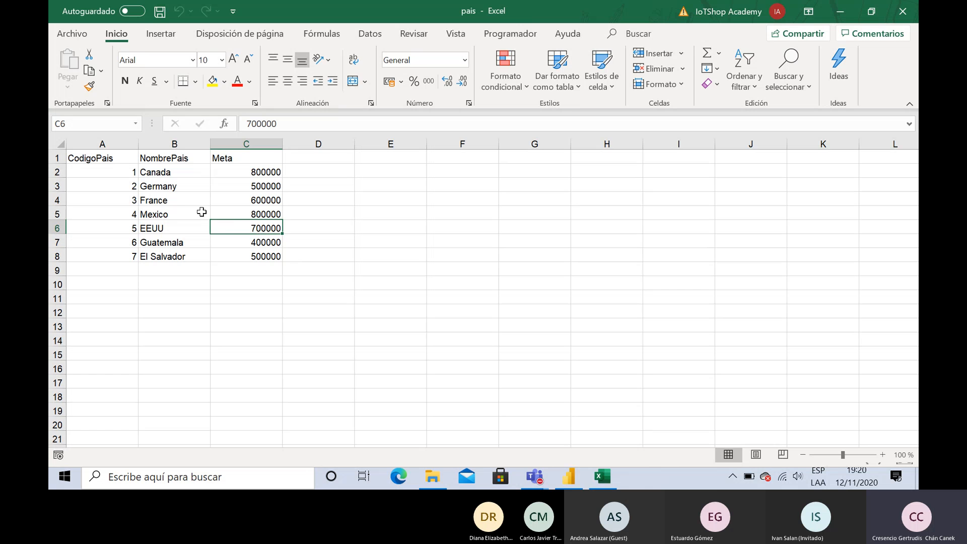
{"action": "left_click", "coordinate": [196, 212]}
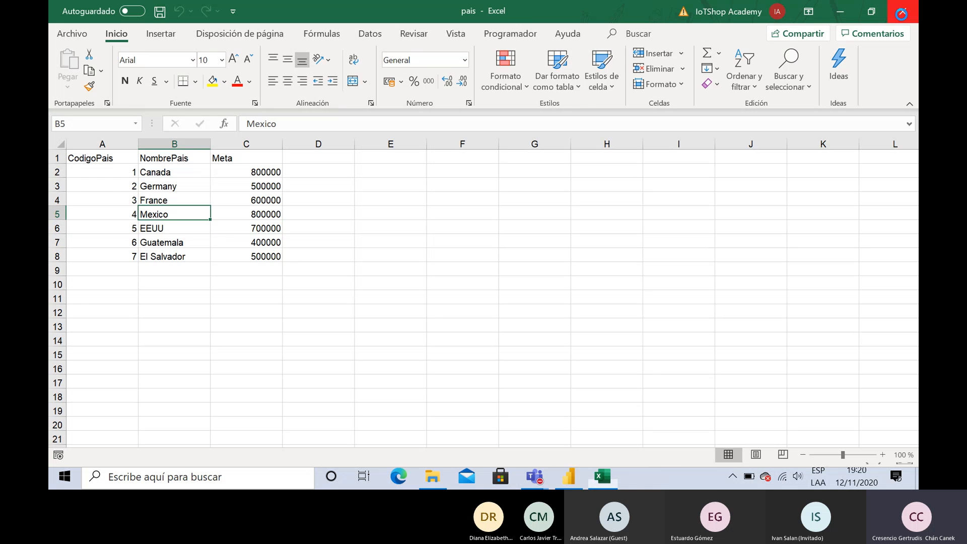
{"action": "left_click", "coordinate": [902, 16]}
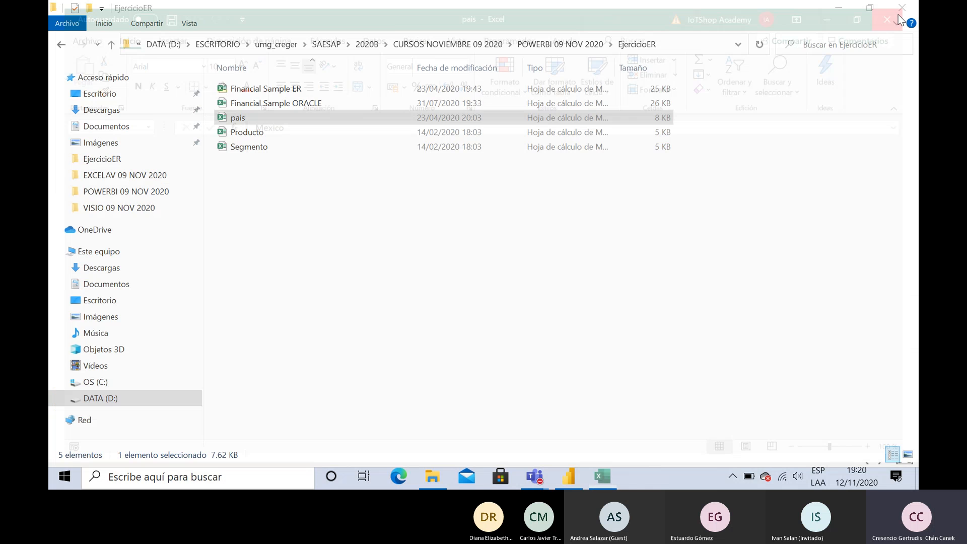
Open the Producto workbook in Excel, enable editing, and examine its CodeProducto and NombreProducto columns.
{"action": "double_click", "coordinate": [247, 133]}
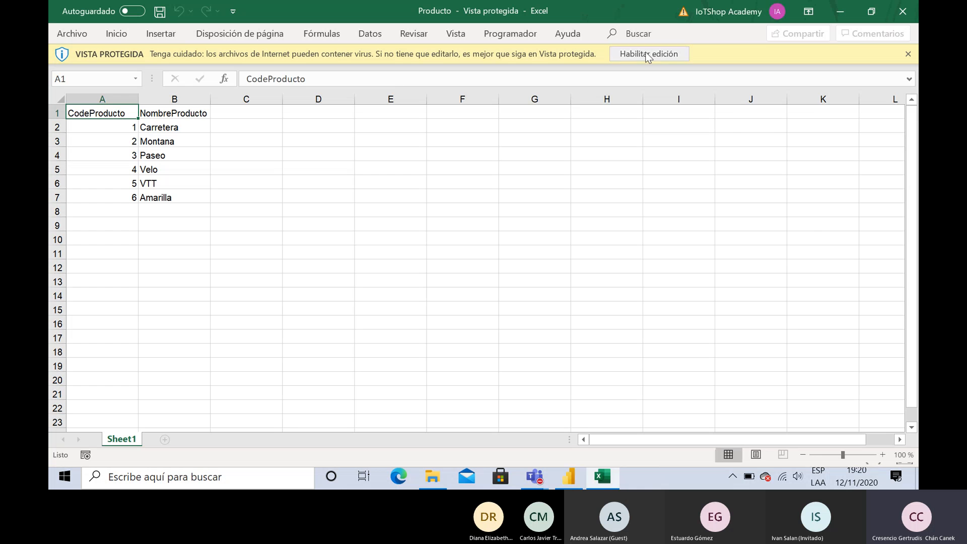
{"action": "left_click", "coordinate": [649, 53]}
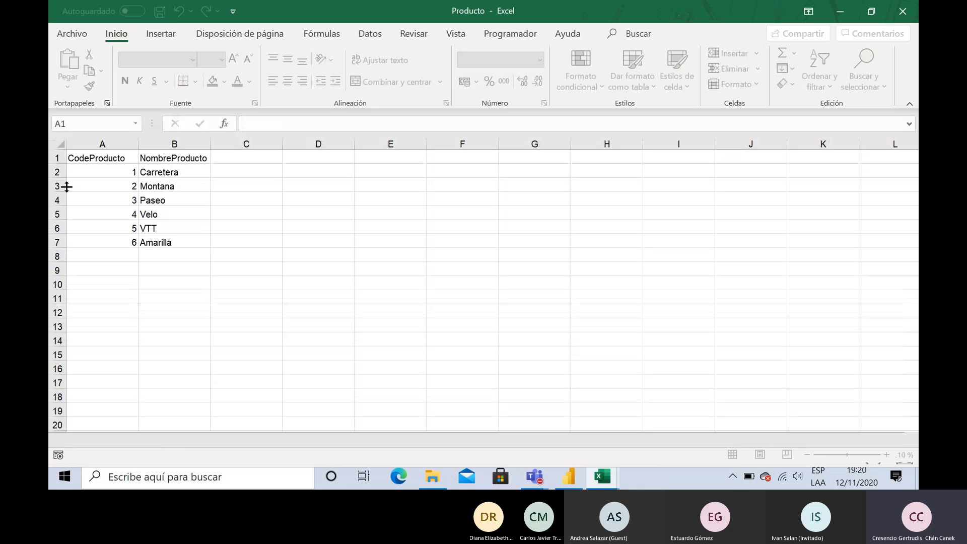
{"action": "left_click_drag", "start_coordinate": [101, 160], "coordinate": [99, 233]}
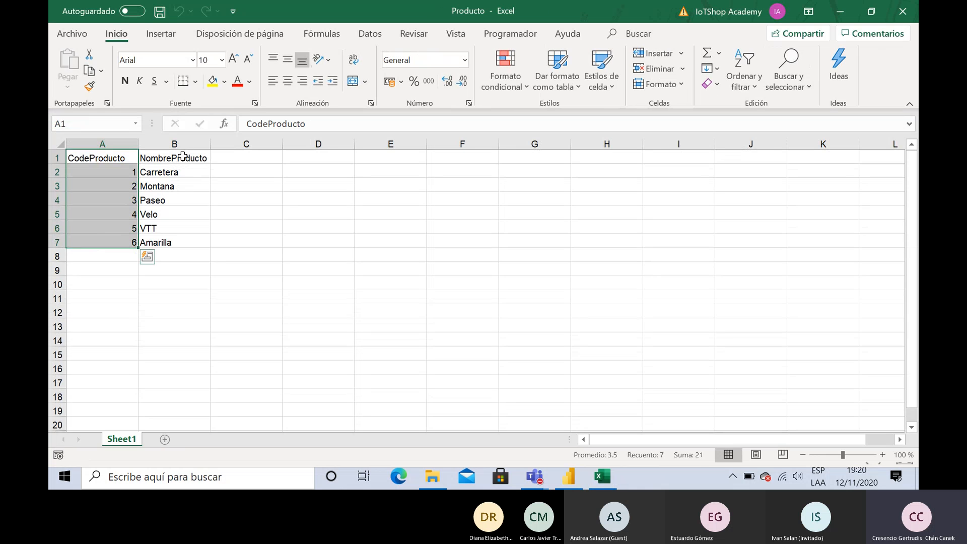
{"action": "left_click_drag", "start_coordinate": [181, 156], "coordinate": [175, 244]}
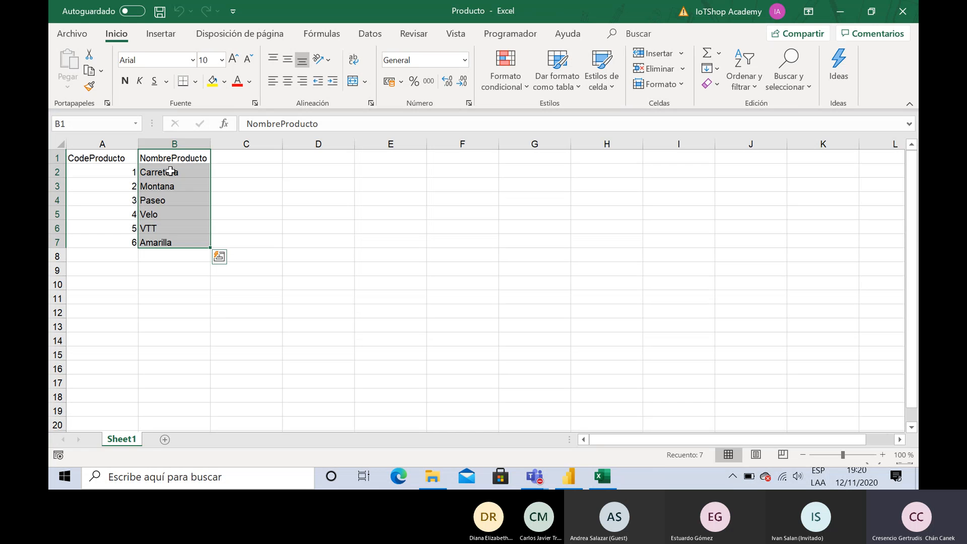
{"action": "left_click", "coordinate": [164, 208]}
{"action": "left_click", "coordinate": [157, 184]}
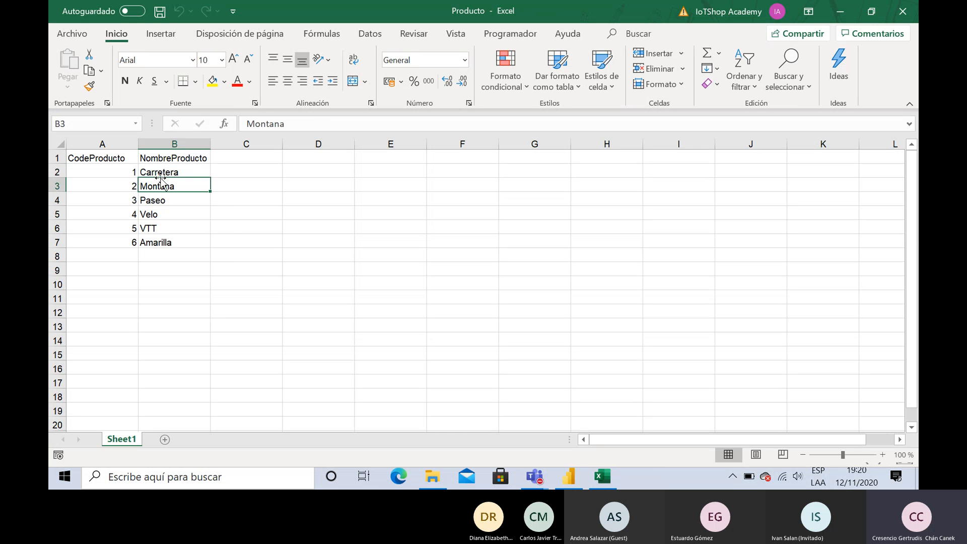
Switch to Power BI Desktop and check a Country code and the first Product code 3 in VENTAS.
{"action": "left_click", "coordinate": [565, 476]}
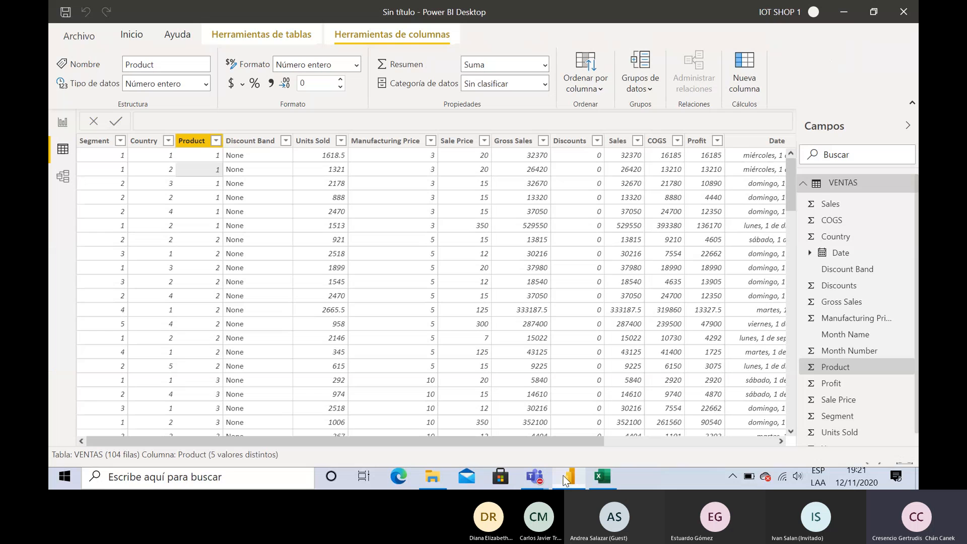
{"action": "left_click", "coordinate": [162, 212]}
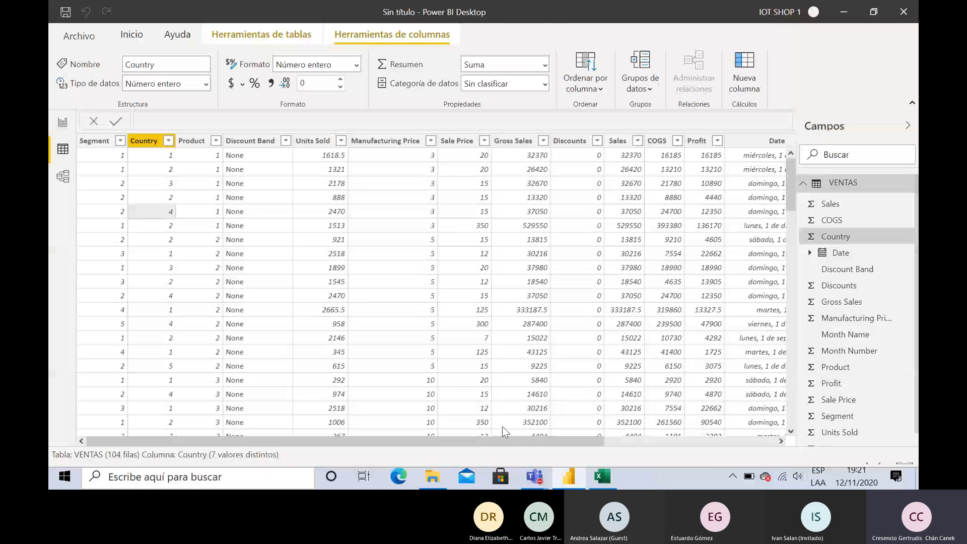
{"action": "left_click", "coordinate": [578, 487]}
{"action": "left_click", "coordinate": [578, 487]}
{"action": "left_click", "coordinate": [199, 381]}
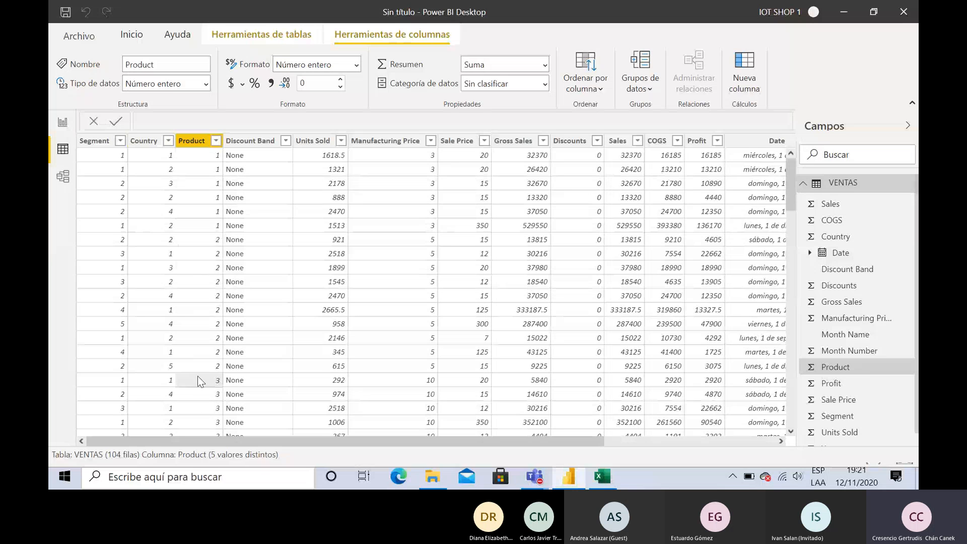
Switch to the Producto workbook in Excel and match product code 3 with its name, comparing against the VENTAS data.
{"action": "left_click", "coordinate": [603, 477]}
{"action": "left_click", "coordinate": [110, 200]}
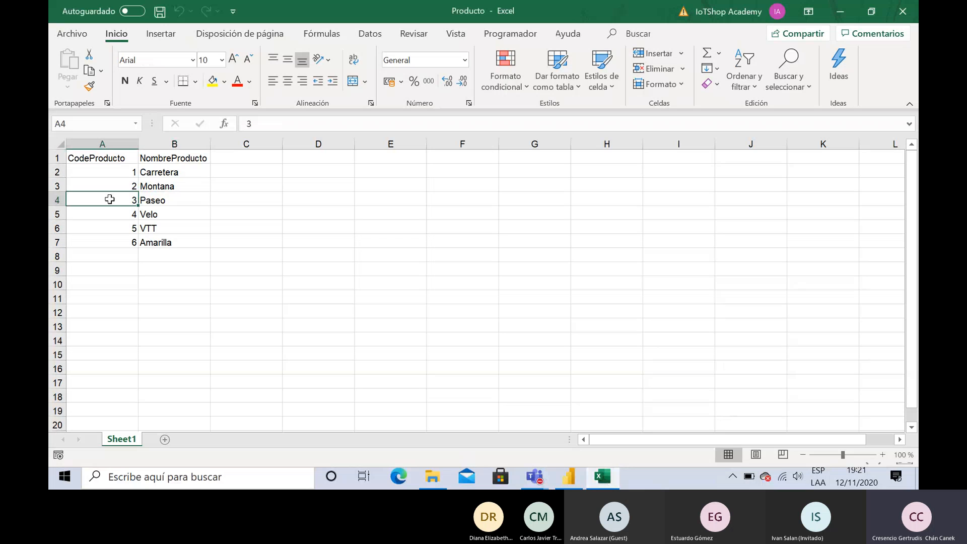
{"action": "left_click", "coordinate": [173, 200]}
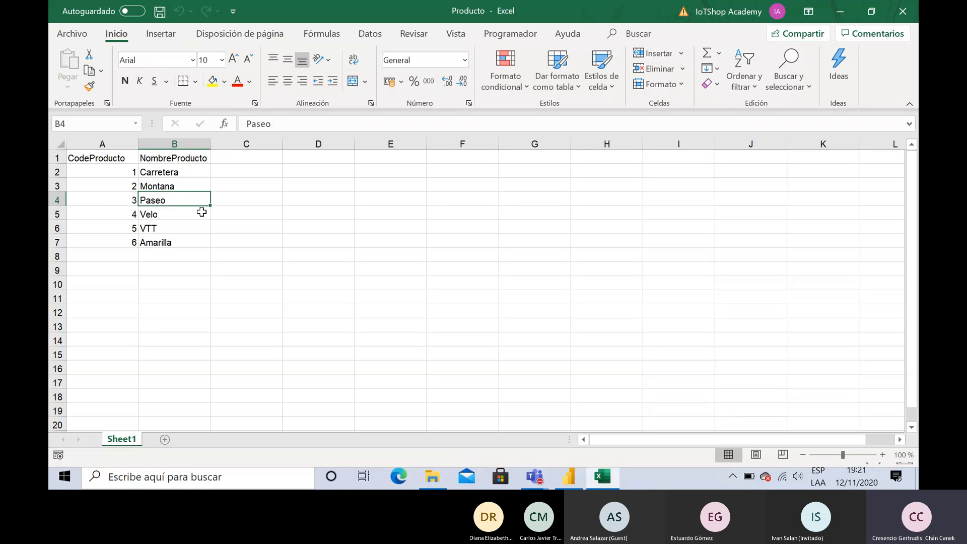
{"action": "left_click", "coordinate": [100, 200]}
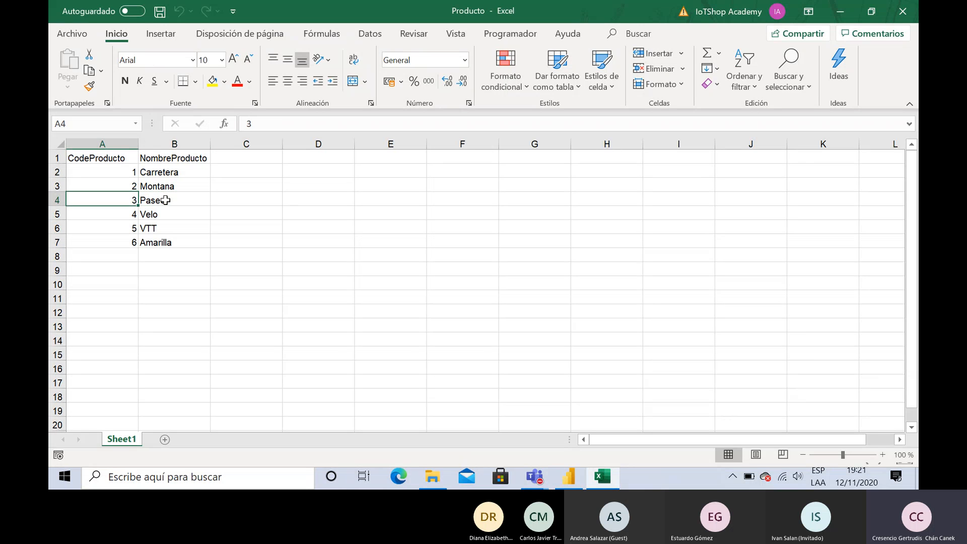
{"action": "left_click", "coordinate": [164, 200]}
{"action": "left_click_drag", "start_coordinate": [119, 201], "coordinate": [178, 200]}
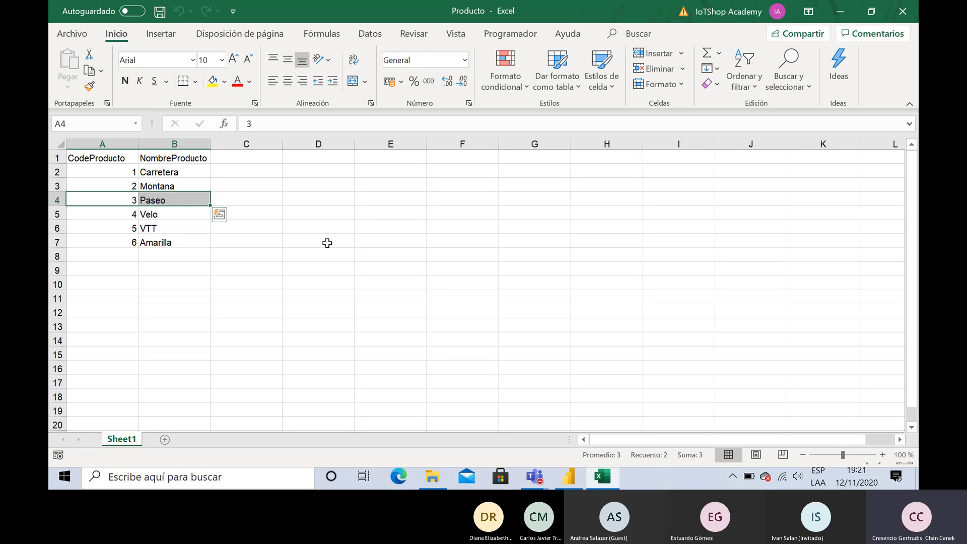
{"action": "left_click", "coordinate": [569, 476]}
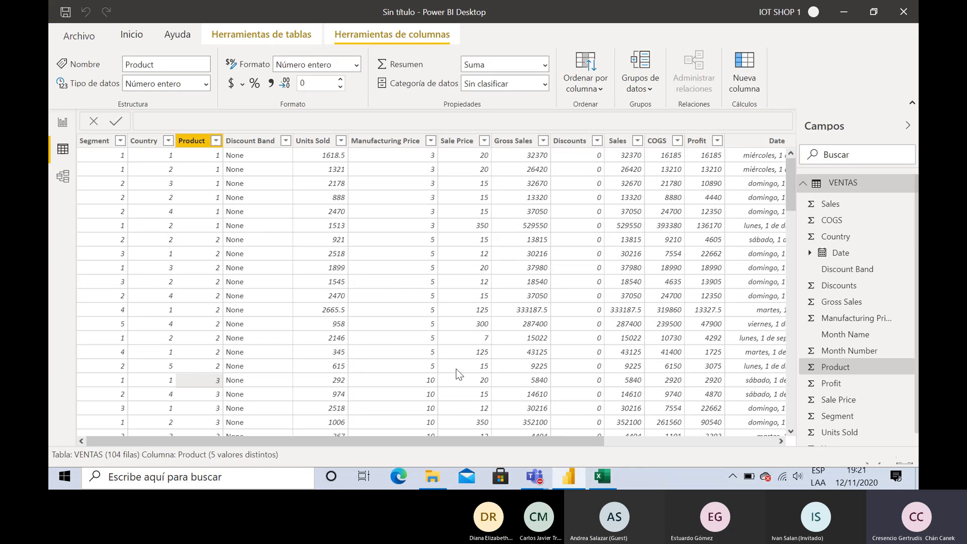
{"action": "key", "text": "alt+Tab"}
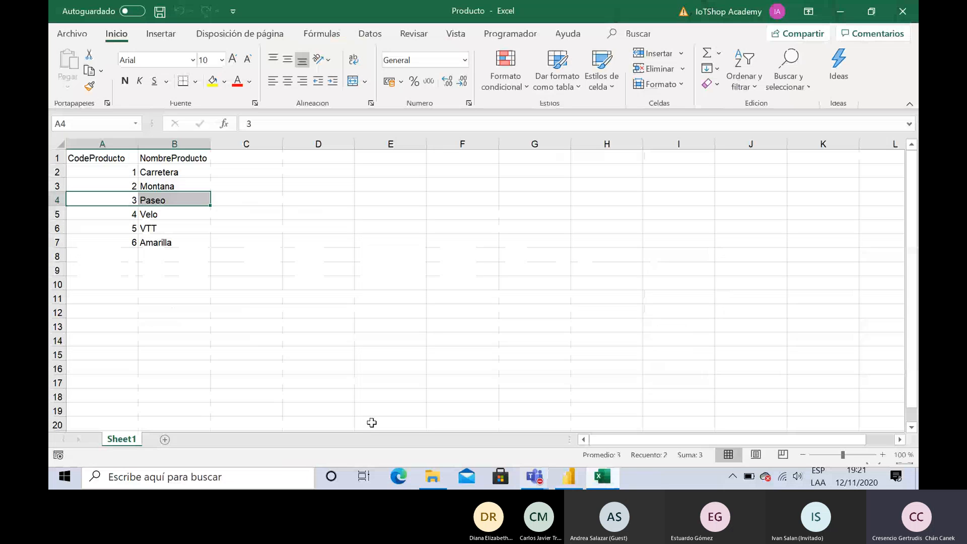
{"action": "key", "text": "Right"}
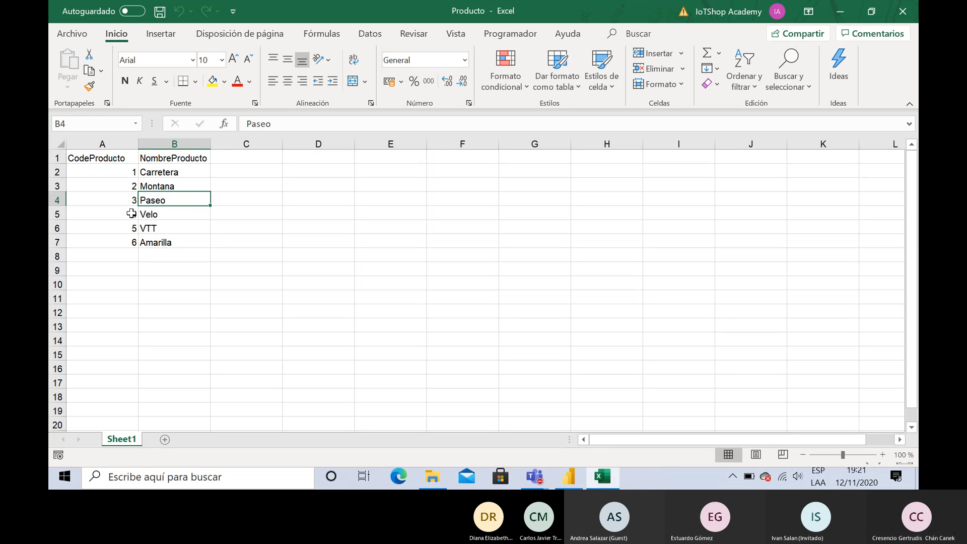
Return to Power BI Desktop, show the model diagram with the VENTAS table, and collapse the Propiedades pane.
{"action": "left_click", "coordinate": [563, 485]}
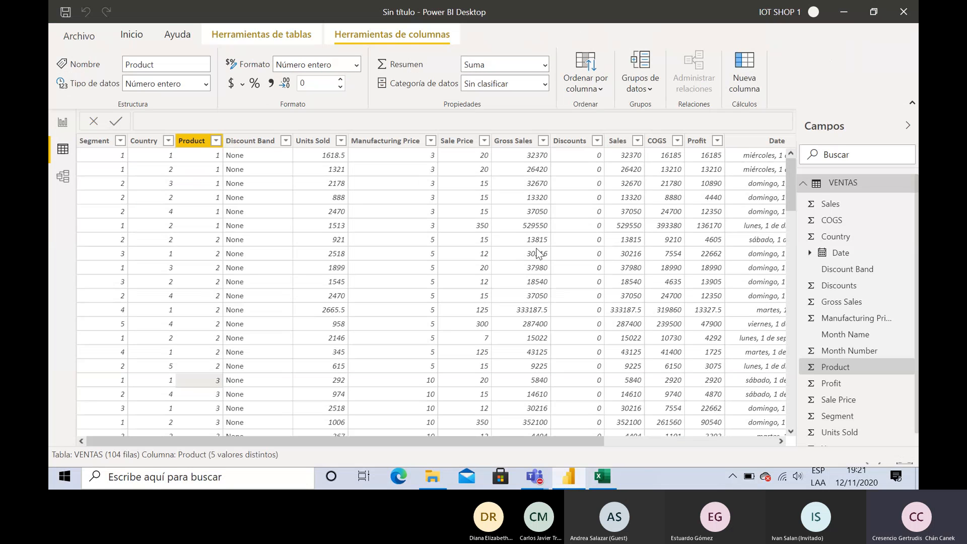
{"action": "left_click", "coordinate": [62, 176]}
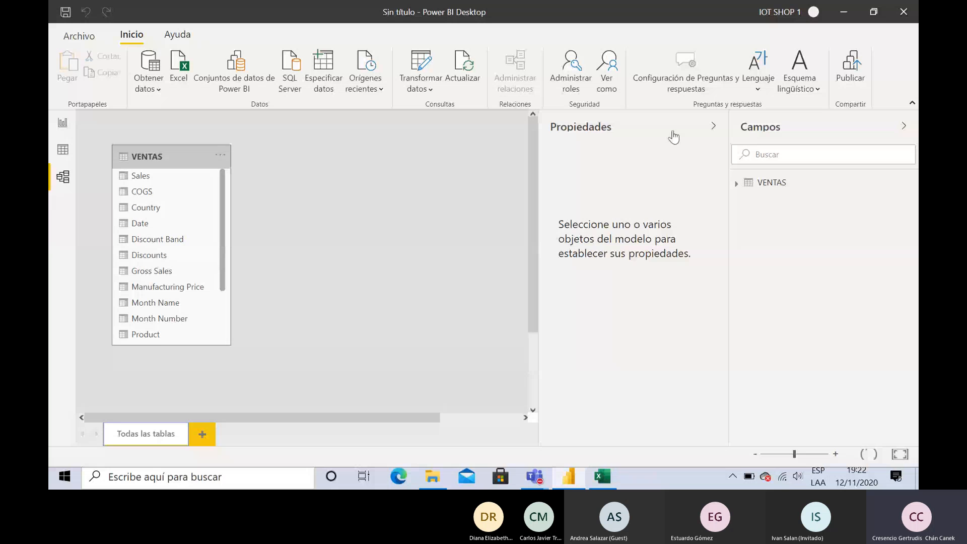
{"action": "left_click", "coordinate": [713, 128]}
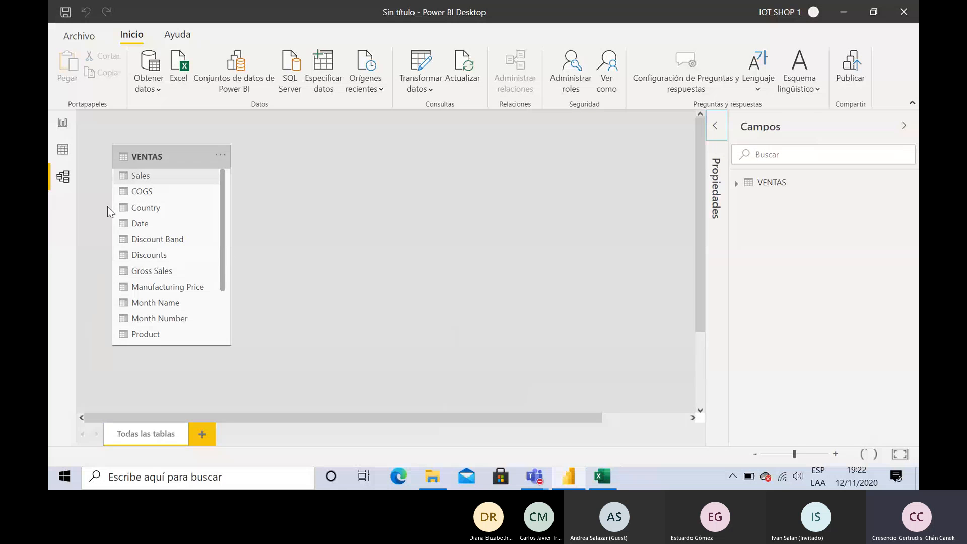
Create a table visual on report page Página 1, move it toward the middle, and add the Country and Sales fields as its values.
{"action": "left_click", "coordinate": [62, 125]}
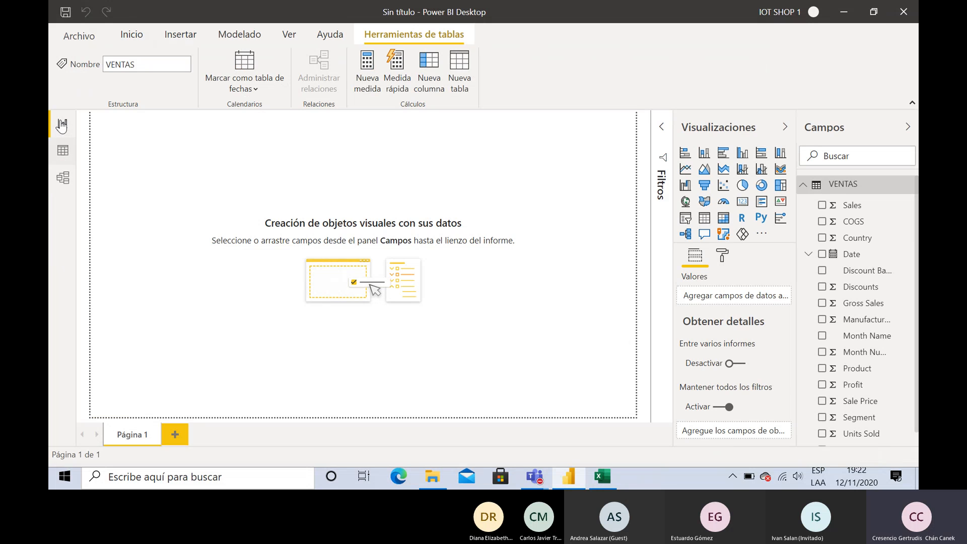
{"action": "left_click", "coordinate": [704, 218]}
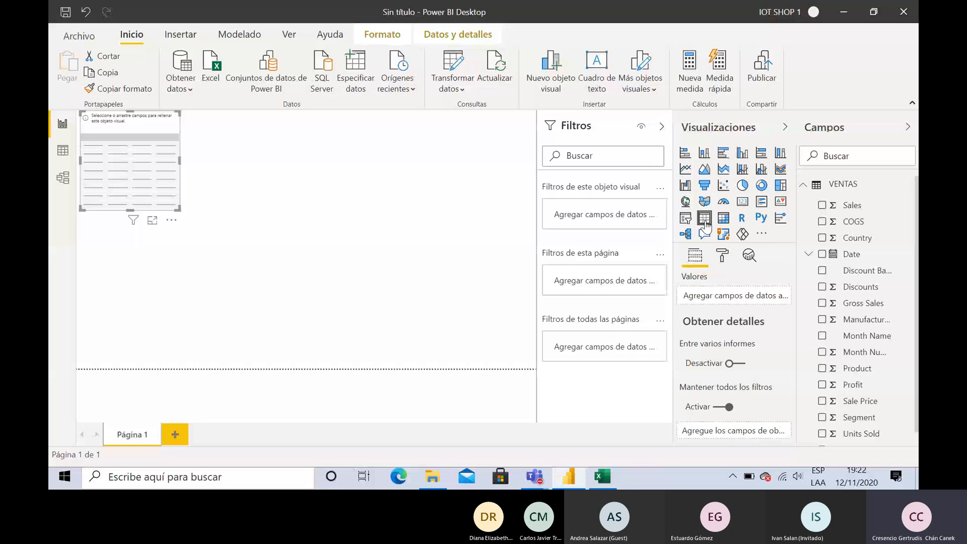
{"action": "left_click_drag", "start_coordinate": [184, 192], "coordinate": [340, 225]}
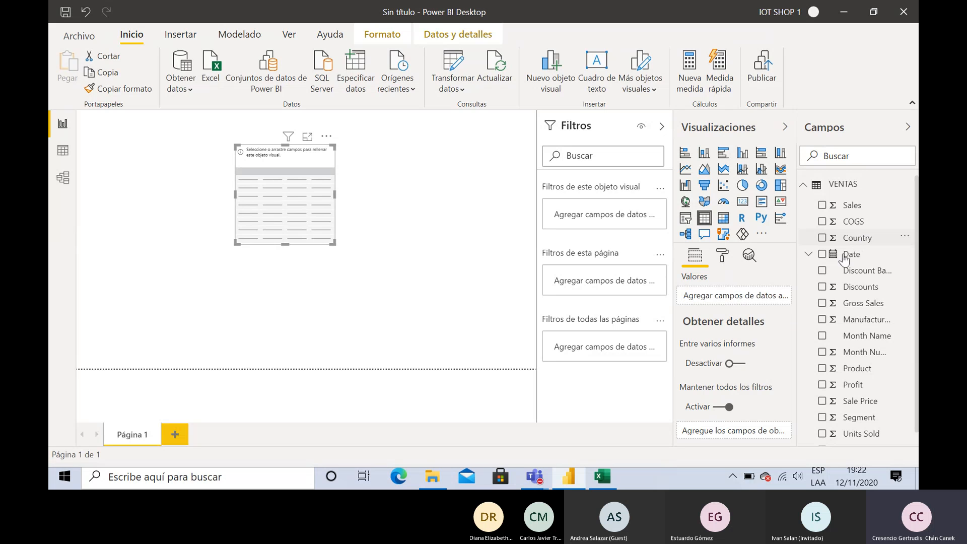
{"action": "left_click_drag", "start_coordinate": [845, 259], "coordinate": [734, 297]}
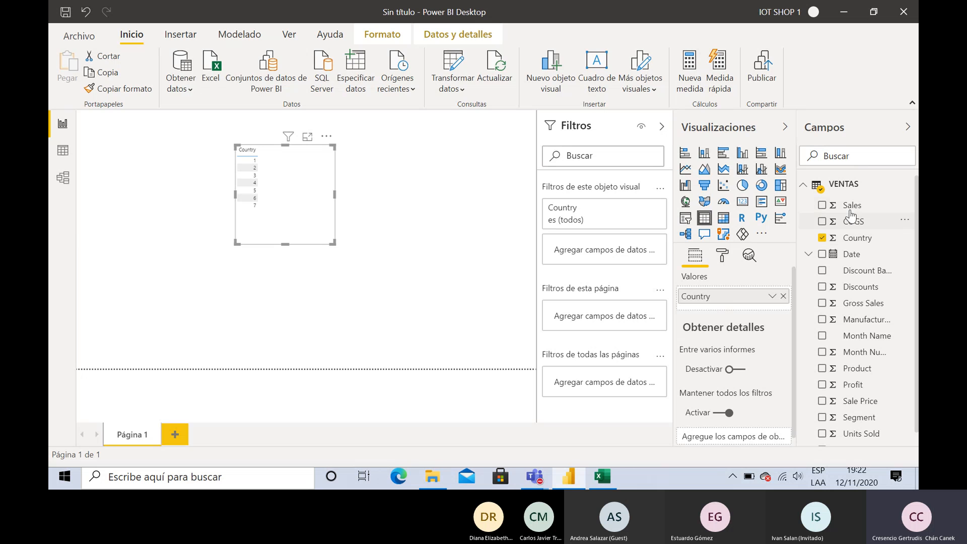
{"action": "left_click_drag", "start_coordinate": [850, 207], "coordinate": [738, 308]}
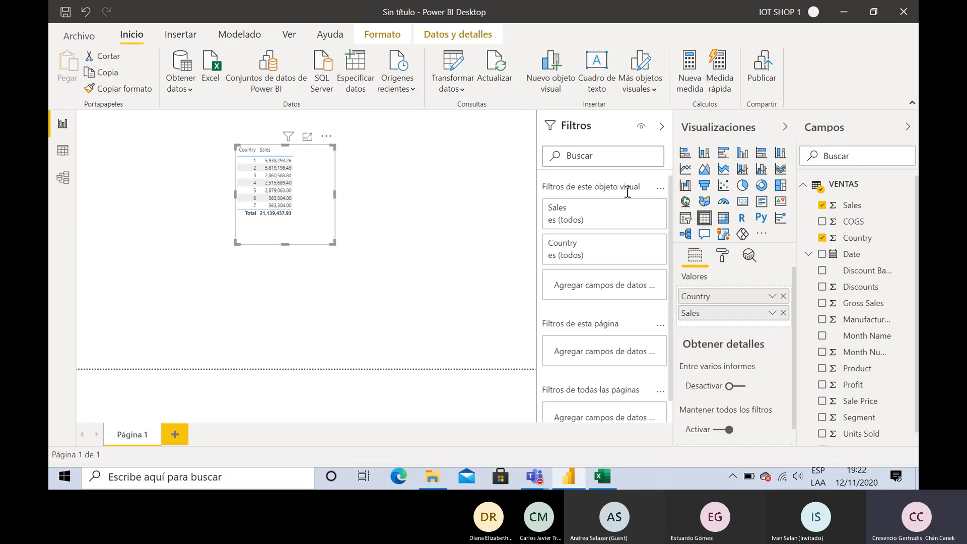
Set the text size of the Country-Sales table visual's values to 14 pt.
{"action": "left_click", "coordinate": [724, 257]}
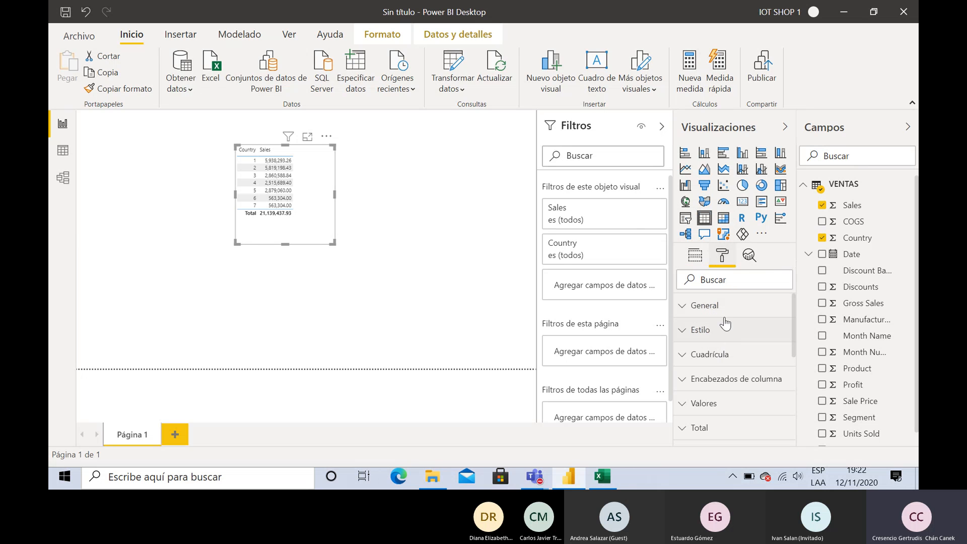
{"action": "scroll", "coordinate": [759, 341], "scroll_direction": "down", "scroll_amount": 5}
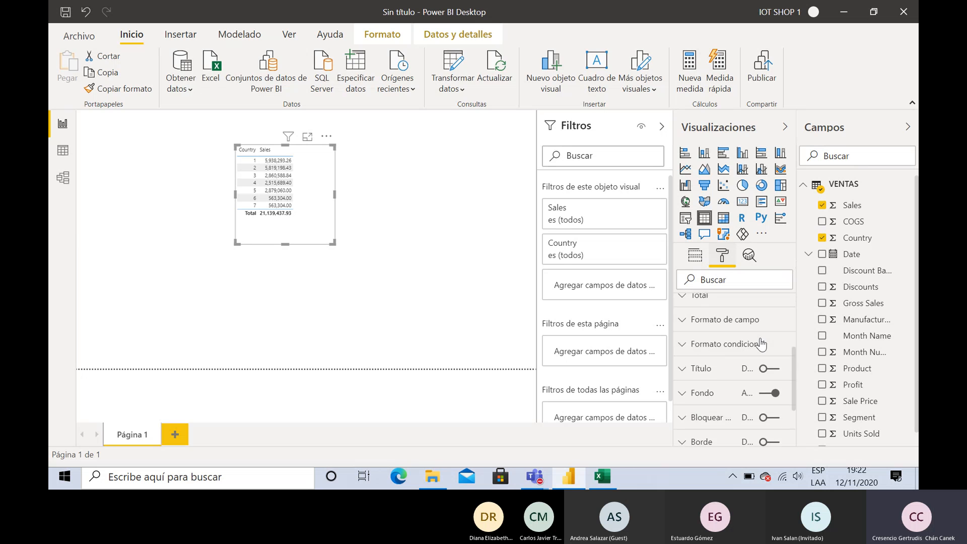
{"action": "scroll", "coordinate": [716, 324], "scroll_direction": "up", "scroll_amount": 3}
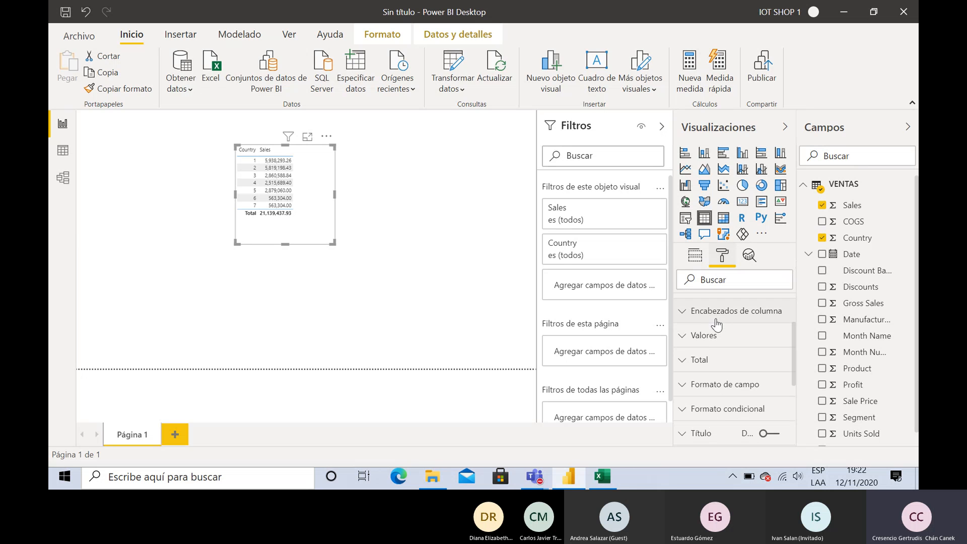
{"action": "left_click", "coordinate": [685, 345]}
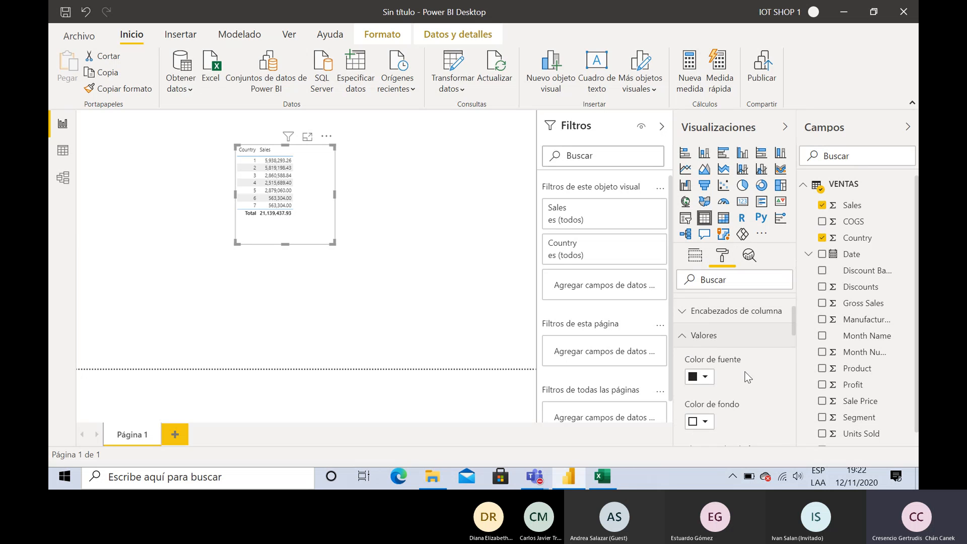
{"action": "scroll", "coordinate": [748, 373], "scroll_direction": "down", "scroll_amount": 2}
{"action": "scroll", "coordinate": [748, 370], "scroll_direction": "down", "scroll_amount": 5}
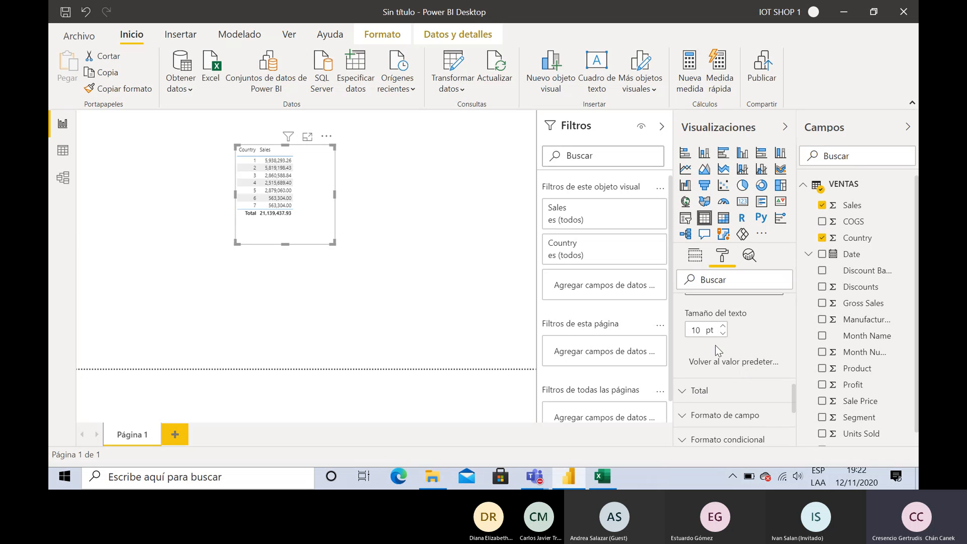
{"action": "left_click", "coordinate": [724, 327]}
{"action": "left_click", "coordinate": [723, 328]}
{"action": "left_click", "coordinate": [723, 328]}
{"action": "left_click", "coordinate": [723, 327]}
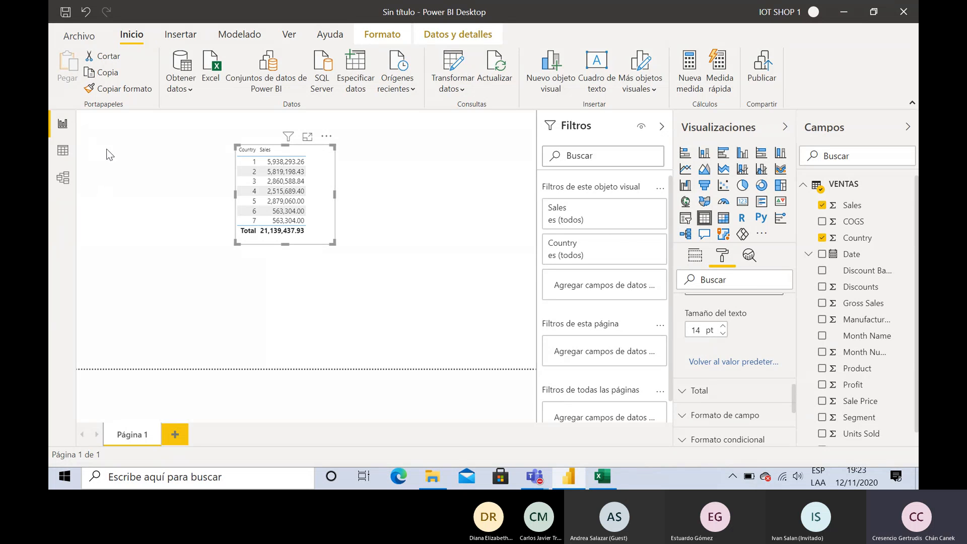
In the model diagram, shift the VENTAS table sideways and load Sheet1 from the pais Excel workbook.
{"action": "left_click", "coordinate": [64, 179]}
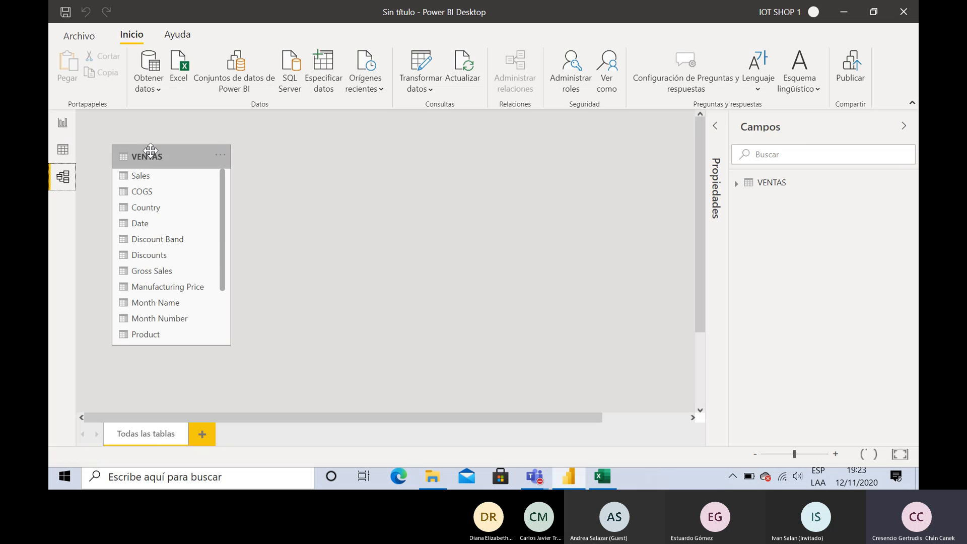
{"action": "left_click_drag", "start_coordinate": [160, 156], "coordinate": [248, 138]}
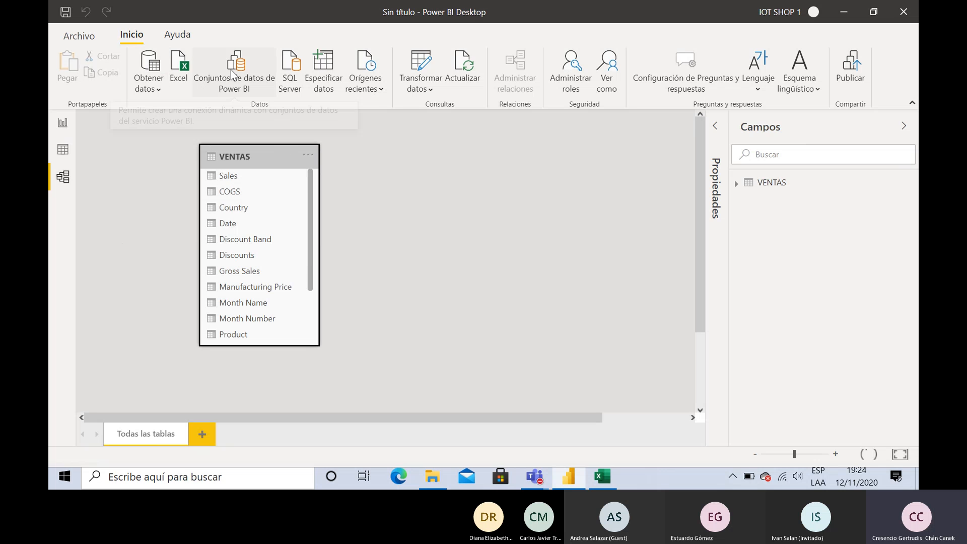
{"action": "left_click", "coordinate": [179, 65]}
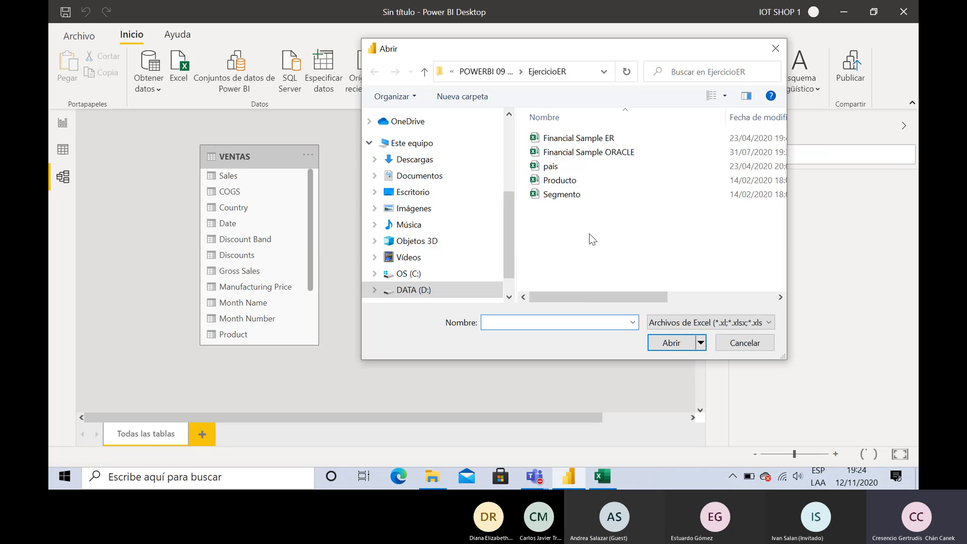
{"action": "left_click", "coordinate": [558, 168]}
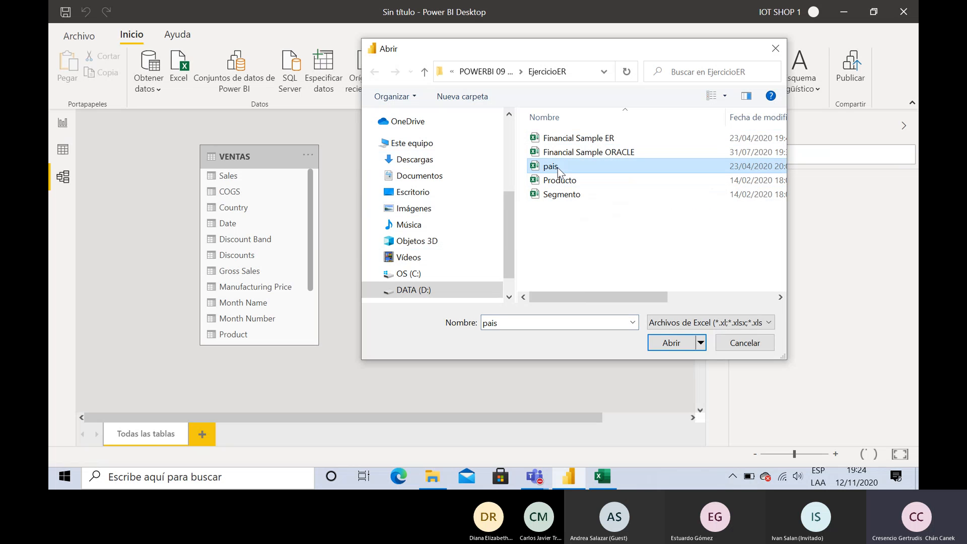
{"action": "left_click", "coordinate": [663, 343]}
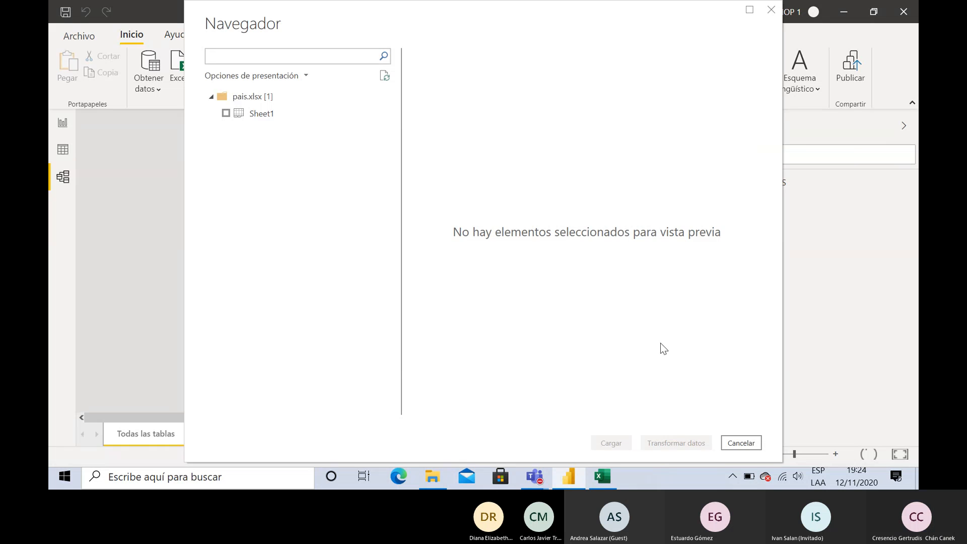
{"action": "left_click", "coordinate": [226, 113]}
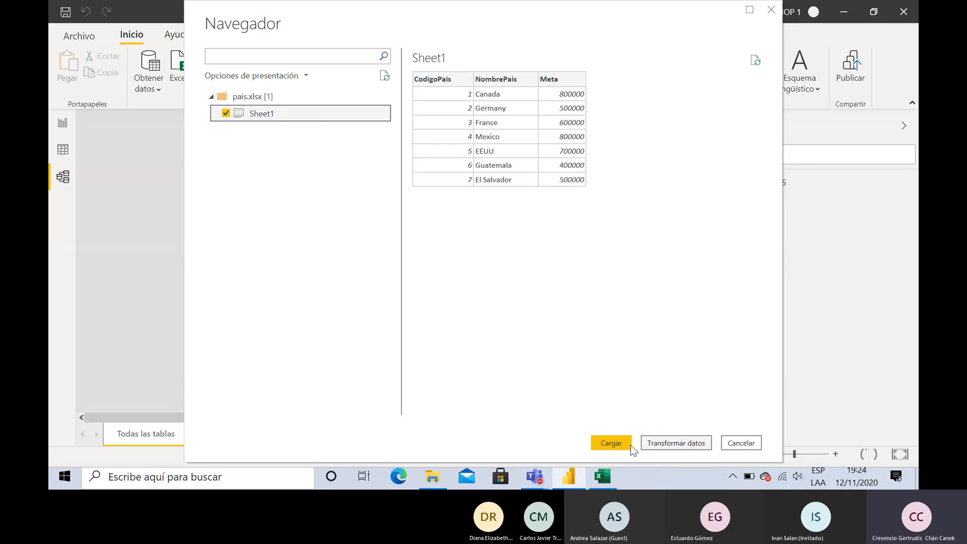
{"action": "left_click", "coordinate": [611, 442]}
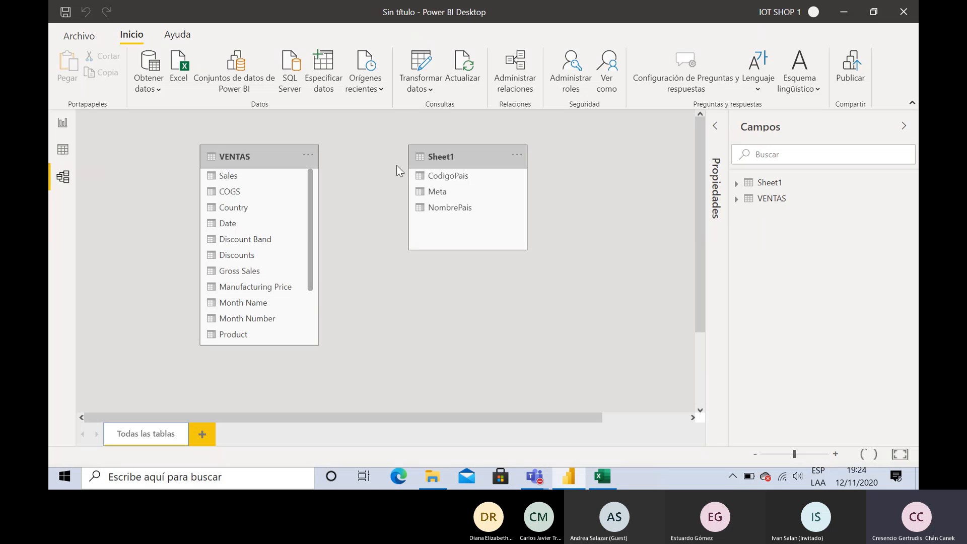
Rename the newly loaded Sheet1 table as PAISES.
{"action": "double_click", "coordinate": [768, 184]}
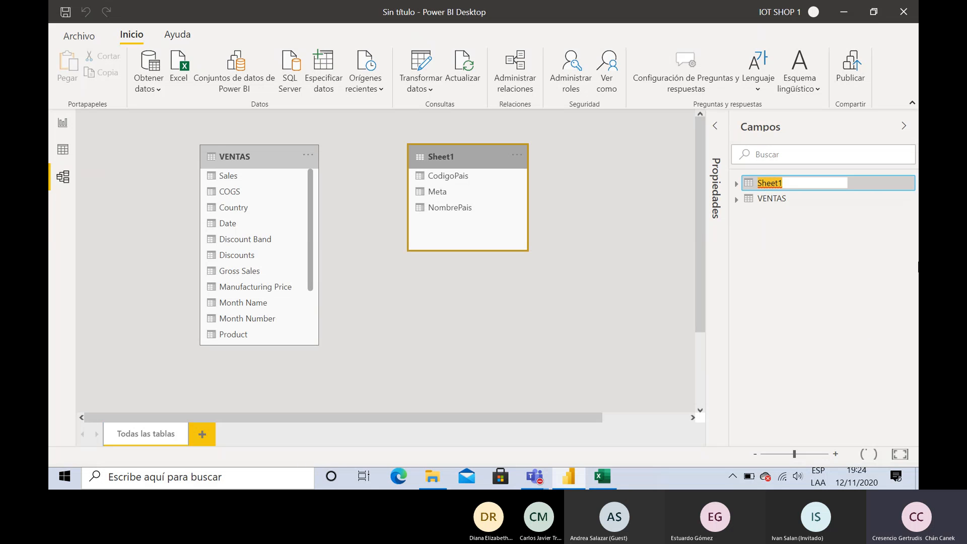
{"action": "type", "text": "PAISES"}
{"action": "key", "text": "Return"}
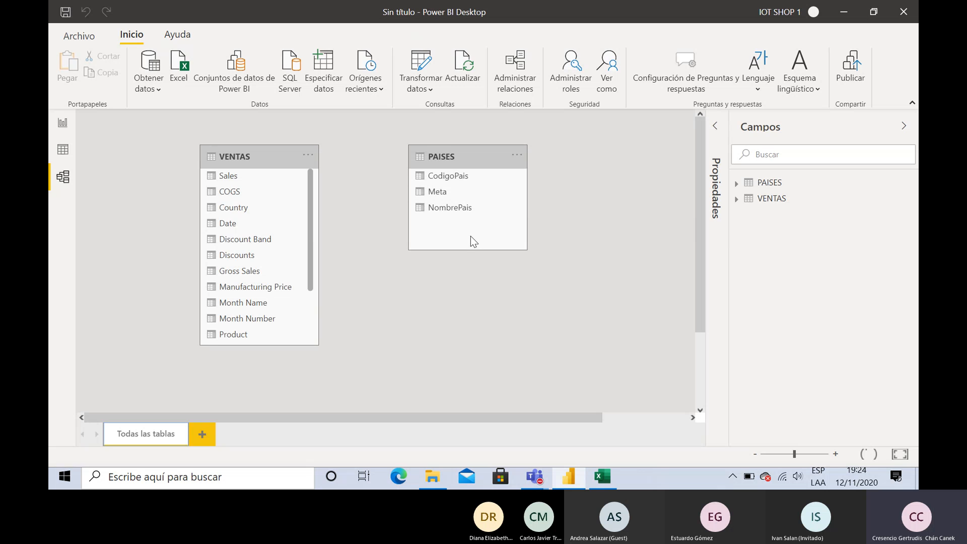
Shorten the PAISES table box to fit its three fields and space it farther apart from VENTAS in the diagram.
{"action": "left_click_drag", "start_coordinate": [472, 249], "coordinate": [472, 221]}
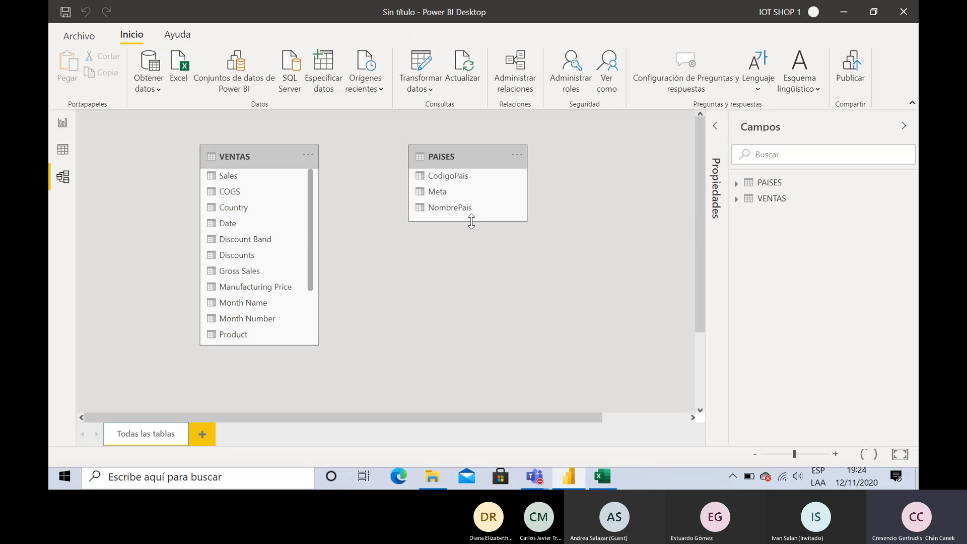
{"action": "left_click_drag", "start_coordinate": [473, 153], "coordinate": [441, 147]}
{"action": "mouse_move", "coordinate": [257, 145]}
{"action": "left_mouse_down"}
{"action": "mouse_move", "coordinate": [177, 145]}
{"action": "mouse_move", "coordinate": [283, 146]}
{"action": "mouse_move", "coordinate": [254, 146]}
{"action": "left_mouse_up"}
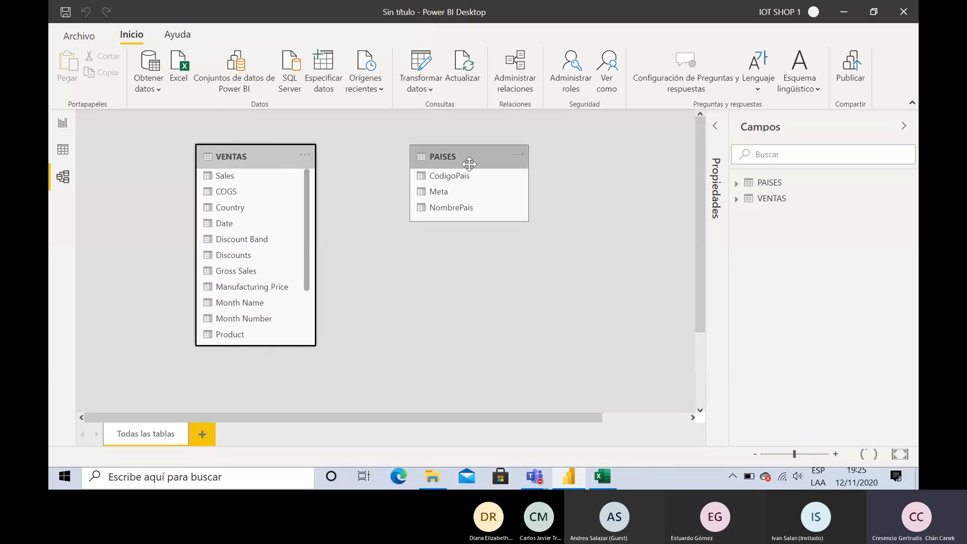
{"action": "left_click_drag", "start_coordinate": [465, 158], "coordinate": [489, 155]}
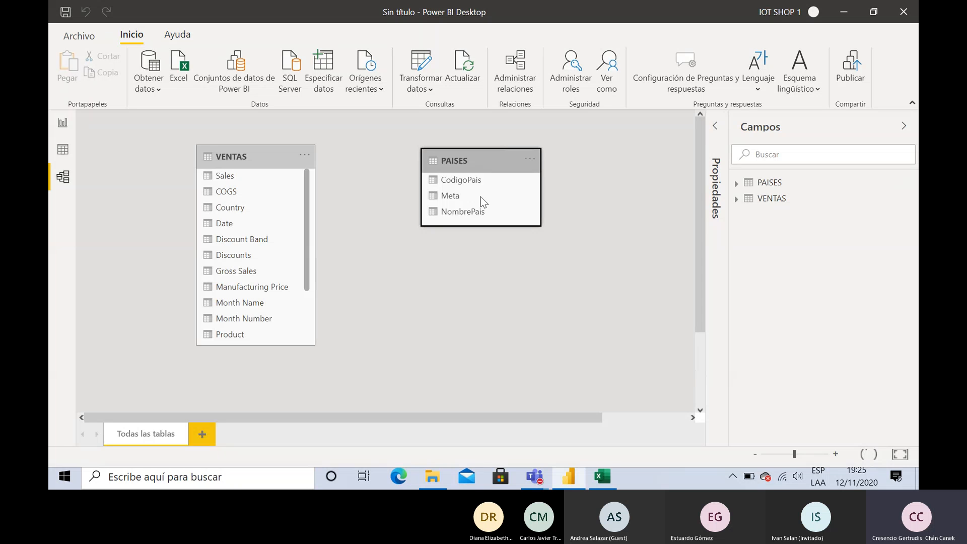
{"action": "left_click", "coordinate": [477, 272]}
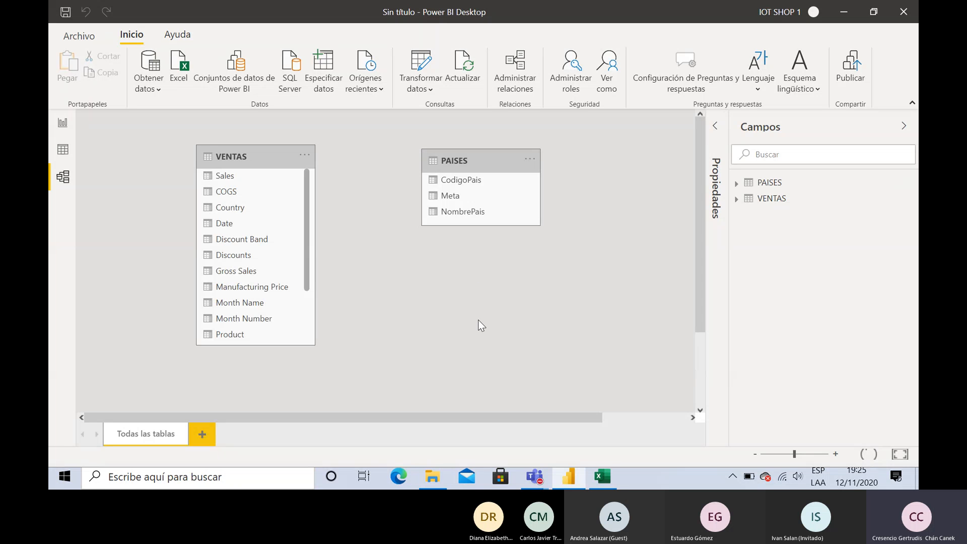
Load Sheet1 from the Producto Excel workbook into the model.
{"action": "left_click", "coordinate": [179, 68]}
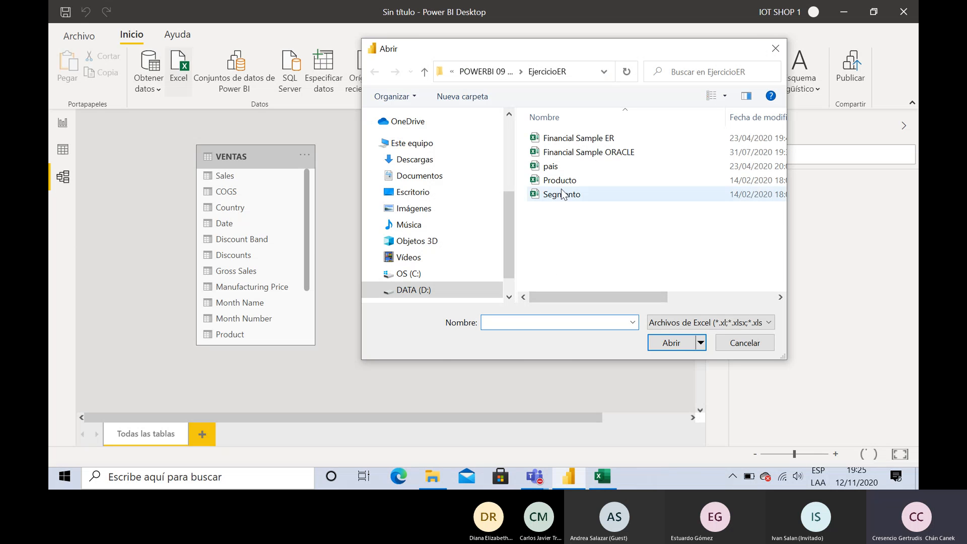
{"action": "left_click", "coordinate": [561, 181]}
{"action": "left_click", "coordinate": [661, 341]}
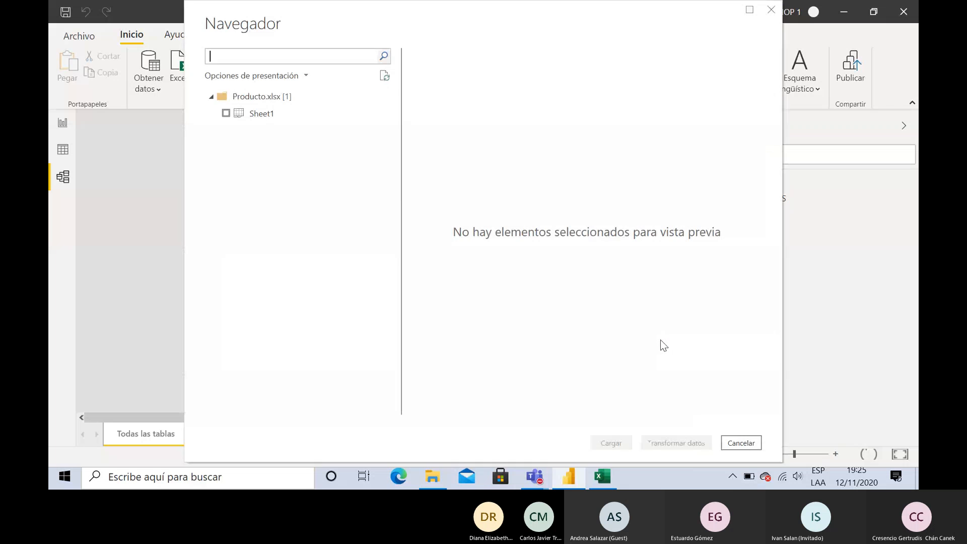
{"action": "left_click", "coordinate": [225, 113]}
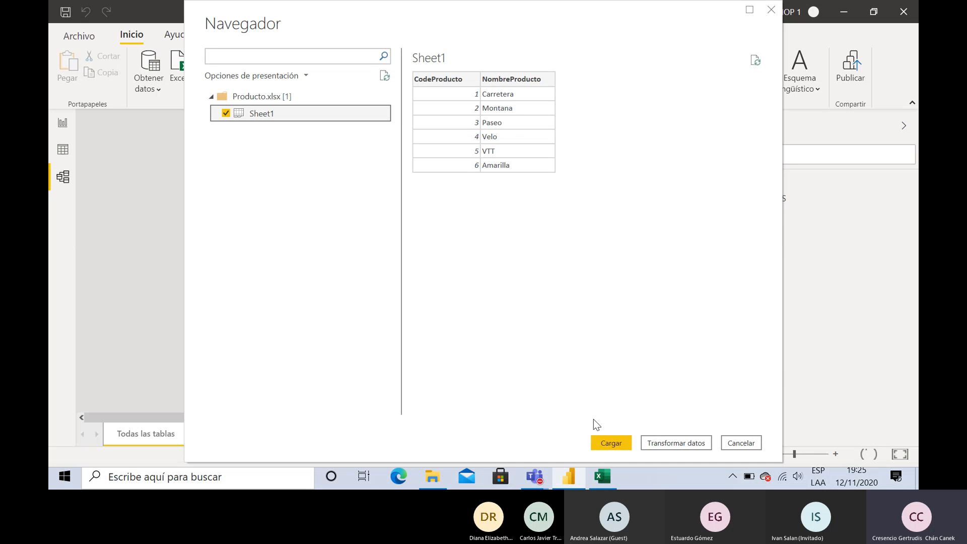
{"action": "left_click", "coordinate": [606, 444]}
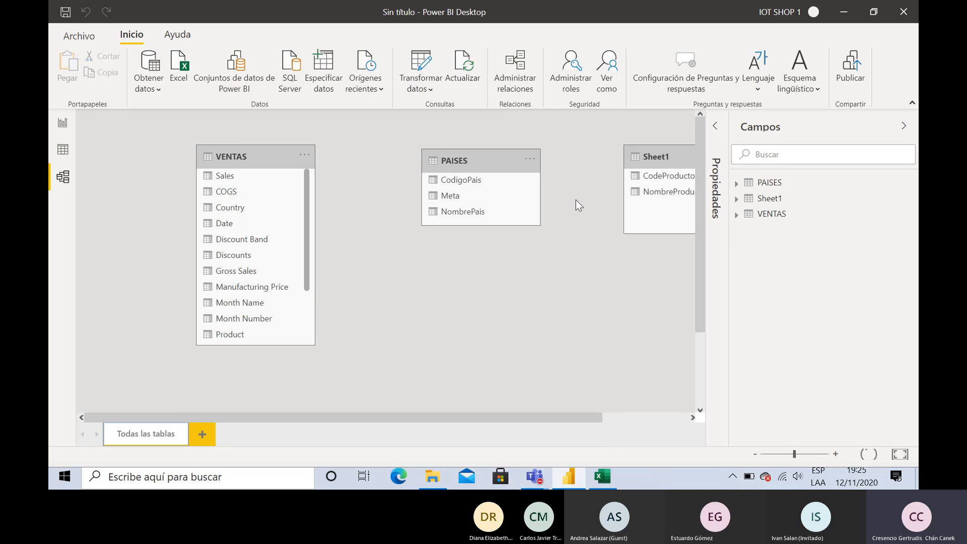
Place the new Sheet1 table directly below PAISES in the diagram and rename it as PRODUCTOS.
{"action": "left_click_drag", "start_coordinate": [676, 152], "coordinate": [457, 275]}
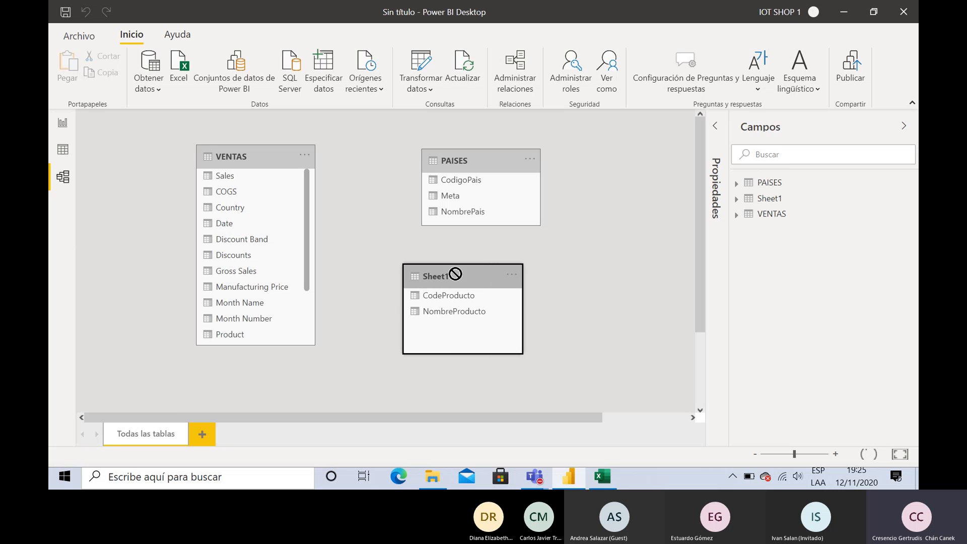
{"action": "double_click", "coordinate": [786, 202]}
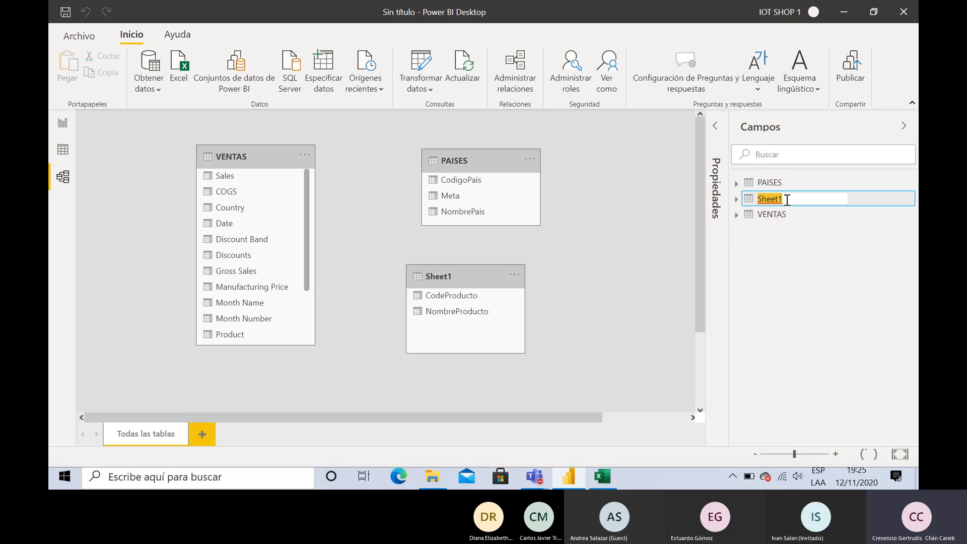
{"action": "type", "text": "PRODUCTOS"}
{"action": "key", "text": "Return"}
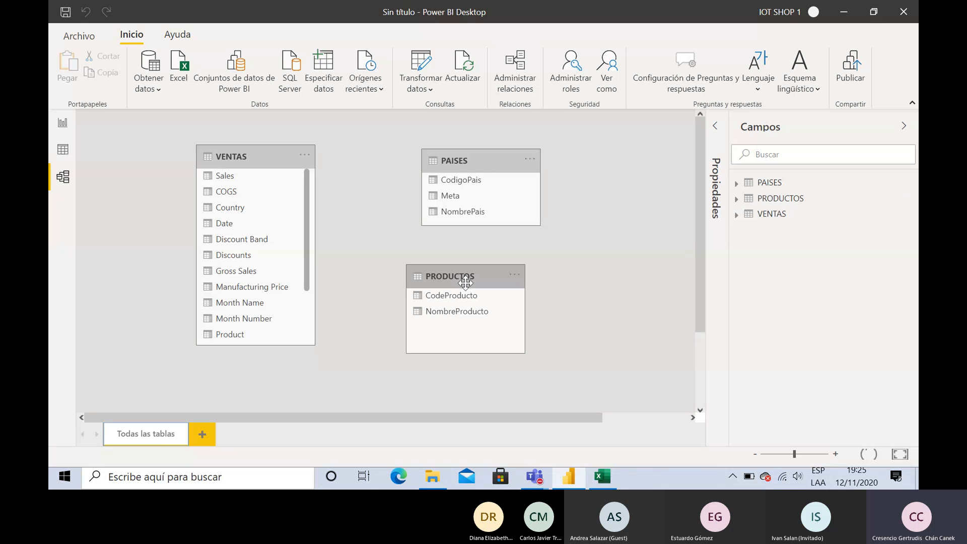
{"action": "left_click_drag", "start_coordinate": [465, 280], "coordinate": [479, 263]}
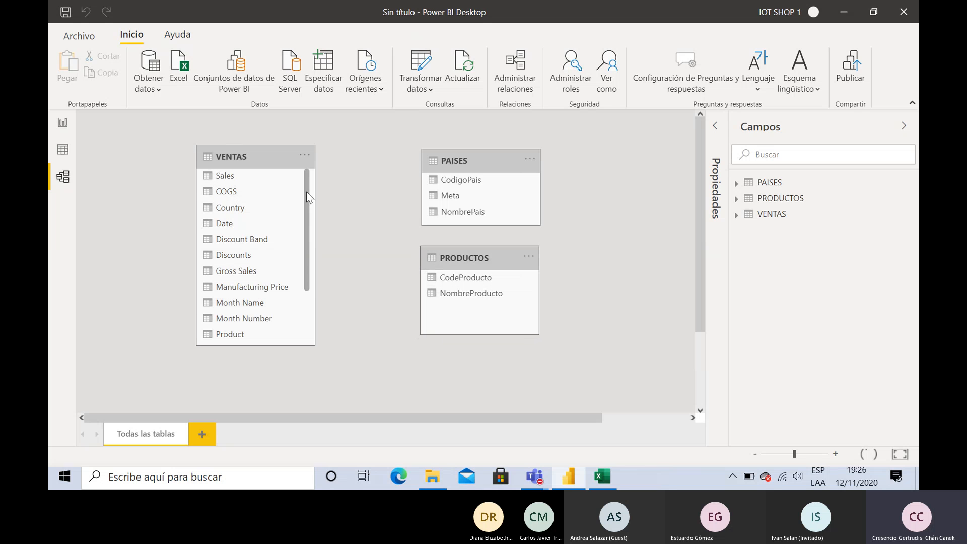
{"action": "mouse_move", "coordinate": [306, 192]}
{"action": "left_mouse_down"}
{"action": "mouse_move", "coordinate": [302, 258]}
{"action": "mouse_move", "coordinate": [313, 180]}
{"action": "left_mouse_up"}
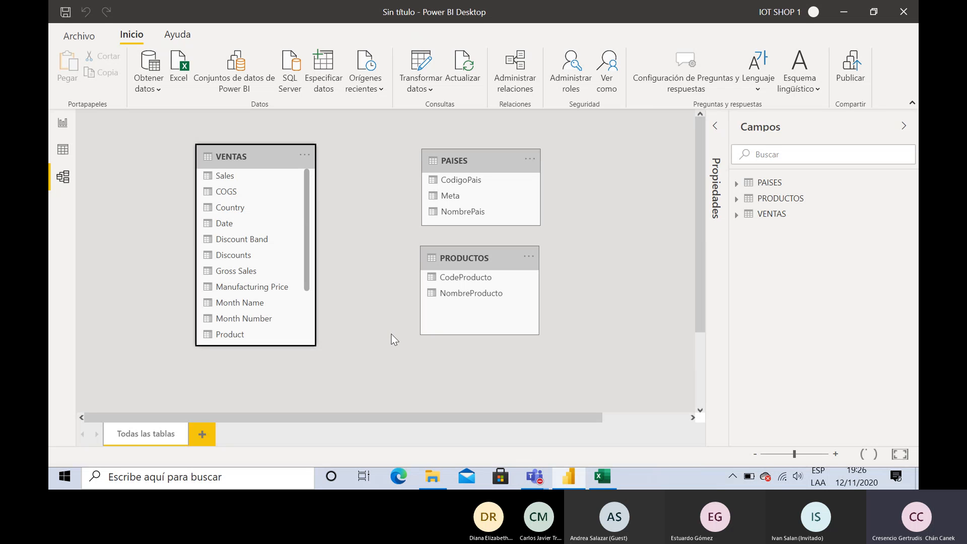
{"action": "left_click", "coordinate": [362, 182]}
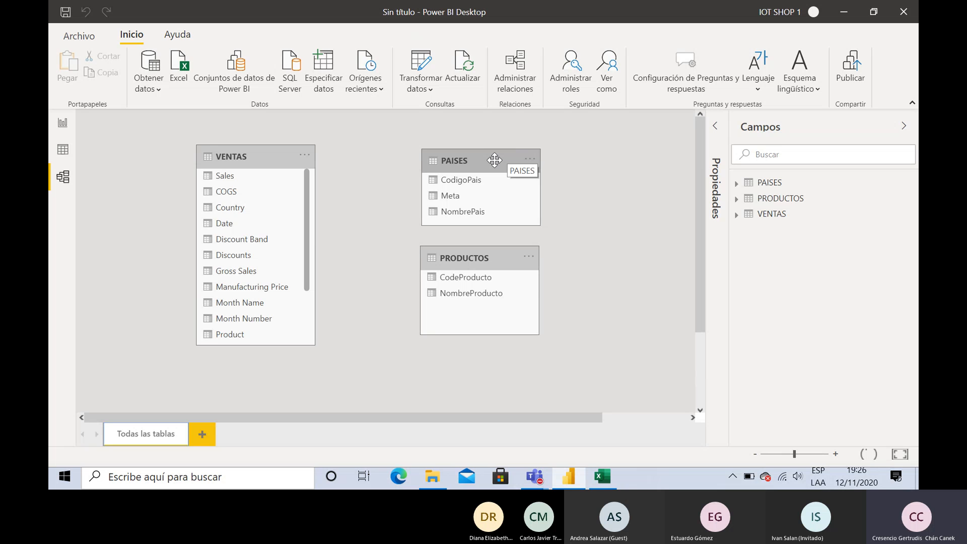
{"action": "left_click", "coordinate": [473, 260]}
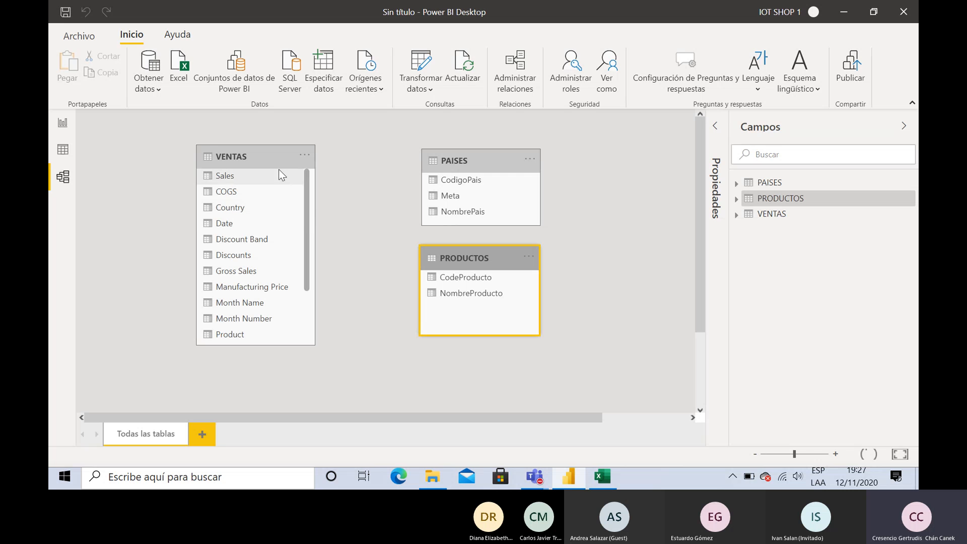
Lengthen the VENTAS table box to show more fields and relate CodigoPais in PAISES to Country in VENTAS.
{"action": "left_click_drag", "start_coordinate": [274, 156], "coordinate": [272, 138]}
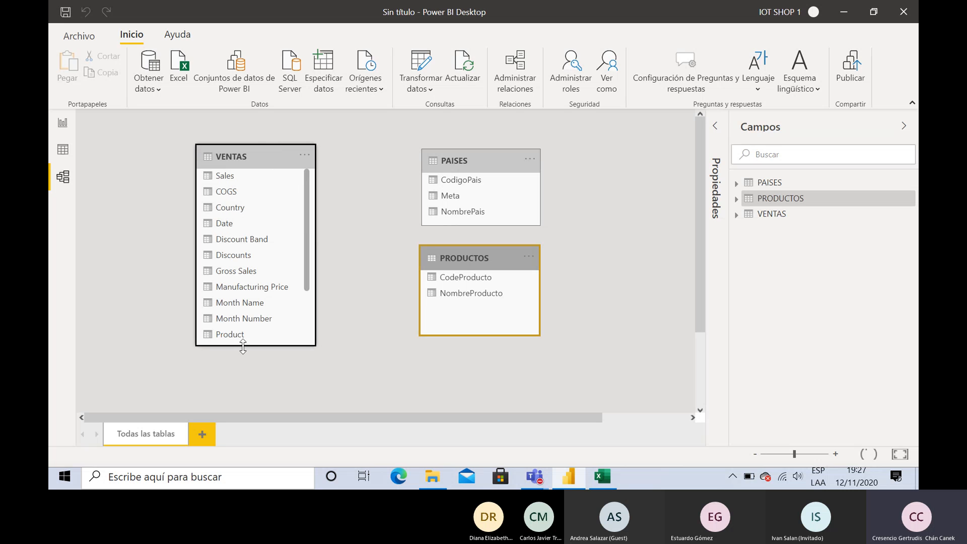
{"action": "left_click_drag", "start_coordinate": [244, 352], "coordinate": [243, 401]}
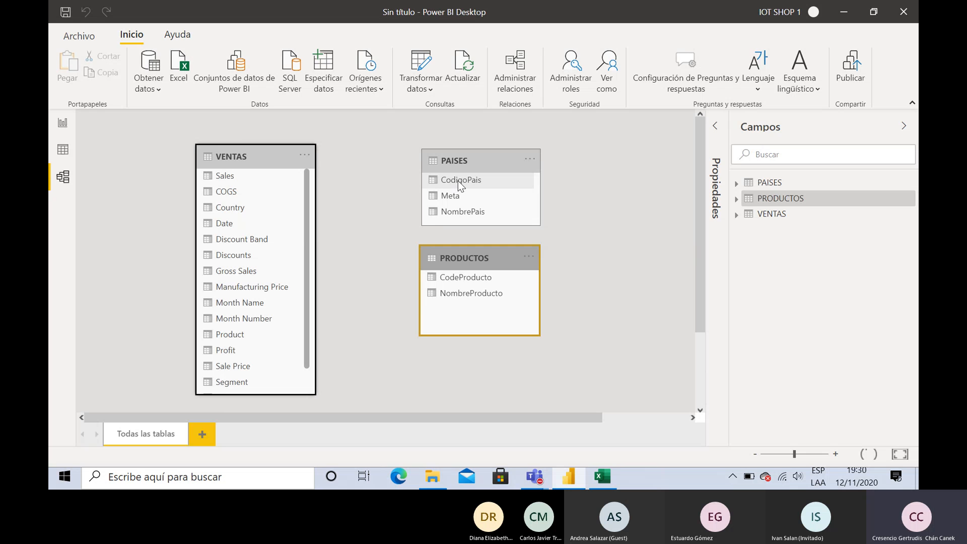
{"action": "left_click_drag", "start_coordinate": [454, 181], "coordinate": [220, 212]}
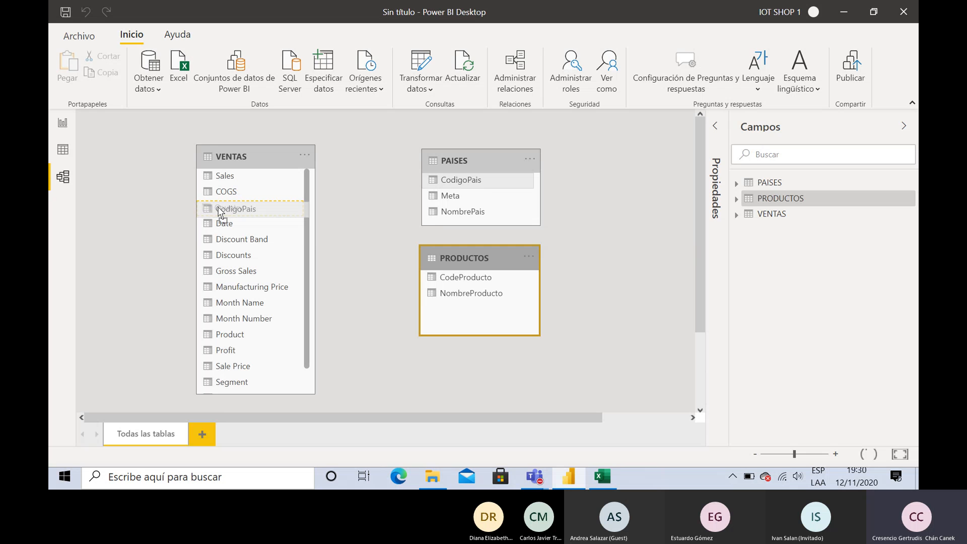
{"action": "left_click_drag", "start_coordinate": [220, 212], "coordinate": [219, 211]}
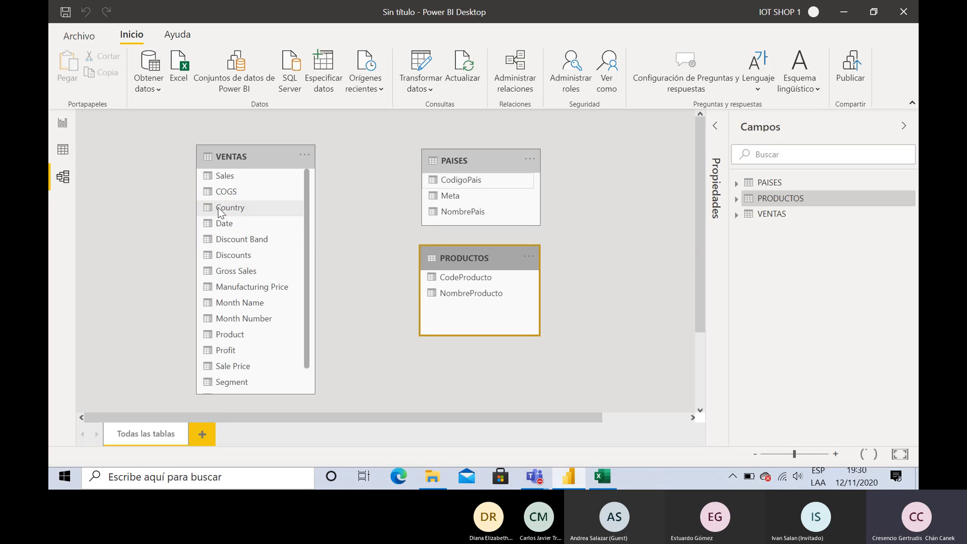
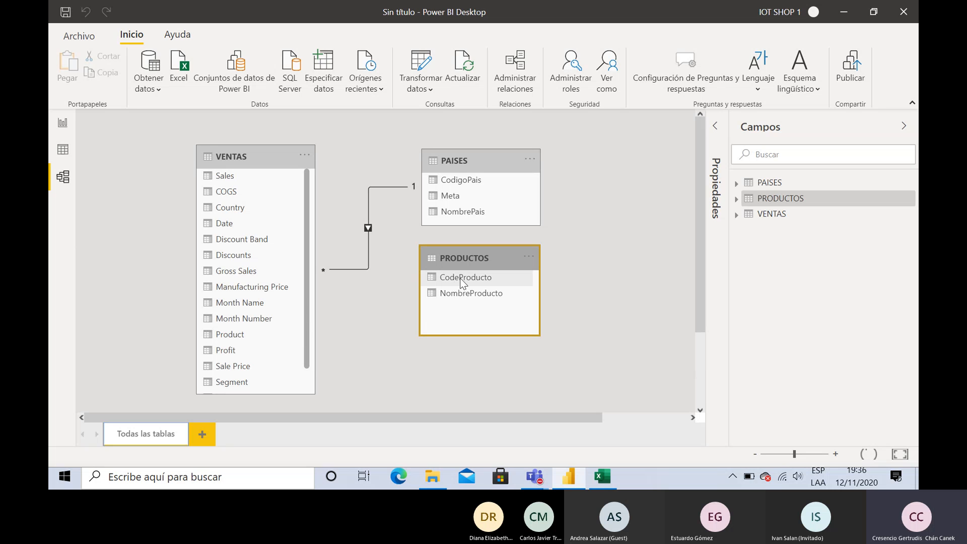
Relate CodeProducto in PRODUCTOS to Product in VENTAS and move the PRODUCTOS box slightly farther below PAISES in the diagram.
{"action": "left_click_drag", "start_coordinate": [462, 282], "coordinate": [221, 335]}
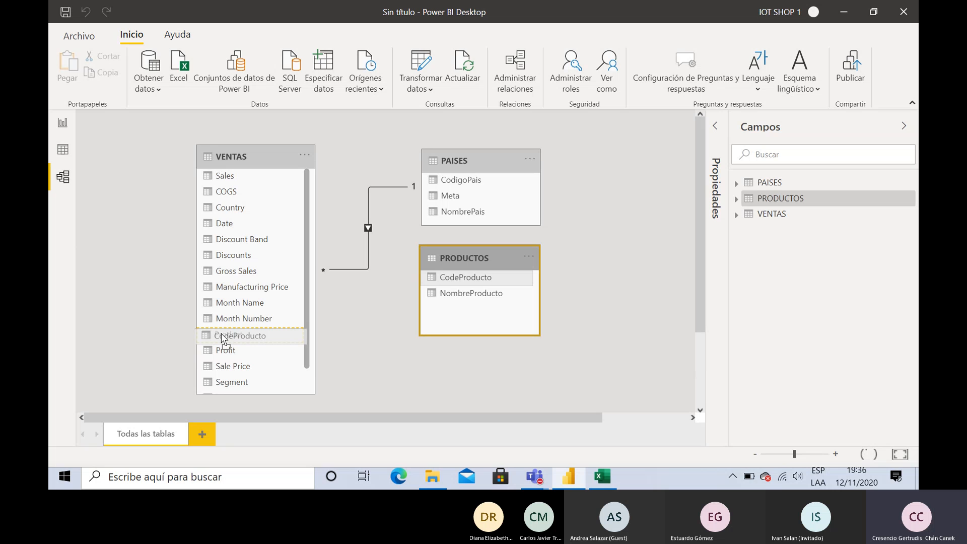
{"action": "left_click_drag", "start_coordinate": [222, 335], "coordinate": [221, 334]}
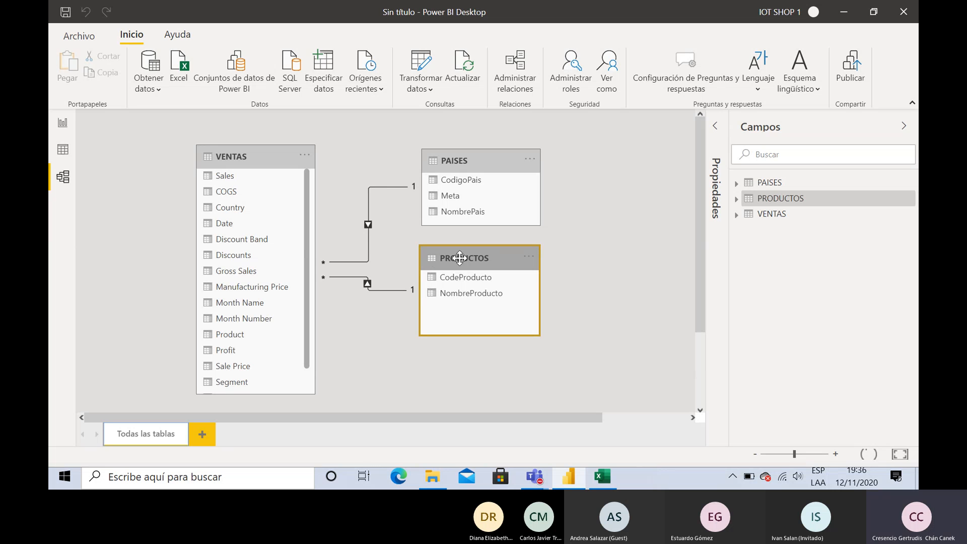
{"action": "left_click_drag", "start_coordinate": [456, 258], "coordinate": [456, 276]}
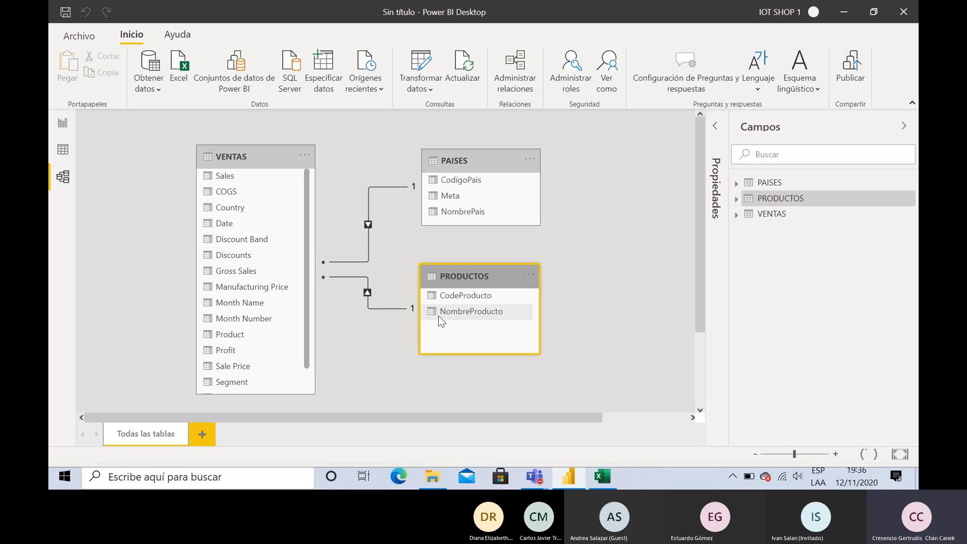
{"action": "left_click", "coordinate": [382, 309]}
{"action": "left_click", "coordinate": [370, 329]}
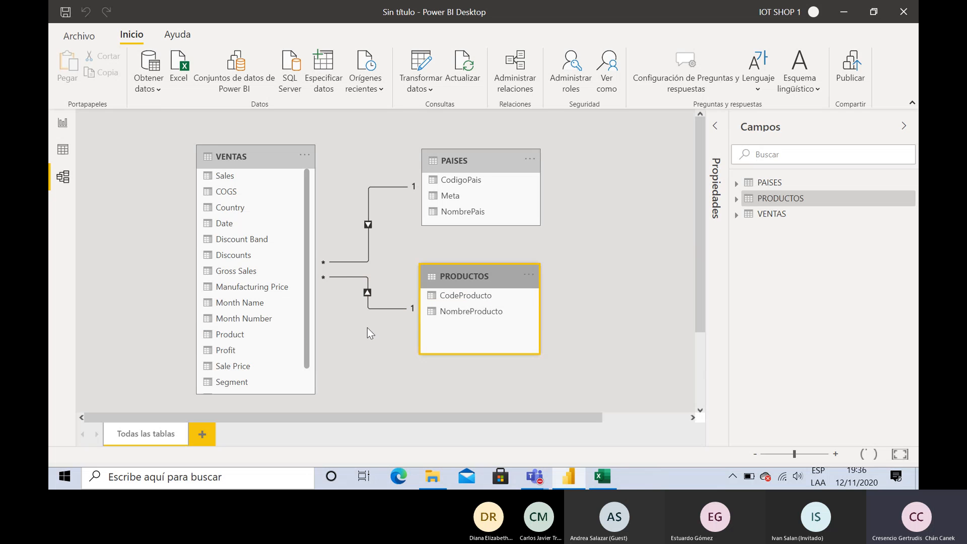
{"action": "left_click", "coordinate": [376, 308]}
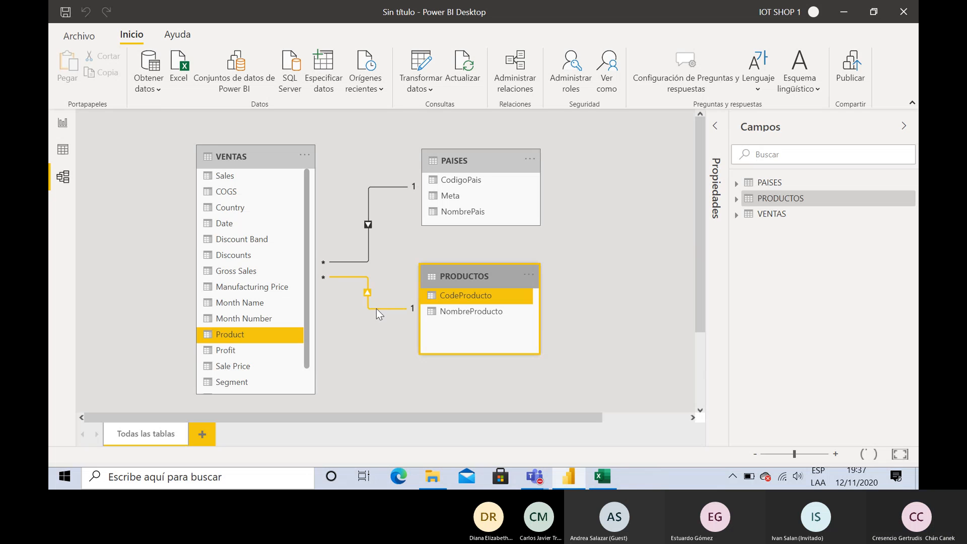
{"action": "left_click", "coordinate": [576, 220]}
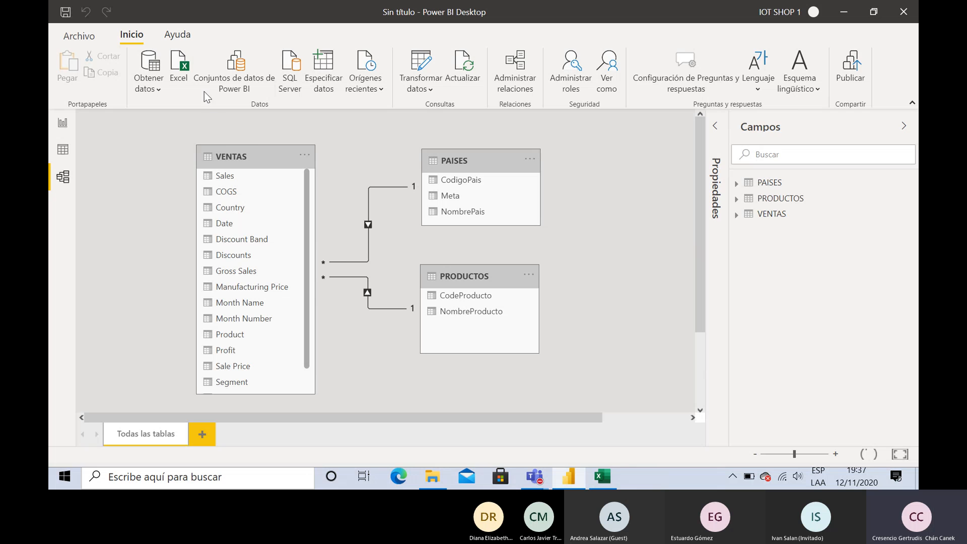
Load Sheet1 from the Segmento Excel workbook into the model.
{"action": "left_click", "coordinate": [179, 59]}
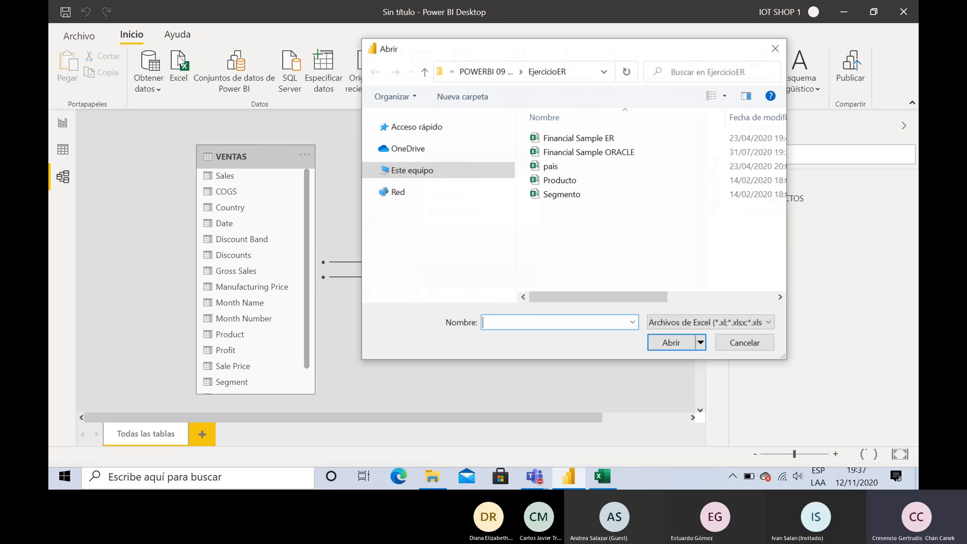
{"action": "double_click", "coordinate": [554, 194]}
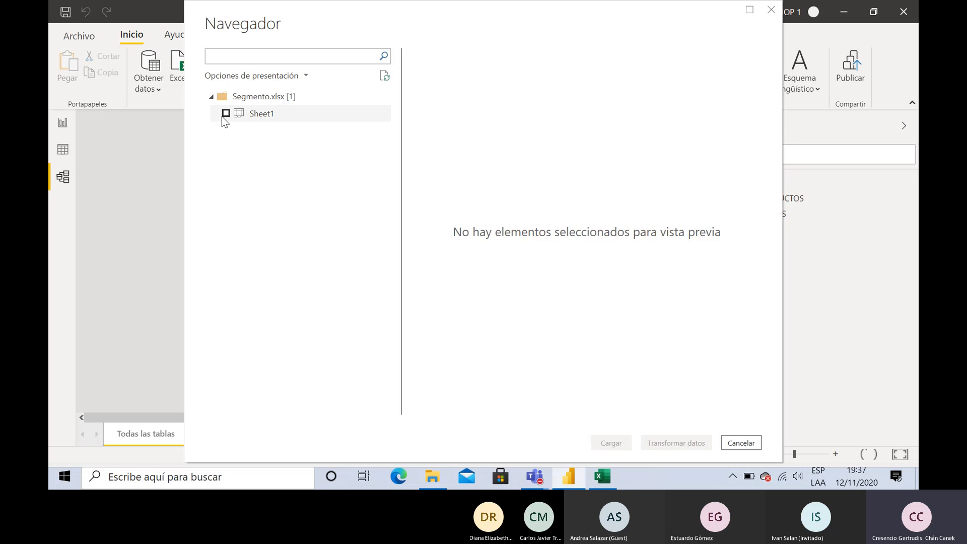
{"action": "left_click", "coordinate": [225, 114]}
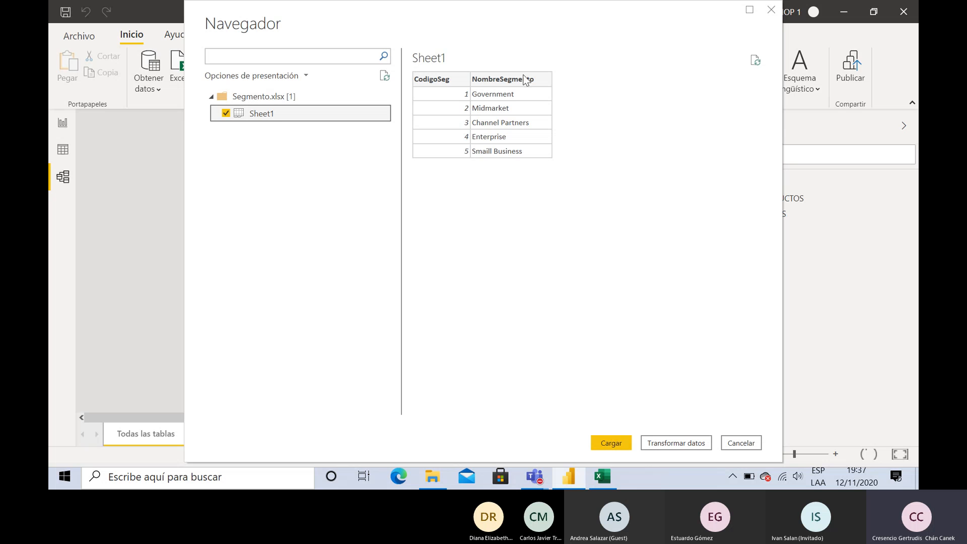
{"action": "left_click", "coordinate": [606, 444]}
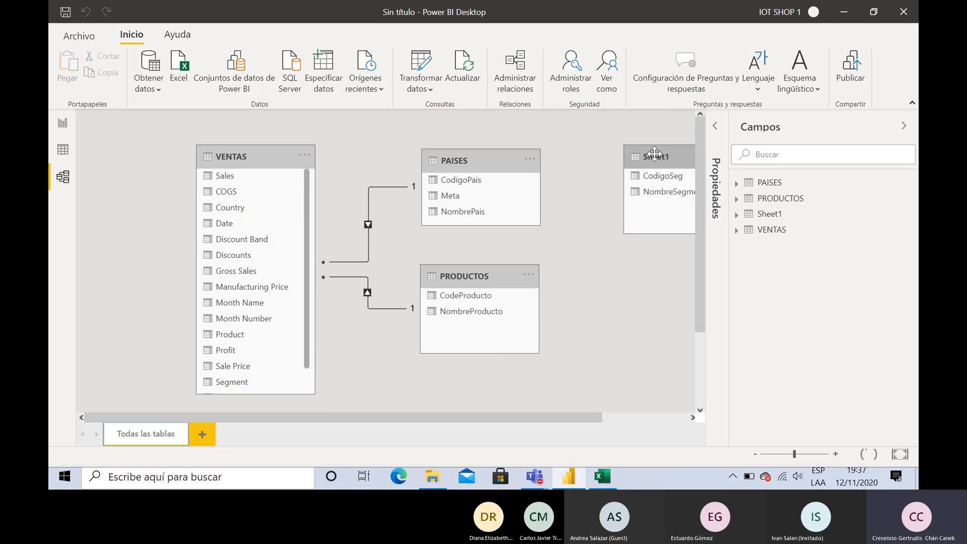
Place the new Sheet1 table beside PAISES and PRODUCTOS in the diagram and rename it as SEGMENTOS.
{"action": "left_click_drag", "start_coordinate": [655, 153], "coordinate": [602, 233]}
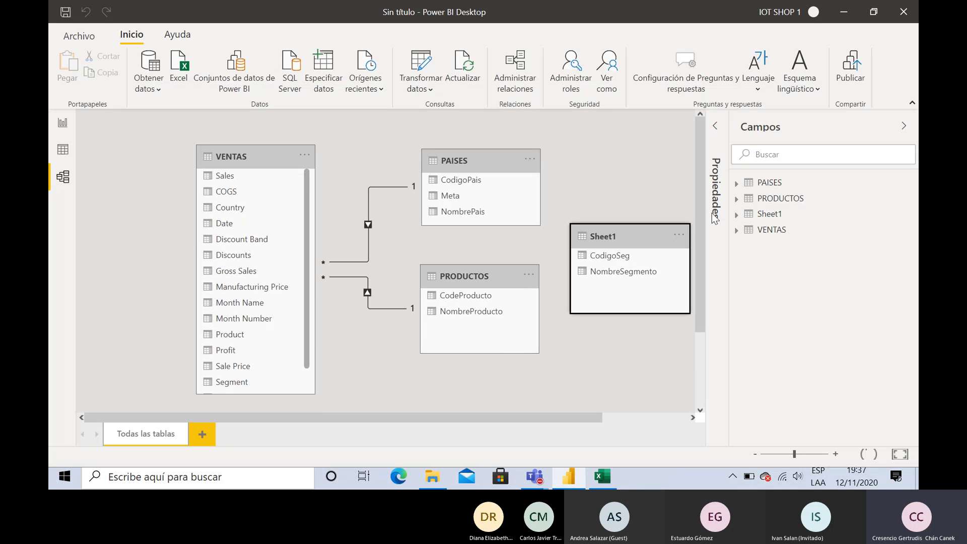
{"action": "double_click", "coordinate": [774, 216]}
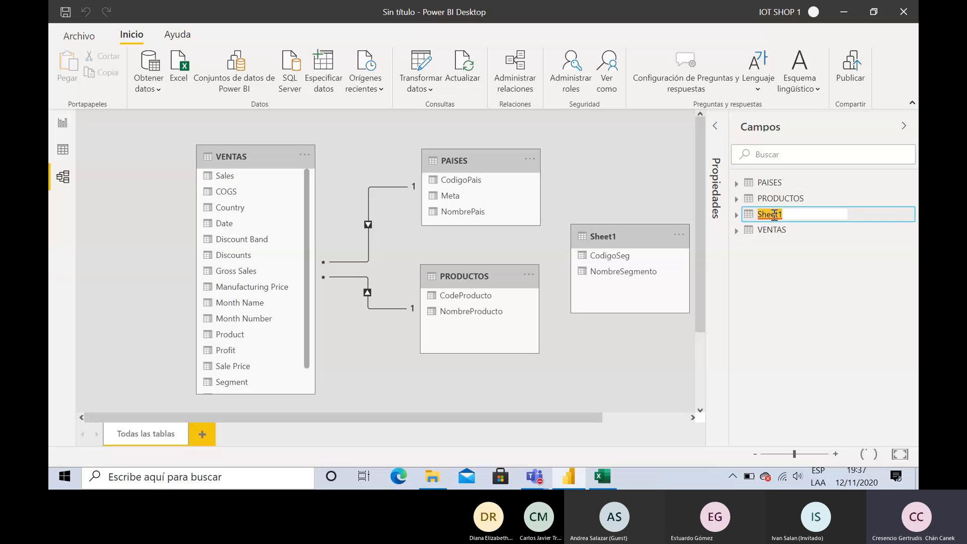
{"action": "type", "text": "SEGMENTOS"}
{"action": "key", "text": "Return"}
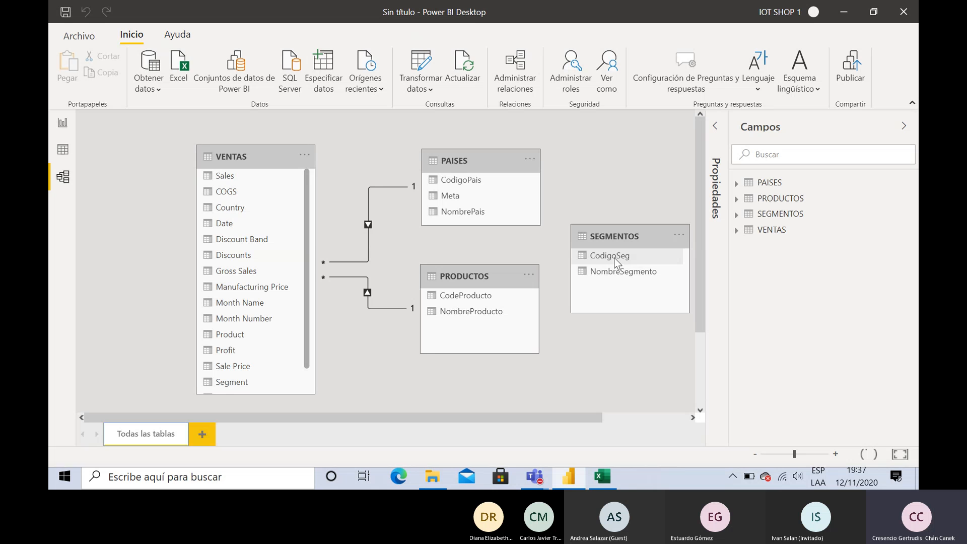
Check the Segment column in the VENTAS data and relate CodigoSeg in SEGMENTOS to Segment in VENTAS.
{"action": "scroll", "coordinate": [242, 323], "scroll_direction": "down", "scroll_amount": 1}
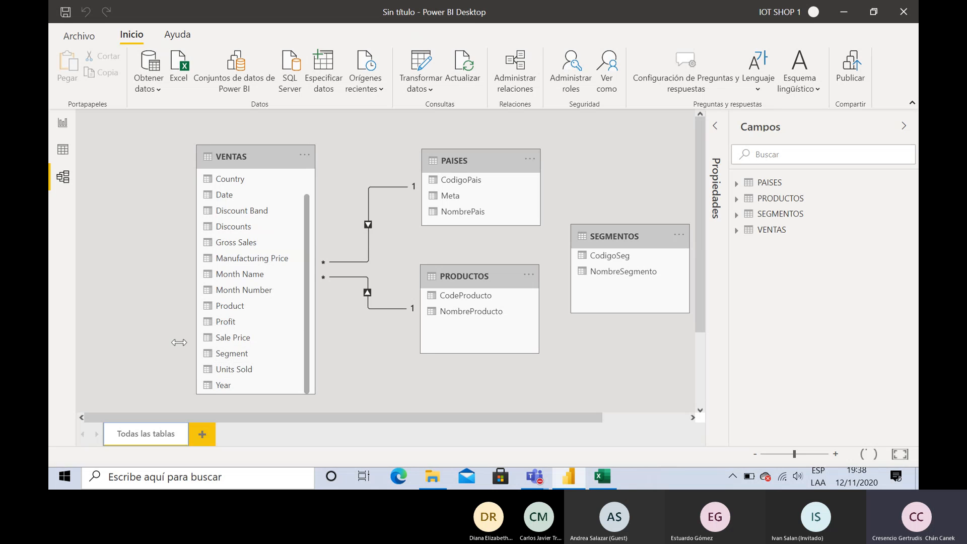
{"action": "left_click", "coordinate": [65, 148]}
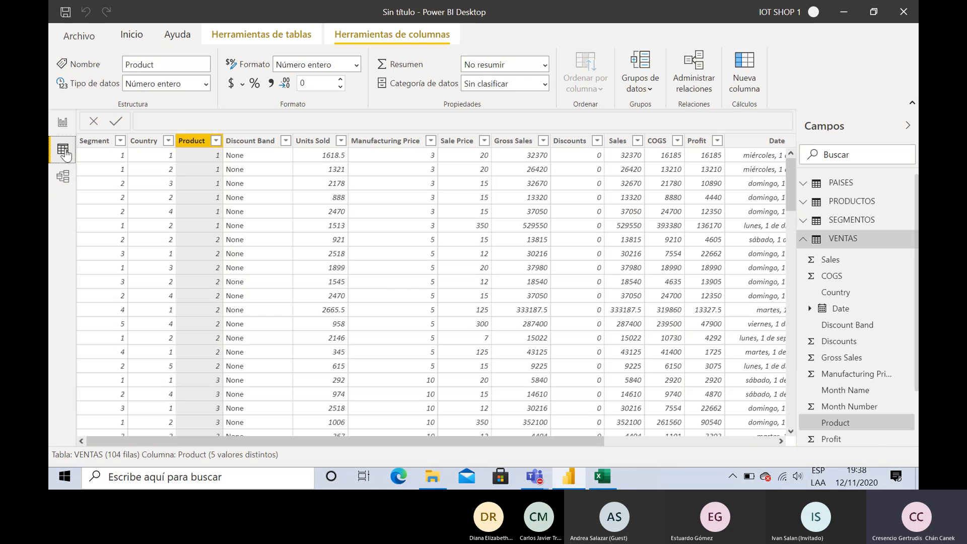
{"action": "left_click", "coordinate": [94, 142]}
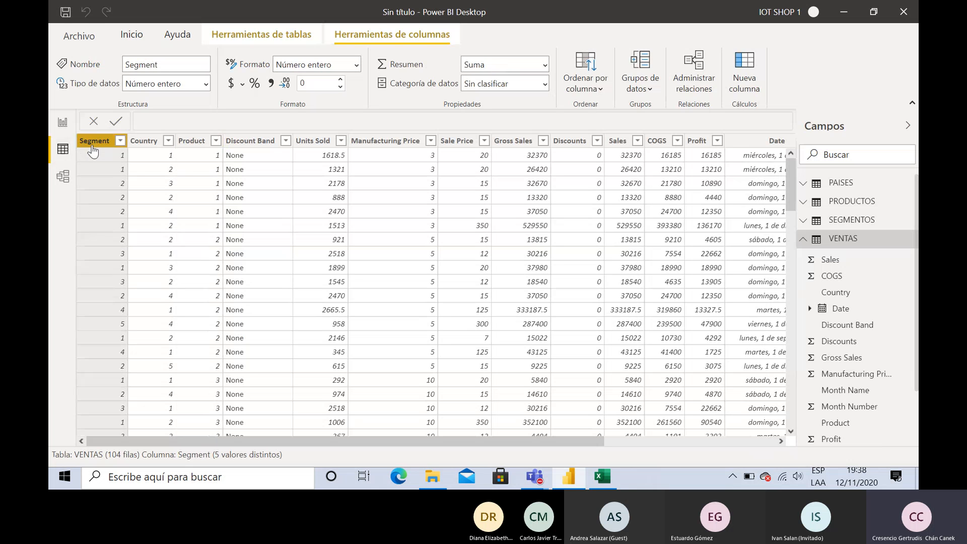
{"action": "left_click", "coordinate": [89, 352]}
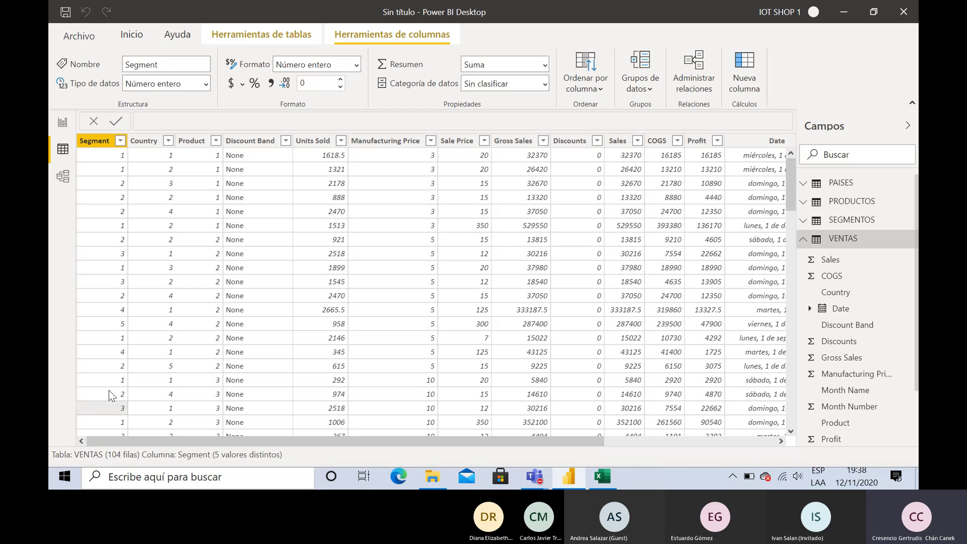
{"action": "left_click", "coordinate": [62, 176]}
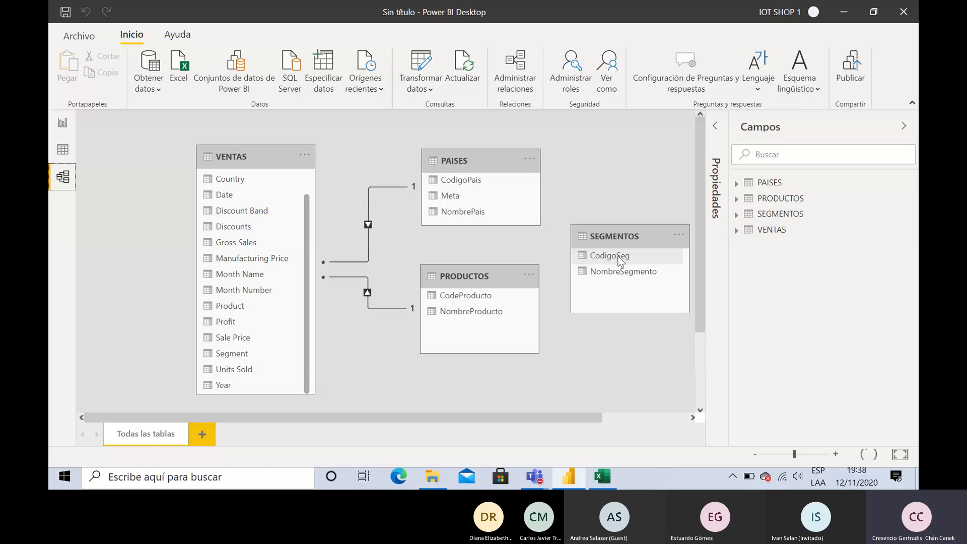
{"action": "left_click_drag", "start_coordinate": [620, 259], "coordinate": [229, 352]}
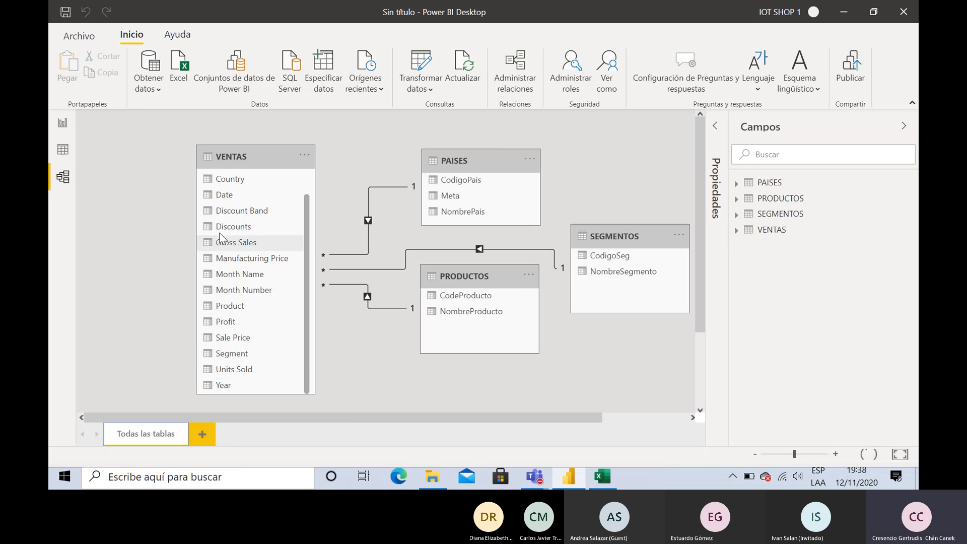
{"action": "left_click_drag", "start_coordinate": [355, 417], "coordinate": [394, 416]}
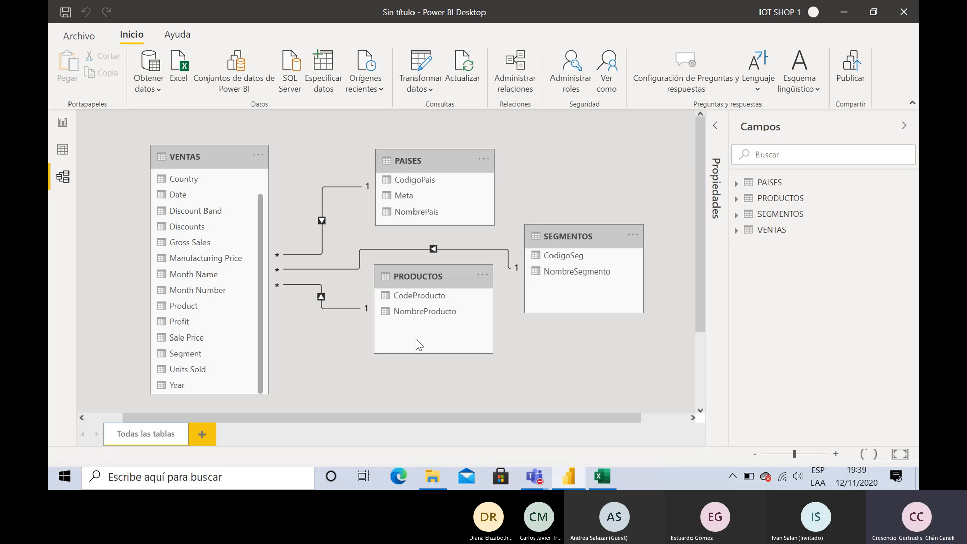
Return to the report page and reposition the Country and Sales table visual on the canvas.
{"action": "left_click", "coordinate": [62, 126]}
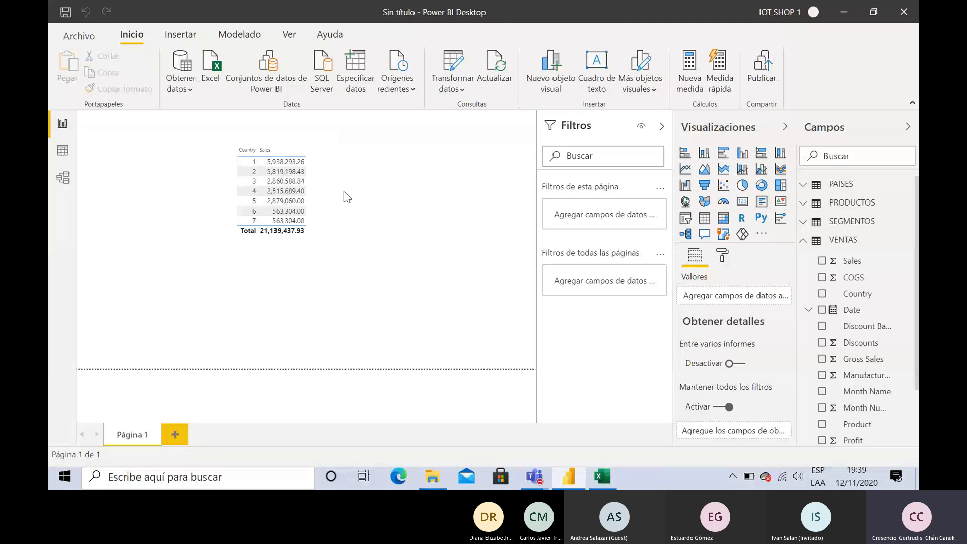
{"action": "left_click_drag", "start_coordinate": [333, 204], "coordinate": [442, 211]}
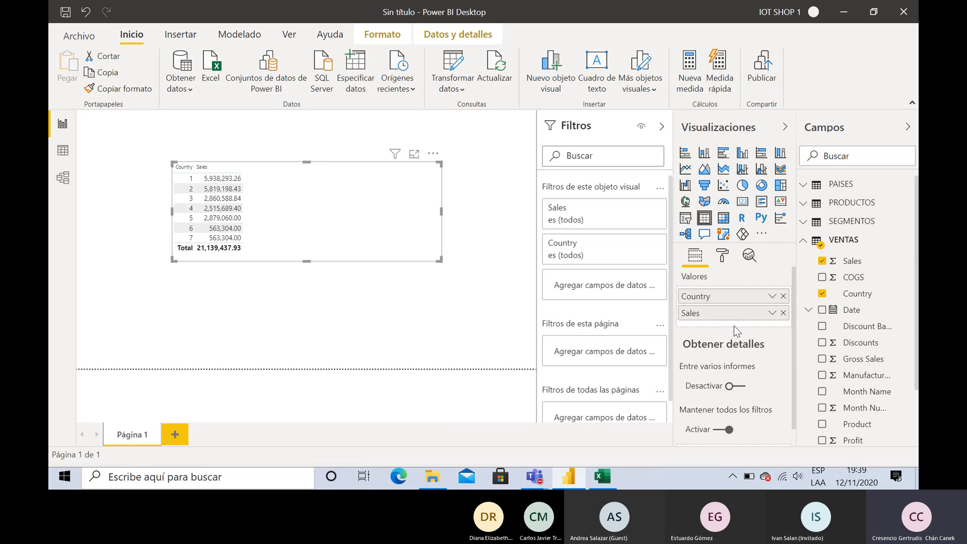
{"action": "mouse_move", "coordinate": [739, 348]}
{"action": "scroll", "coordinate": [855, 385], "scroll_direction": "down", "scroll_amount": 2}
{"action": "scroll", "coordinate": [855, 385], "scroll_direction": "up", "scroll_amount": 2}
Examine the fields available in the PAISES, VENTAS, SEGMENTOS and PRODUCTOS tables for use in the report.
{"action": "left_click", "coordinate": [806, 241]}
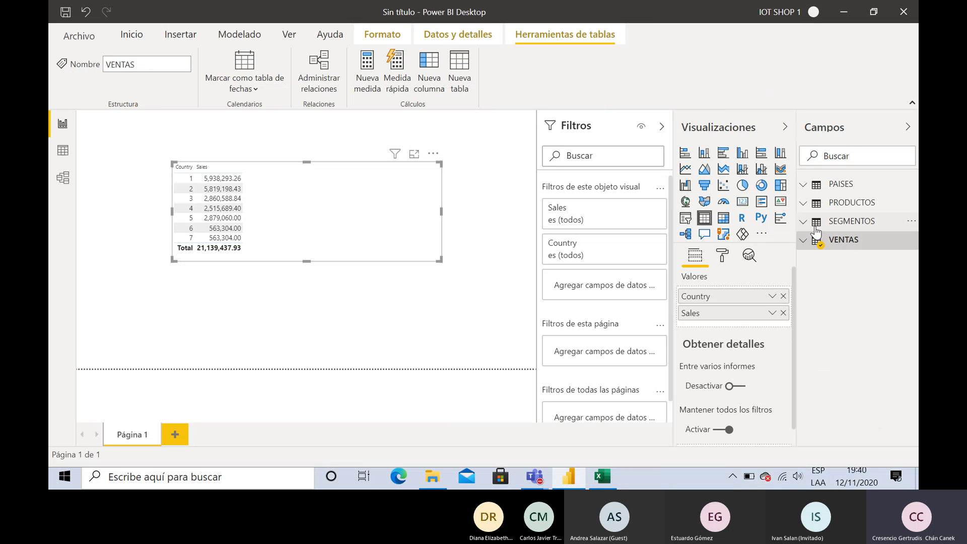
{"action": "left_click", "coordinate": [802, 187]}
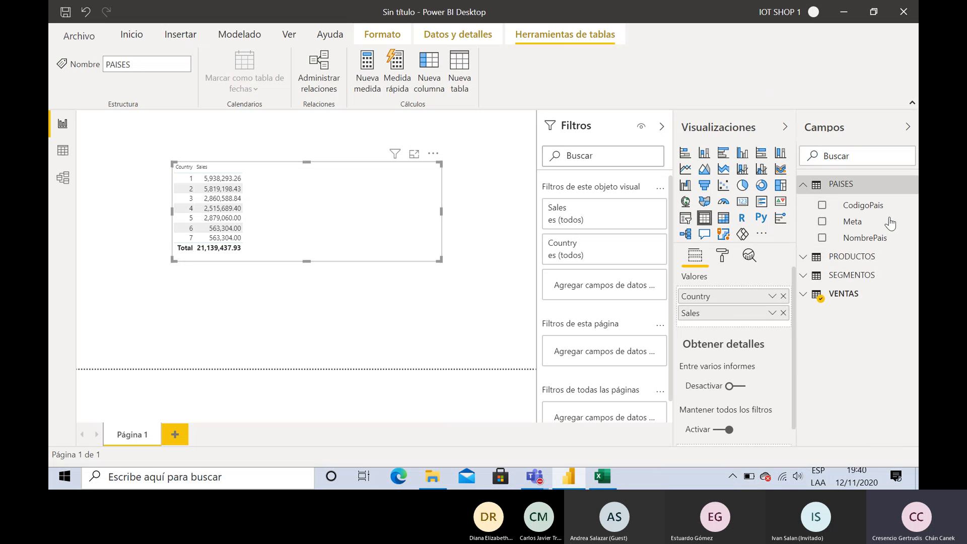
{"action": "left_click", "coordinate": [806, 188]}
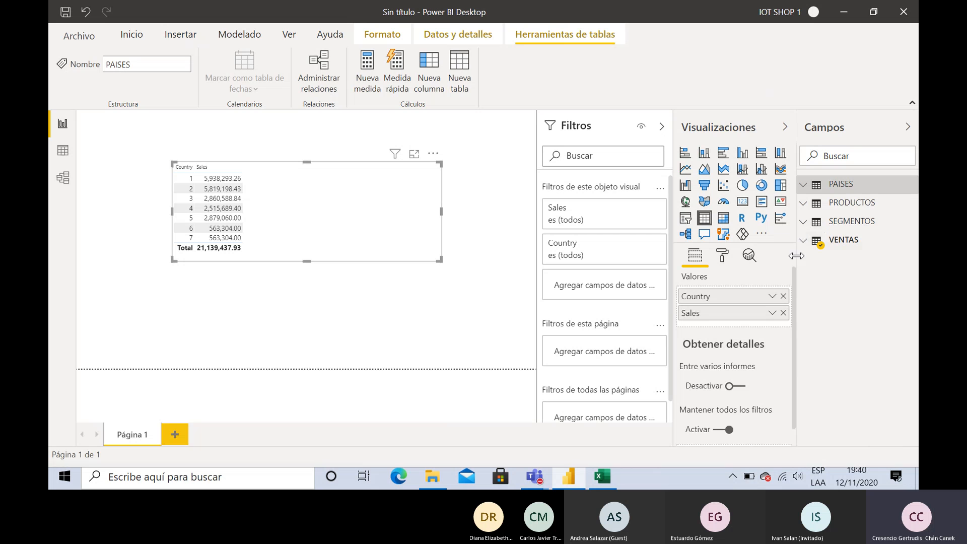
{"action": "left_click", "coordinate": [803, 241]}
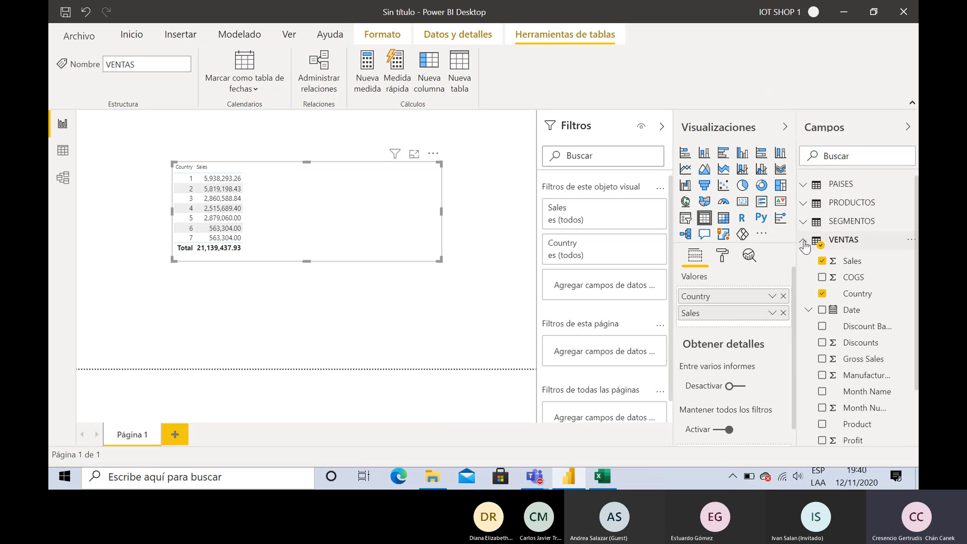
{"action": "left_click", "coordinate": [803, 244]}
{"action": "left_click", "coordinate": [803, 223]}
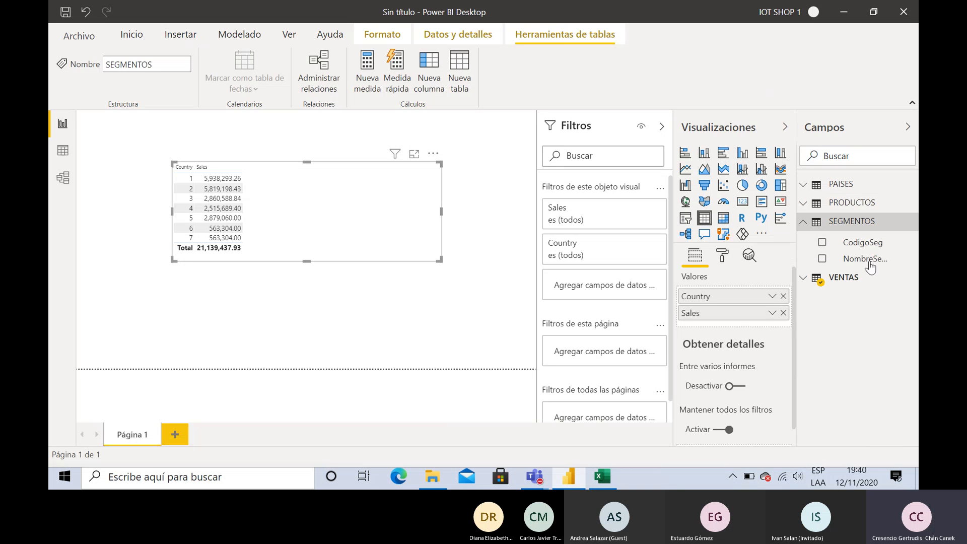
{"action": "left_click", "coordinate": [804, 222]}
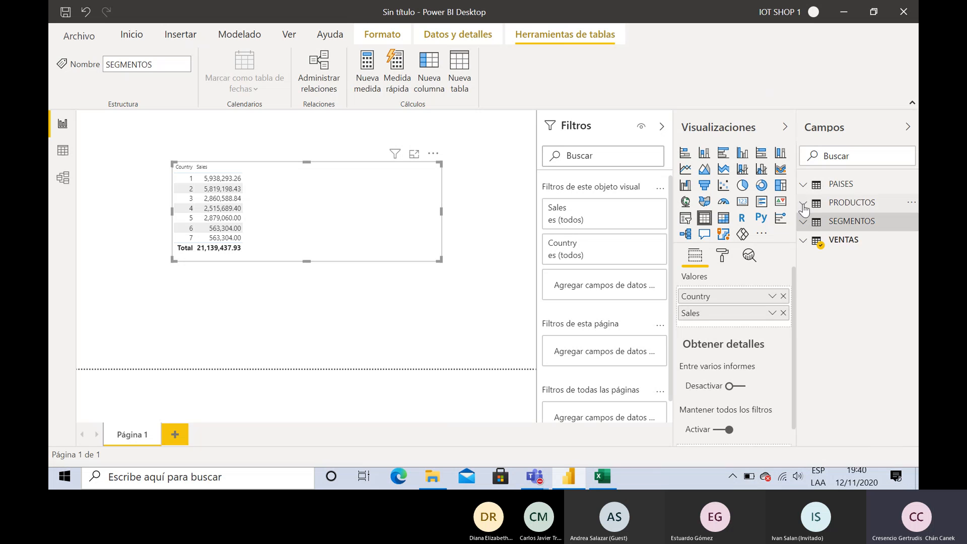
{"action": "left_click", "coordinate": [804, 203]}
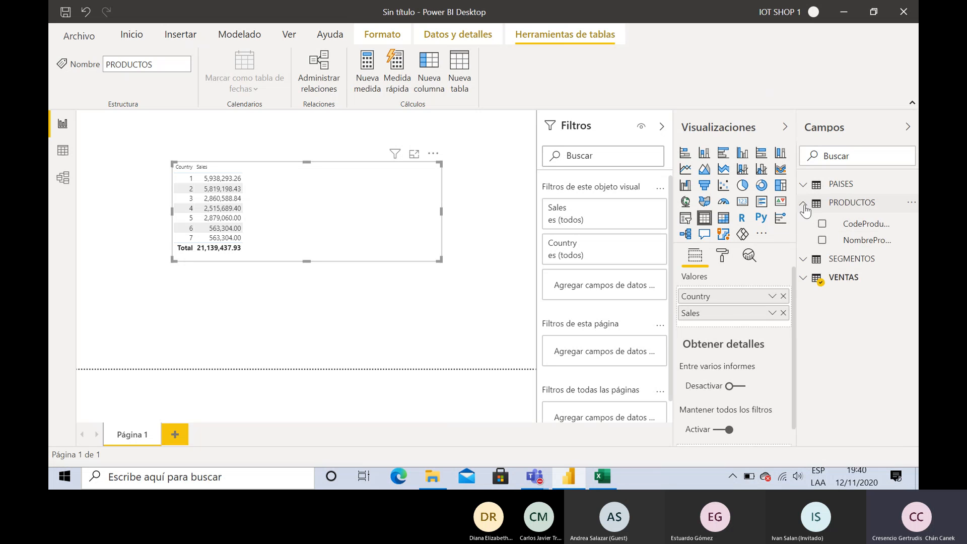
{"action": "left_click", "coordinate": [808, 205]}
{"action": "left_click", "coordinate": [804, 185]}
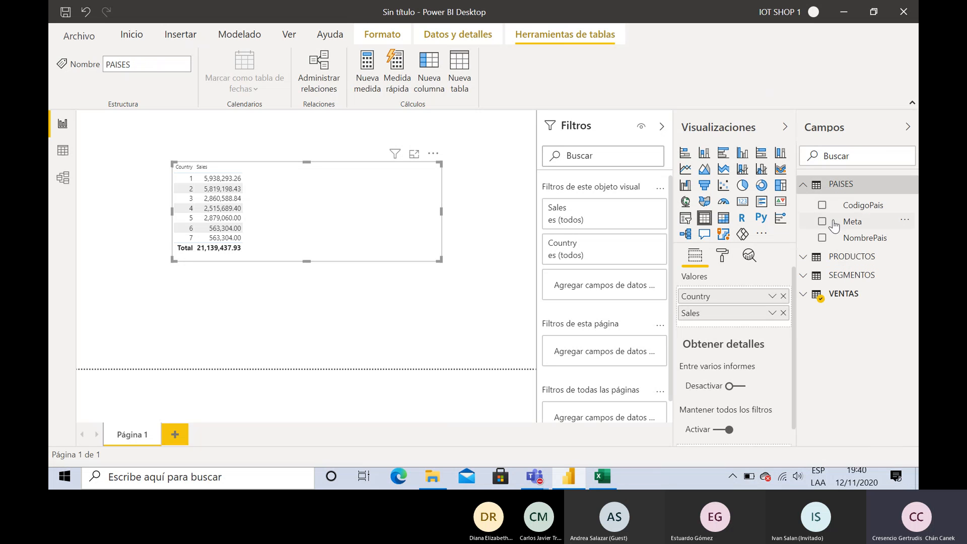
{"action": "left_click", "coordinate": [803, 185]}
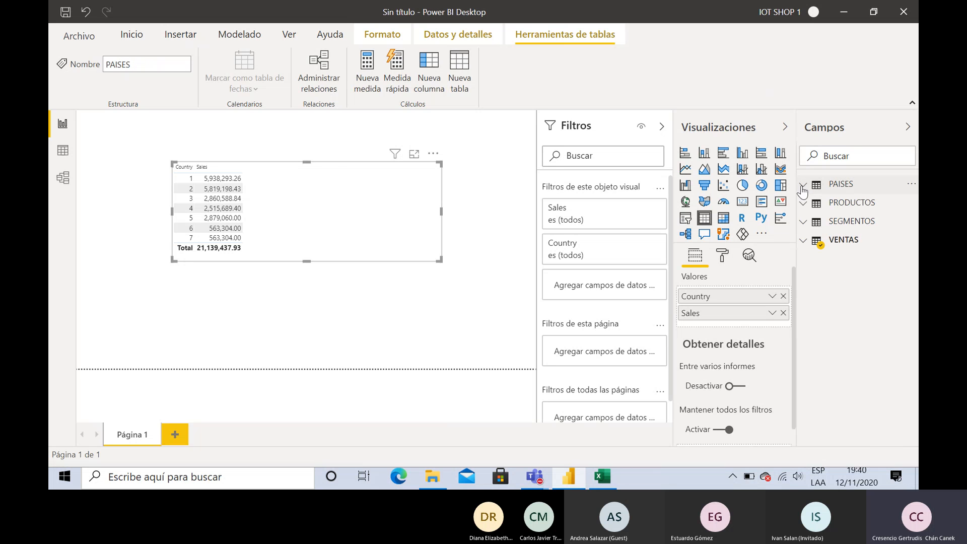
Review the model relationships and add NombrePais from PAISES to the table visual between Country and Sales.
{"action": "left_click", "coordinate": [61, 176]}
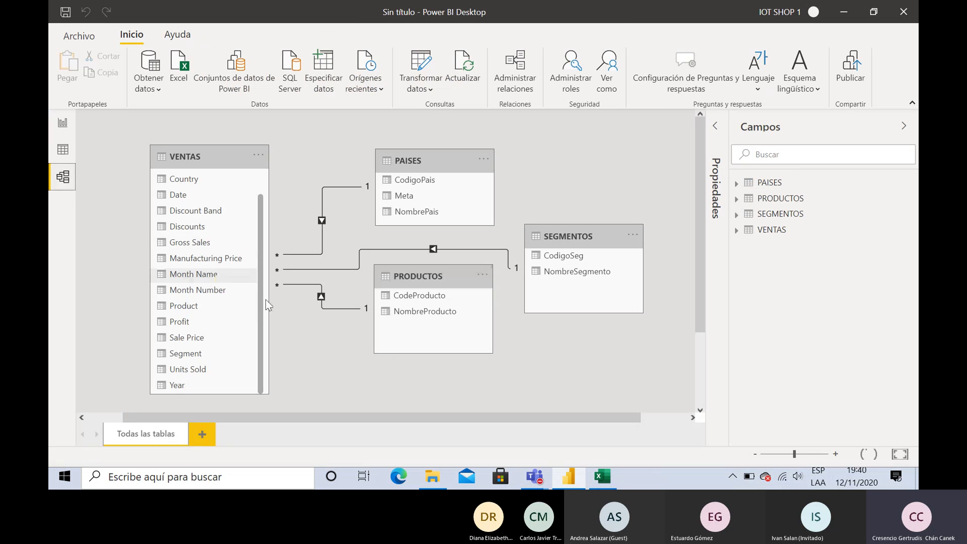
{"action": "left_click", "coordinate": [62, 123]}
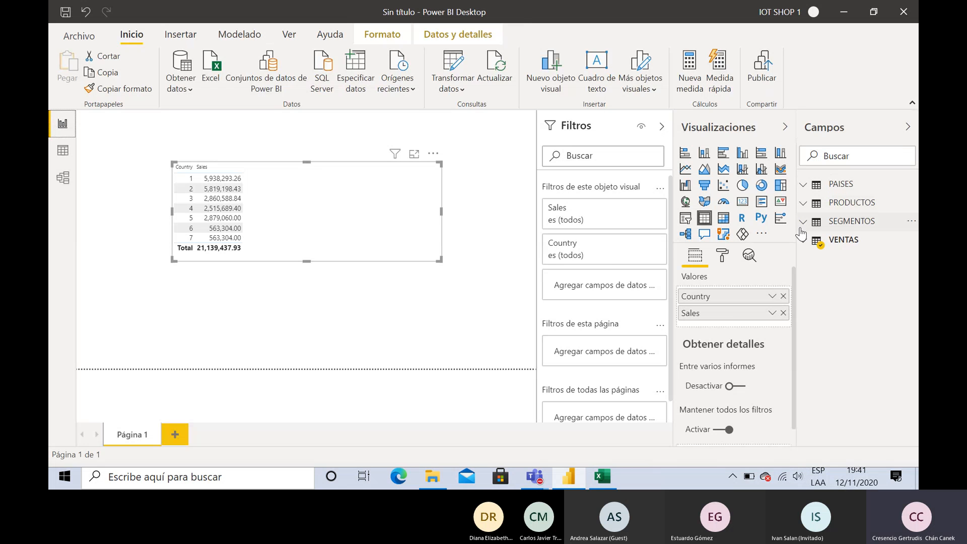
{"action": "left_click", "coordinate": [804, 186]}
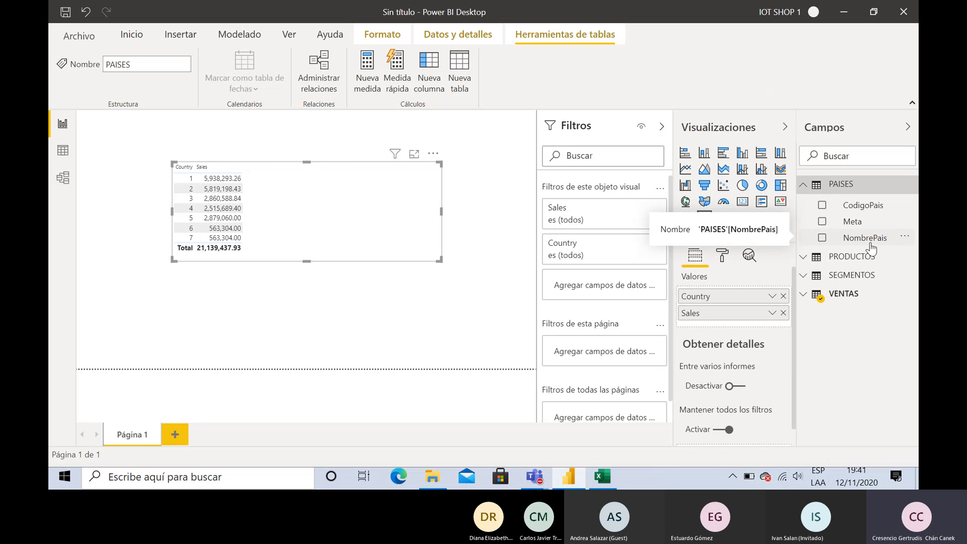
{"action": "left_click_drag", "start_coordinate": [870, 247], "coordinate": [748, 309]}
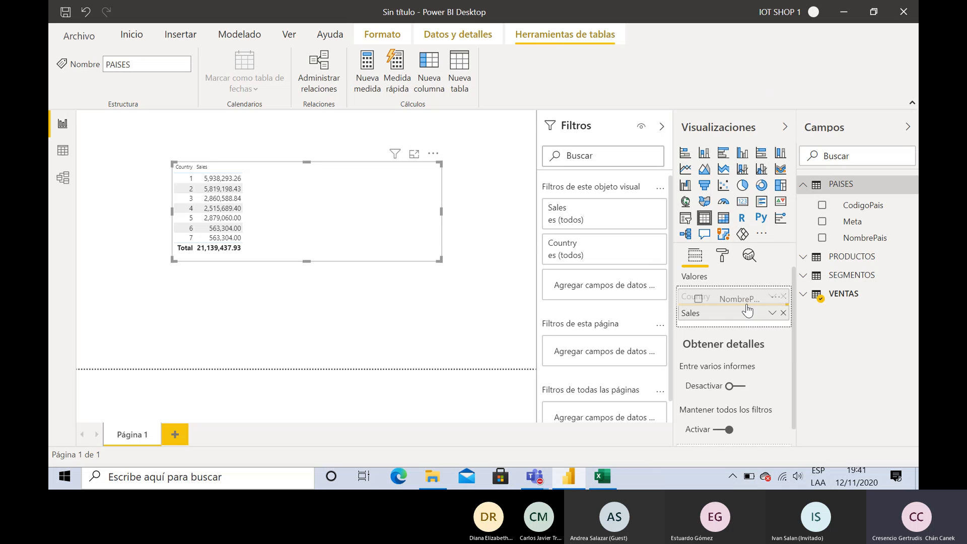
Place NombrePais between Country and Sales in the table visual's values.
{"action": "left_click_drag", "start_coordinate": [748, 309], "coordinate": [747, 306]}
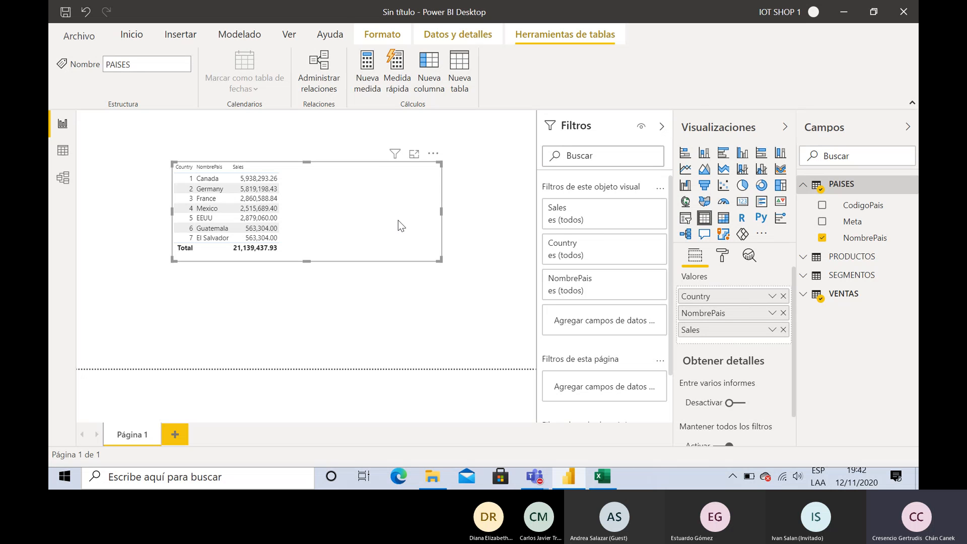
Examine the VENTAS field list and its relationships in the model diagram, and return to the report page.
{"action": "left_click", "coordinate": [63, 179]}
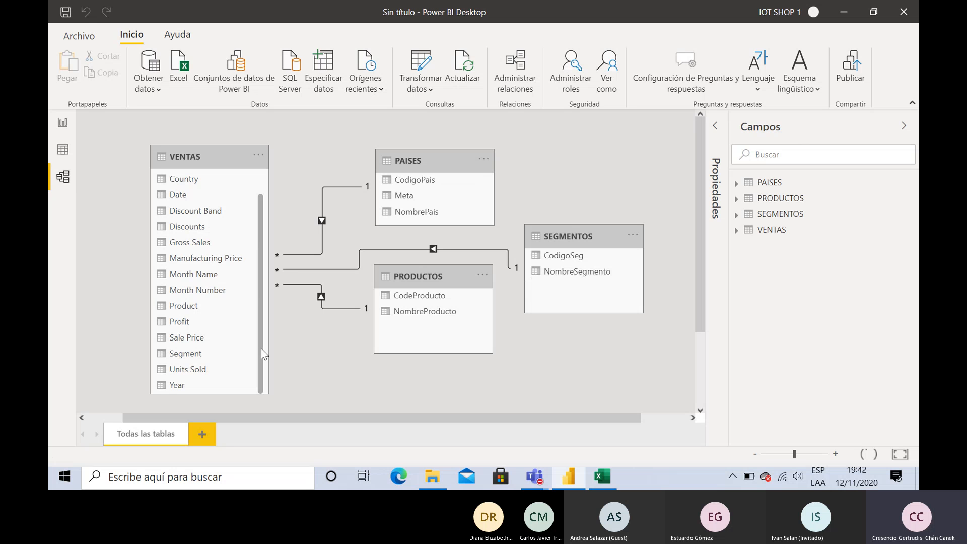
{"action": "left_click_drag", "start_coordinate": [261, 349], "coordinate": [262, 292]}
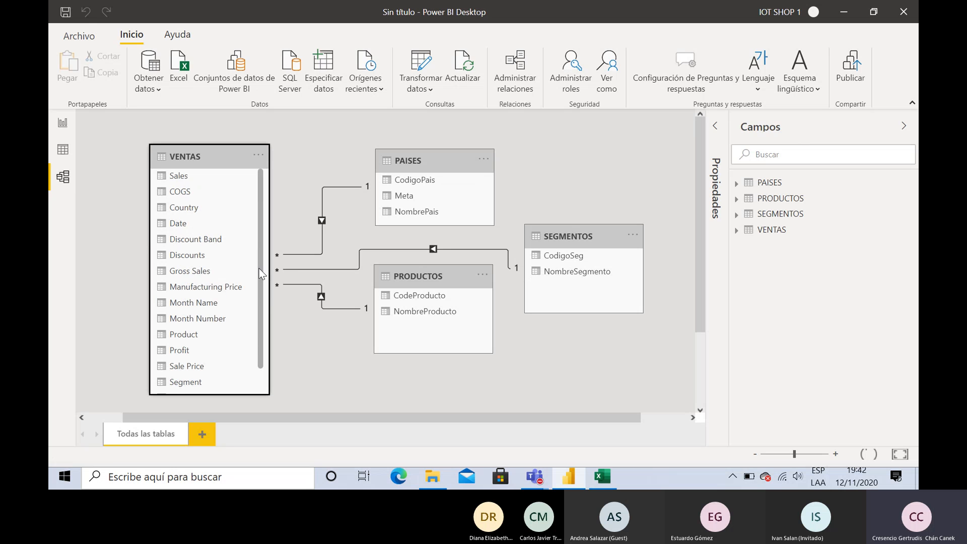
{"action": "scroll", "coordinate": [254, 349], "scroll_direction": "down", "scroll_amount": 1}
{"action": "left_click_drag", "start_coordinate": [260, 364], "coordinate": [258, 336]}
{"action": "left_click_drag", "start_coordinate": [261, 279], "coordinate": [258, 330]}
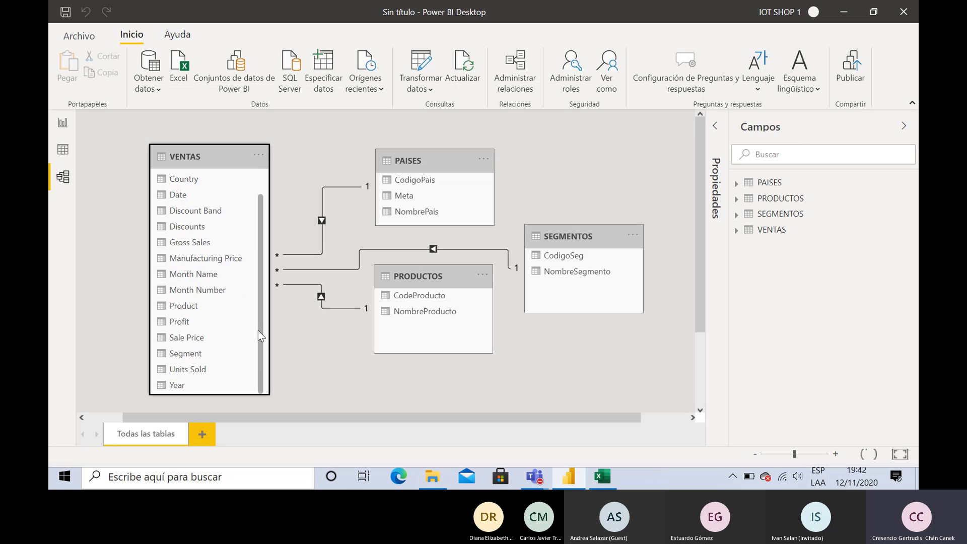
{"action": "left_click_drag", "start_coordinate": [261, 364], "coordinate": [261, 319]}
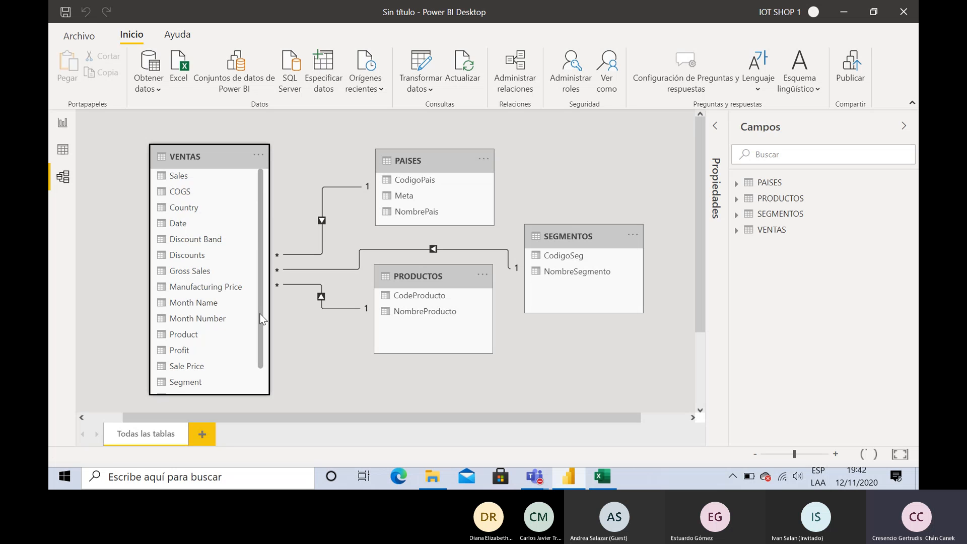
{"action": "left_click", "coordinate": [65, 129]}
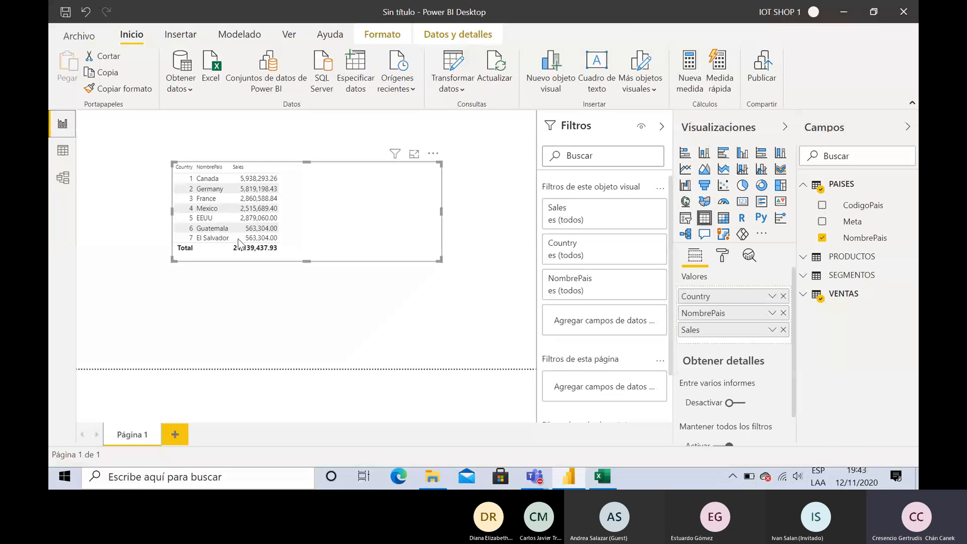
Review the source files configured for the current file in the data source settings, and refresh the model data.
{"action": "left_click", "coordinate": [63, 178]}
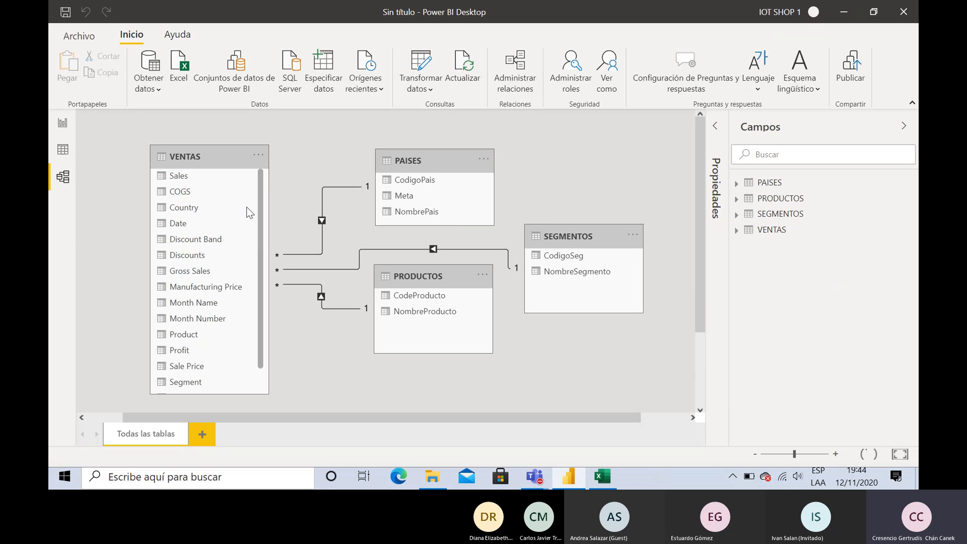
{"action": "left_click", "coordinate": [81, 39]}
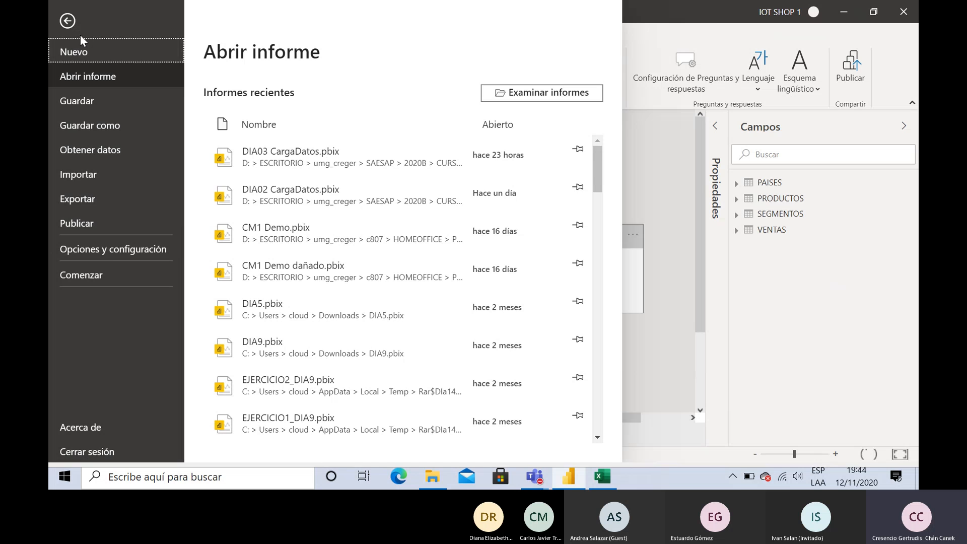
{"action": "left_click", "coordinate": [111, 249]}
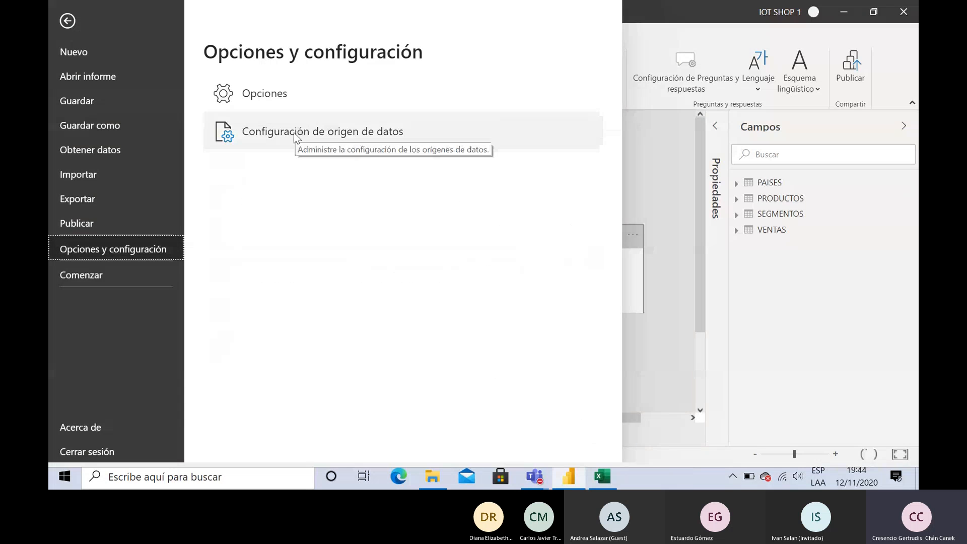
{"action": "left_click", "coordinate": [329, 135]}
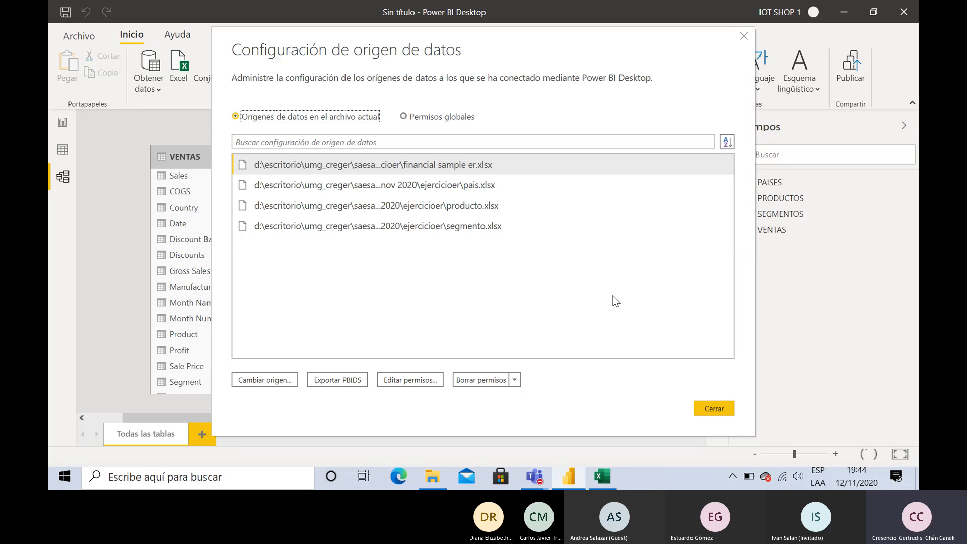
{"action": "left_click", "coordinate": [744, 37]}
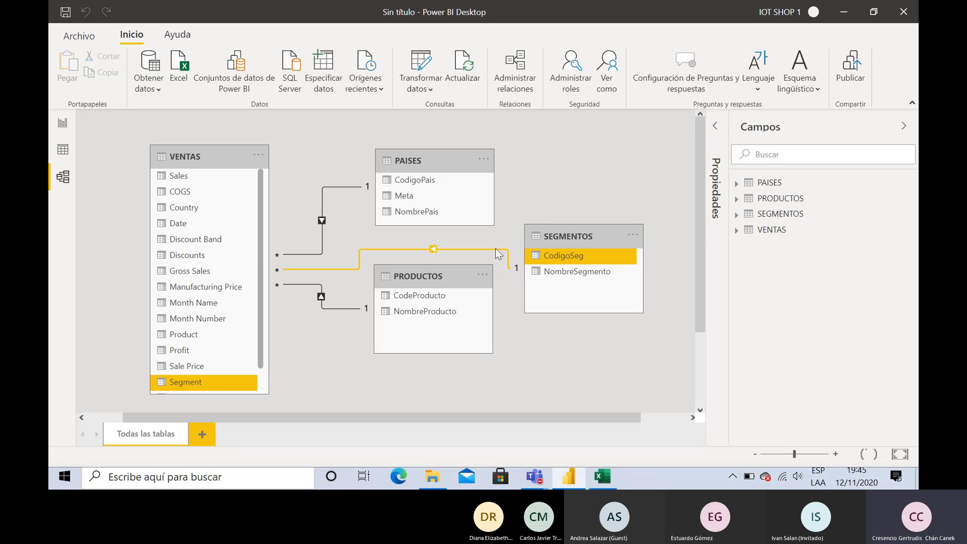
{"action": "left_click", "coordinate": [466, 65]}
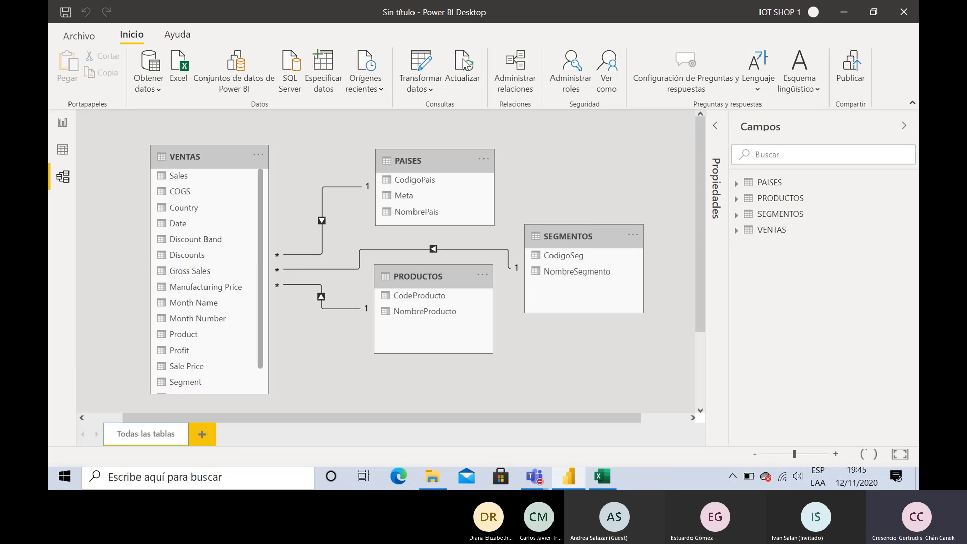
Switch to File Explorer and rename the pais workbook in the EjercicioER folder as pais2.
{"action": "left_click", "coordinate": [438, 476]}
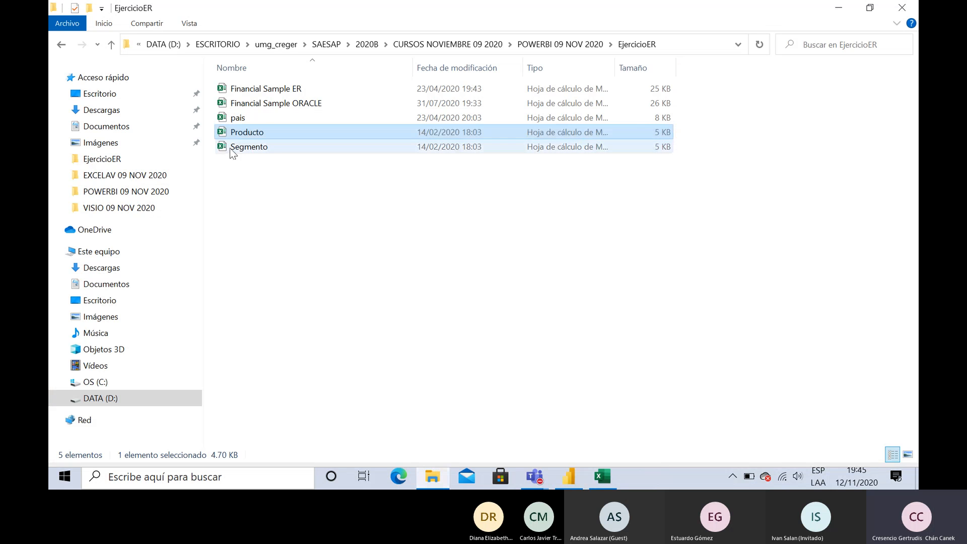
{"action": "left_click", "coordinate": [256, 119]}
{"action": "left_click", "coordinate": [253, 118]}
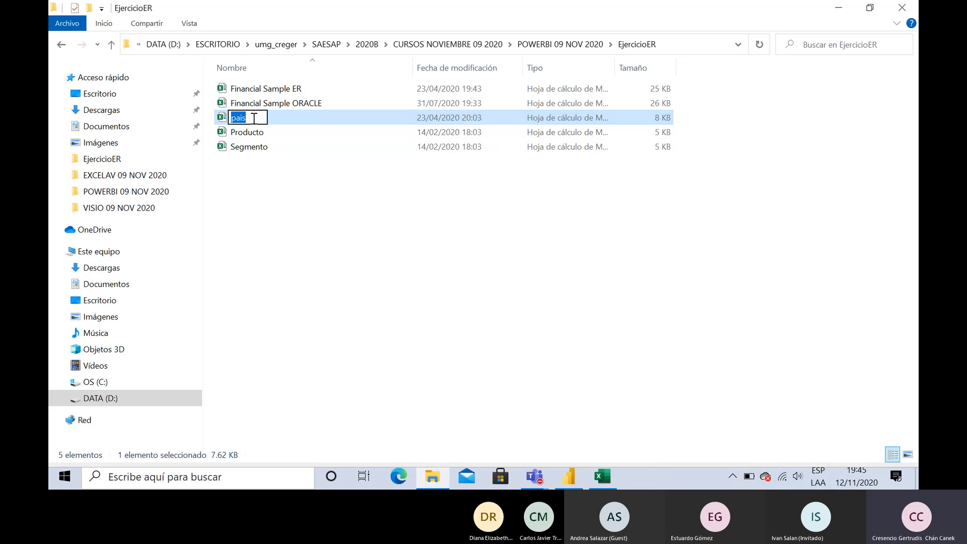
{"action": "key", "text": "End"}
{"action": "type", "text": "2"}
{"action": "key", "text": "Return"}
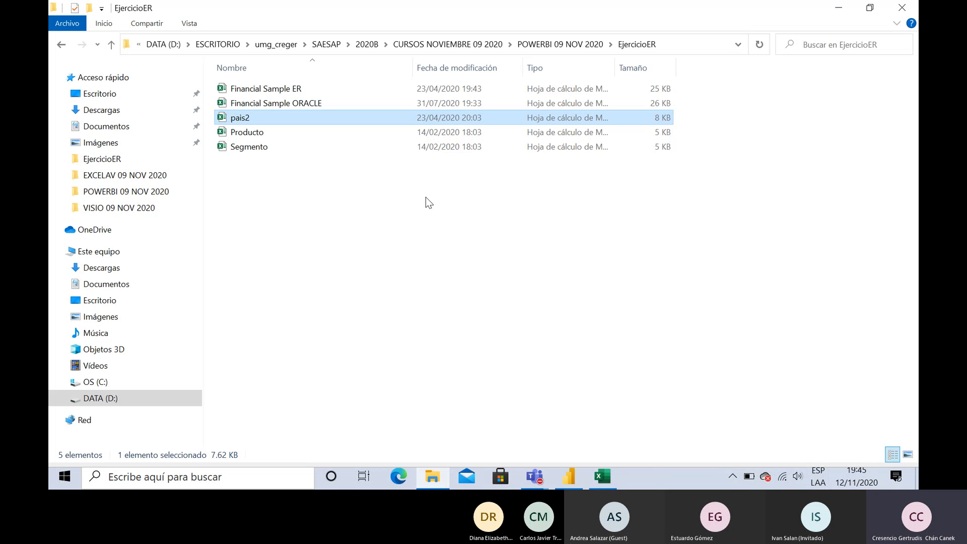
{"action": "left_click", "coordinate": [512, 275]}
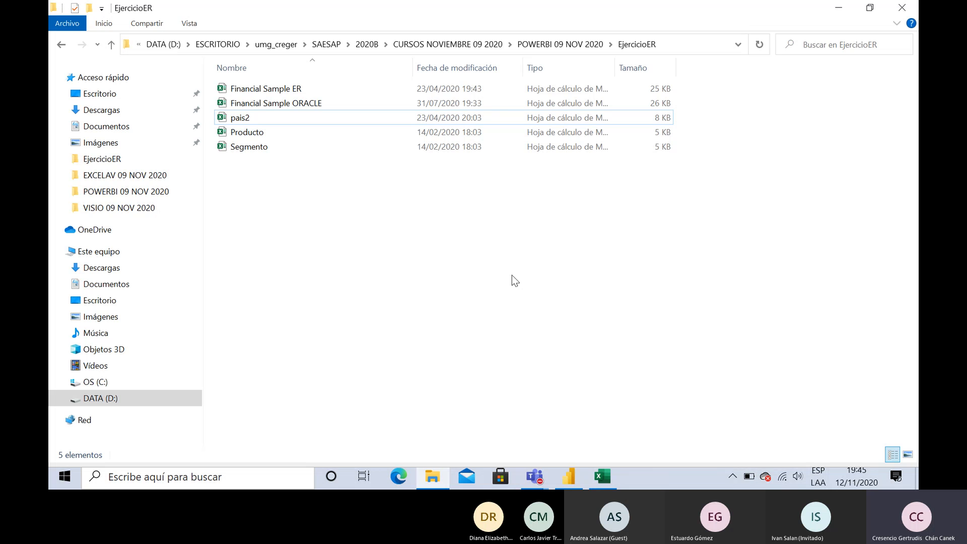
Switch back to Power BI Desktop and check the pais.xlsx path in the current file's data source settings.
{"action": "left_click", "coordinate": [568, 478]}
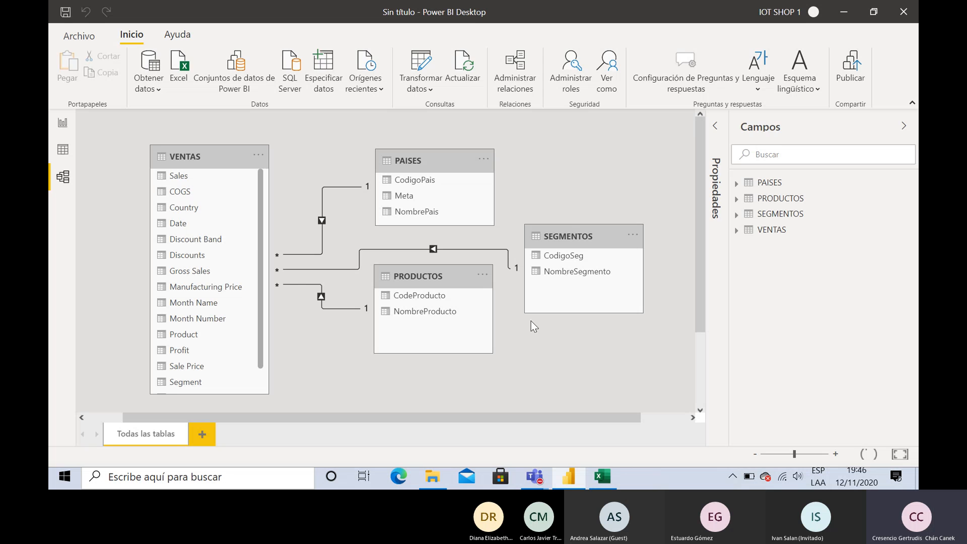
{"action": "left_click", "coordinate": [80, 36]}
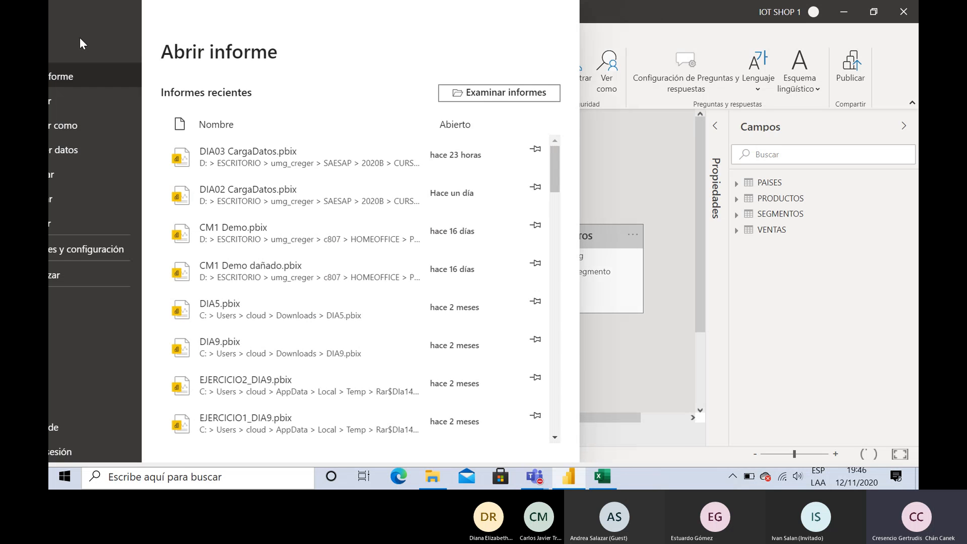
{"action": "left_click", "coordinate": [92, 250]}
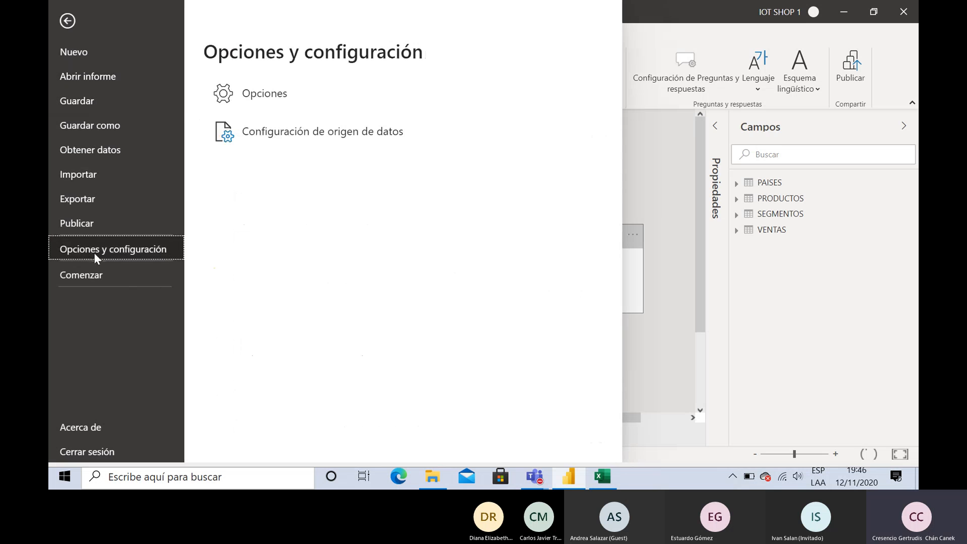
{"action": "left_click", "coordinate": [300, 138]}
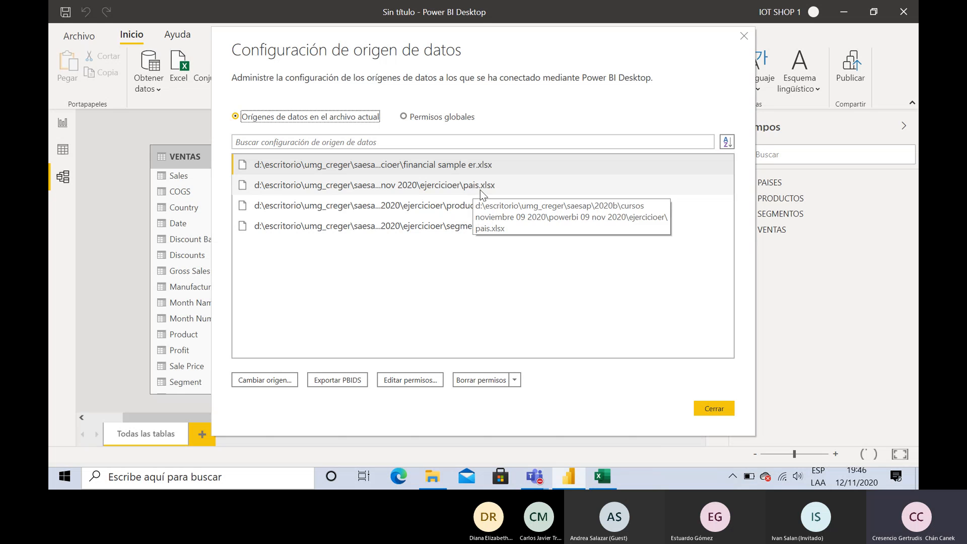
{"action": "left_click", "coordinate": [745, 41]}
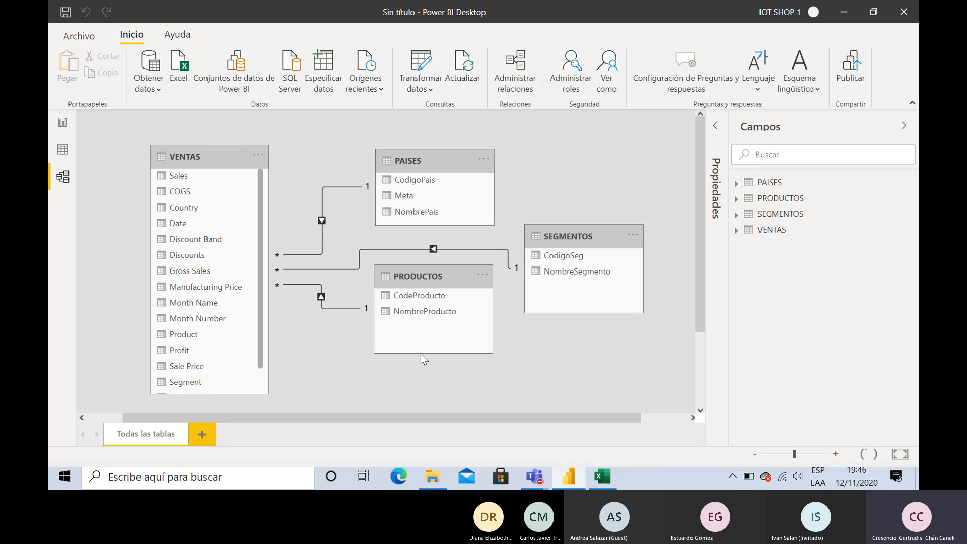
Try to refresh the model data with the country workbook renamed, and review the refresh messages for each table.
{"action": "left_click", "coordinate": [464, 63]}
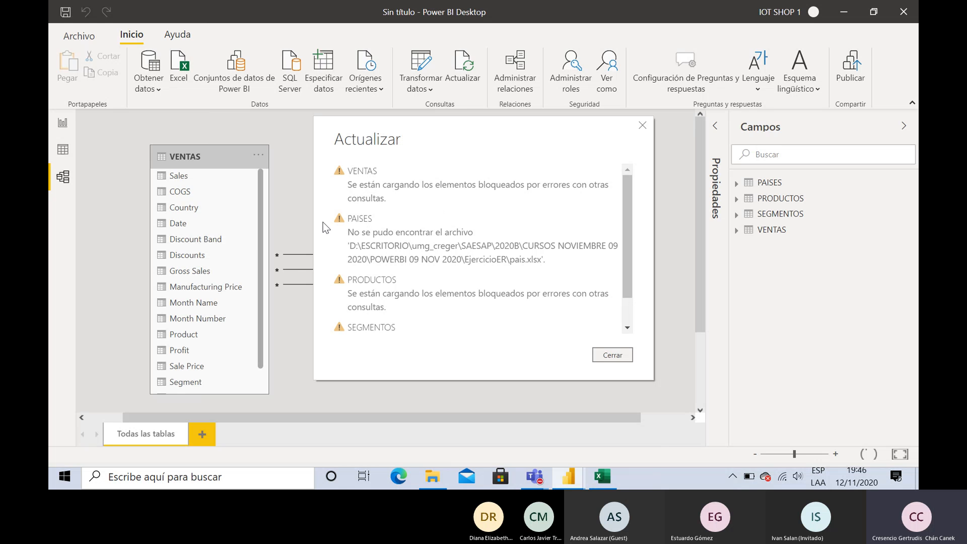
{"action": "scroll", "coordinate": [469, 252], "scroll_direction": "down", "scroll_amount": 1}
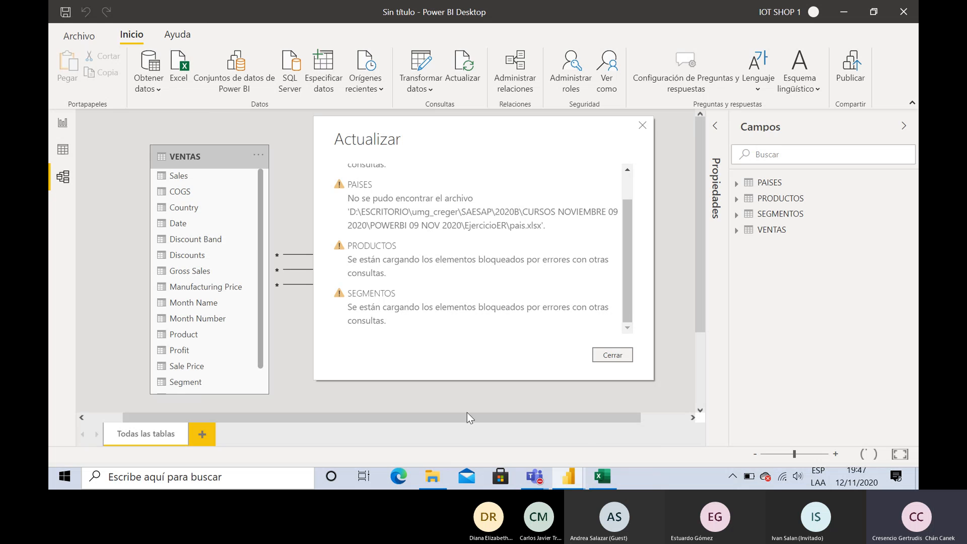
{"action": "left_click", "coordinate": [643, 125]}
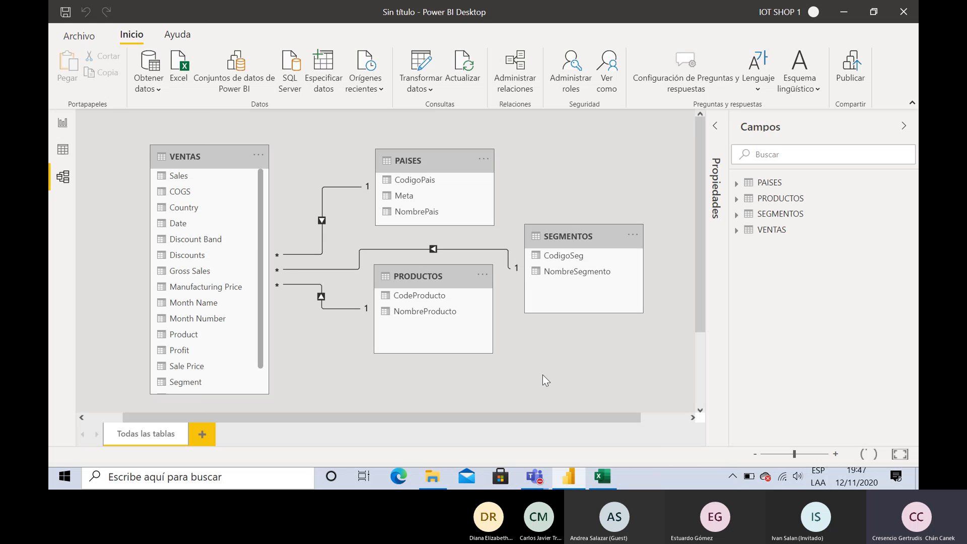
Switch to File Explorer and rename the pais2 workbook back to pais.
{"action": "left_click", "coordinate": [434, 477]}
{"action": "left_click", "coordinate": [254, 120]}
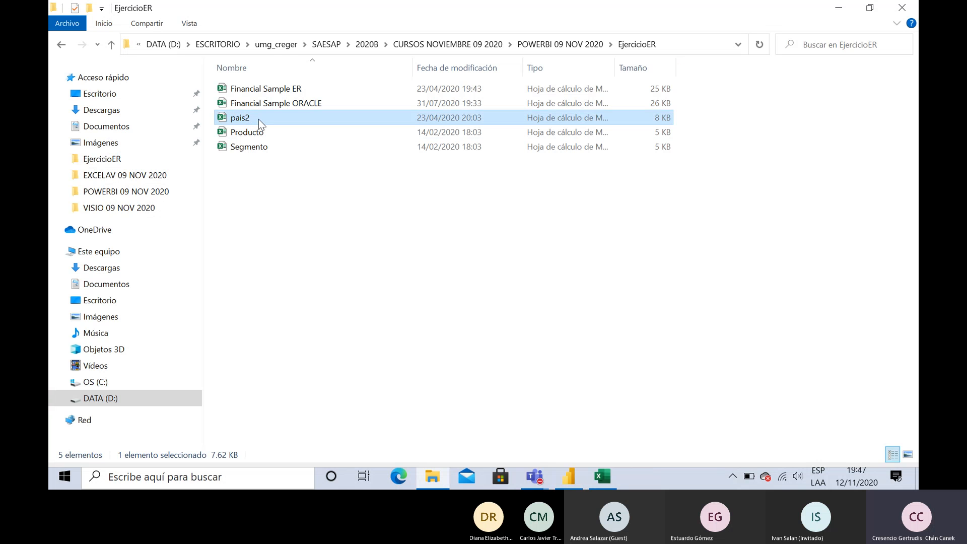
{"action": "left_click", "coordinate": [259, 120]}
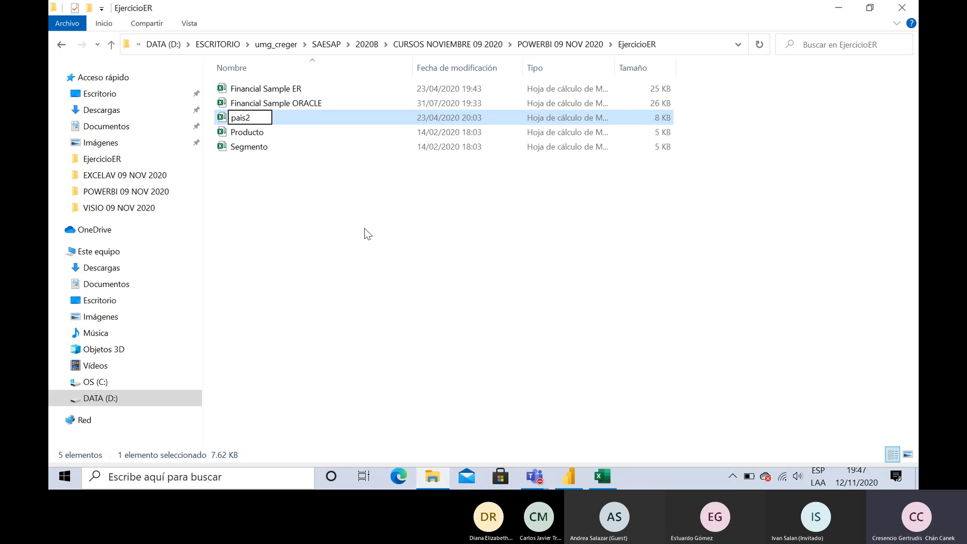
{"action": "key", "text": "BackSpace"}
{"action": "key", "text": "Return"}
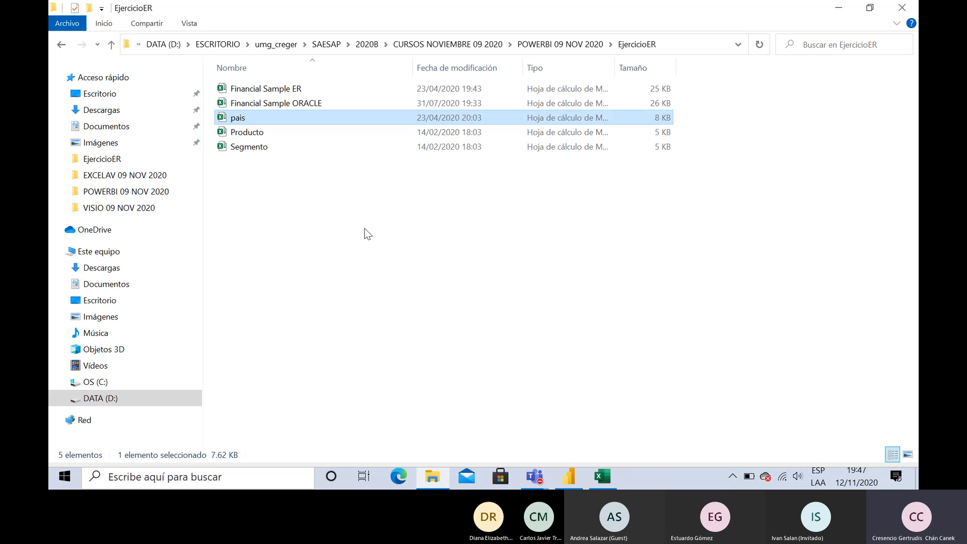
{"action": "left_click", "coordinate": [386, 262]}
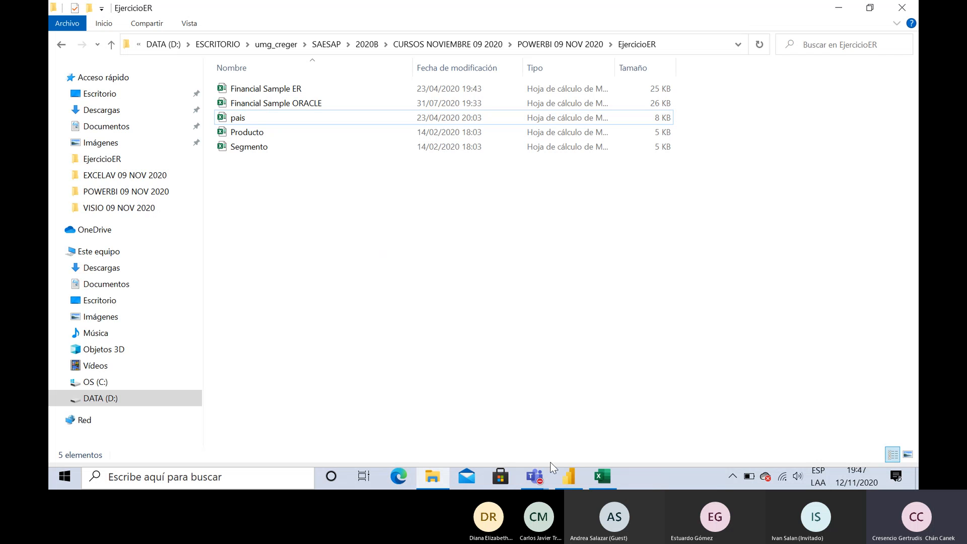
Switch to Power BI Desktop, refresh the model data, and return to the report page.
{"action": "left_click", "coordinate": [568, 476]}
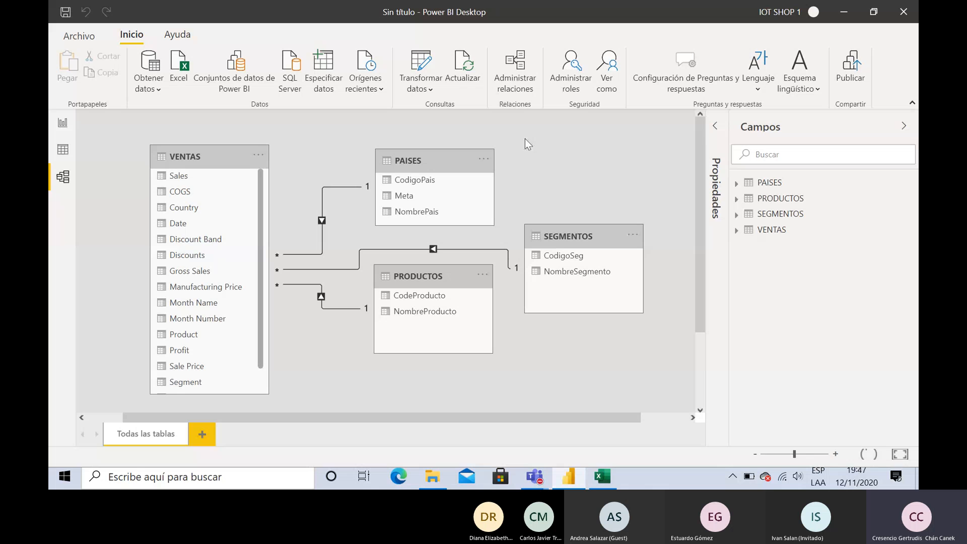
{"action": "left_click", "coordinate": [468, 64]}
{"action": "left_click_drag", "start_coordinate": [452, 418], "coordinate": [583, 418]}
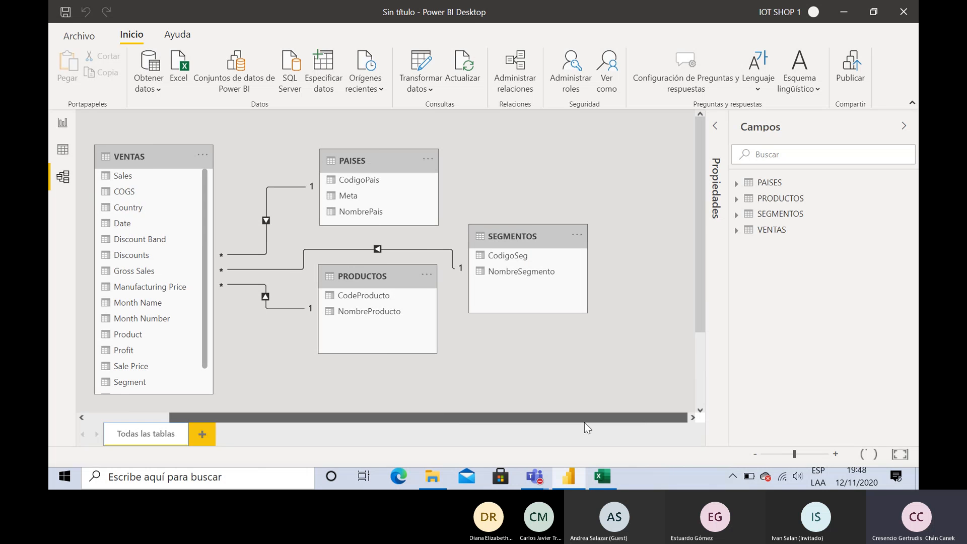
{"action": "left_click_drag", "start_coordinate": [703, 215], "coordinate": [699, 355]}
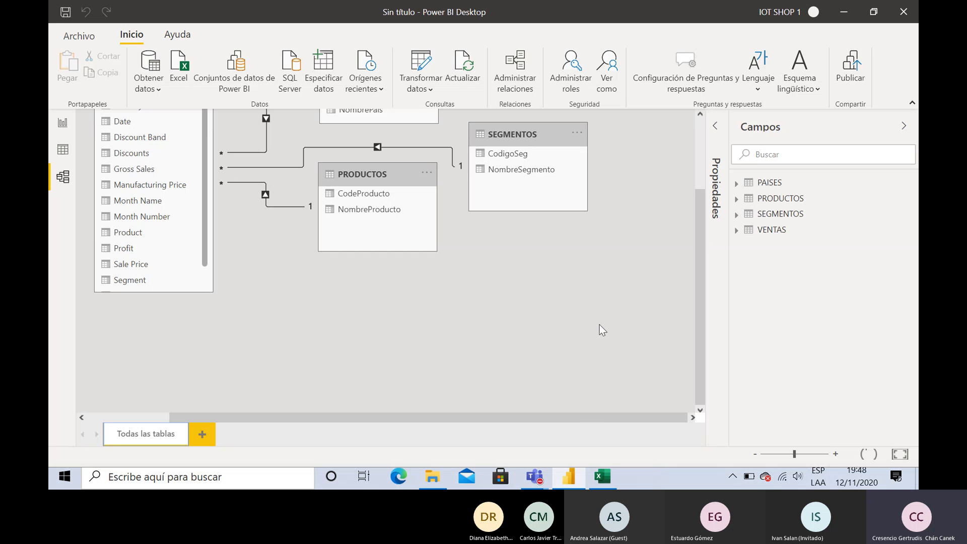
{"action": "left_click_drag", "start_coordinate": [512, 417], "coordinate": [439, 421]}
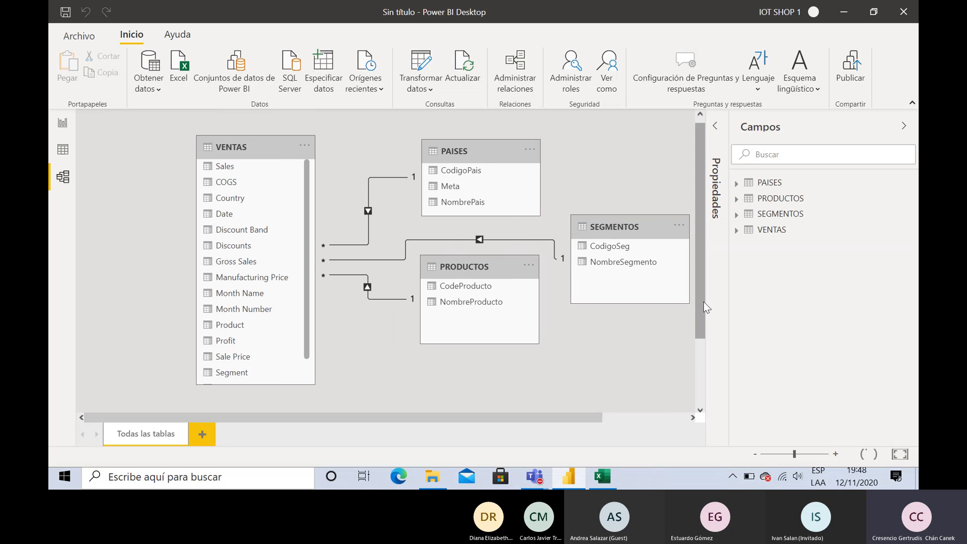
{"action": "scroll", "coordinate": [700, 318], "scroll_direction": "up", "scroll_amount": 1}
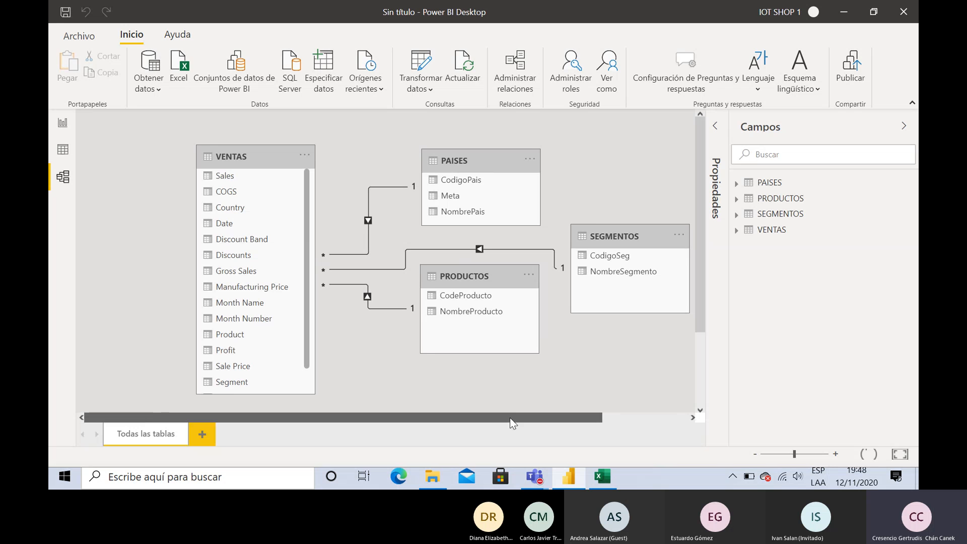
{"action": "left_click_drag", "start_coordinate": [511, 418], "coordinate": [619, 421]}
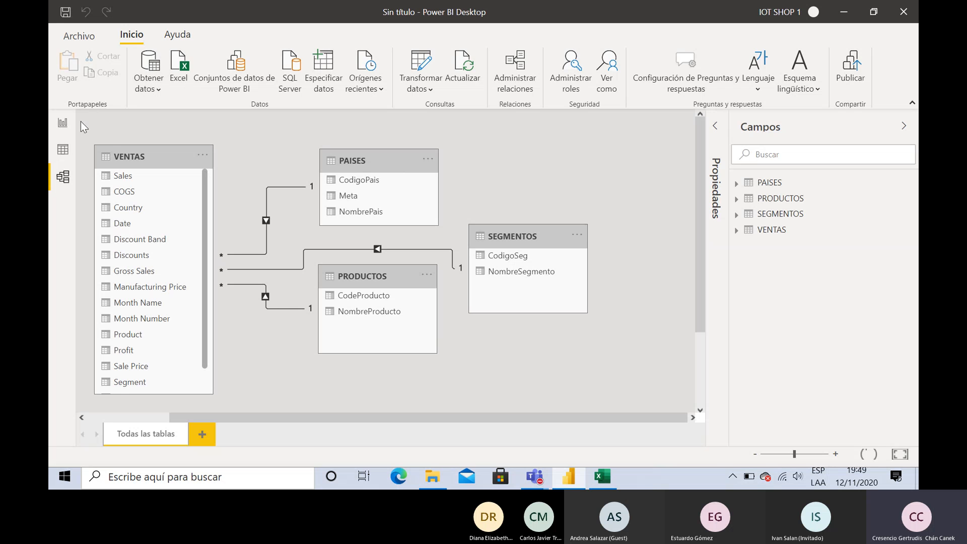
{"action": "left_click", "coordinate": [63, 123]}
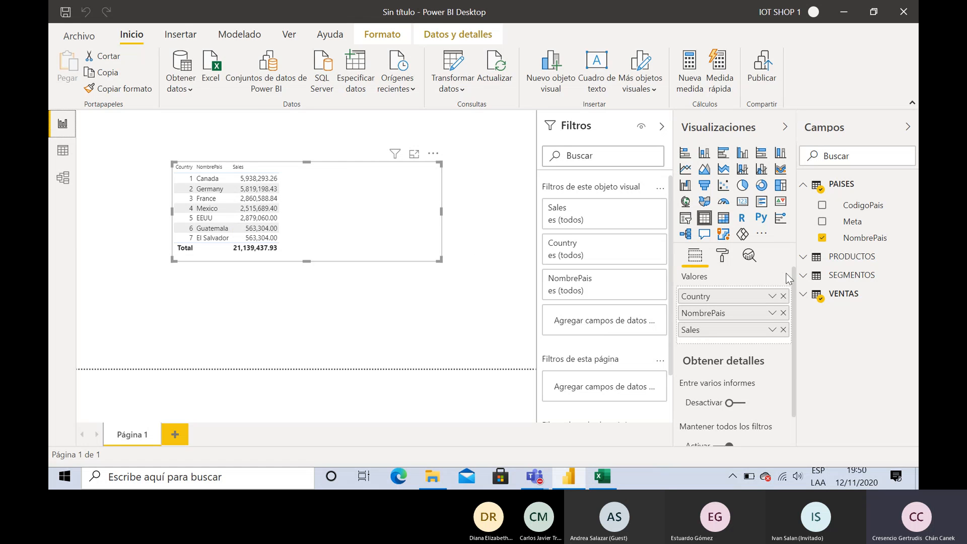
Add NombreProducto from PRODUCTOS between NombrePais and Sales in the table visual, and make the visual taller and narrower.
{"action": "left_click", "coordinate": [804, 260]}
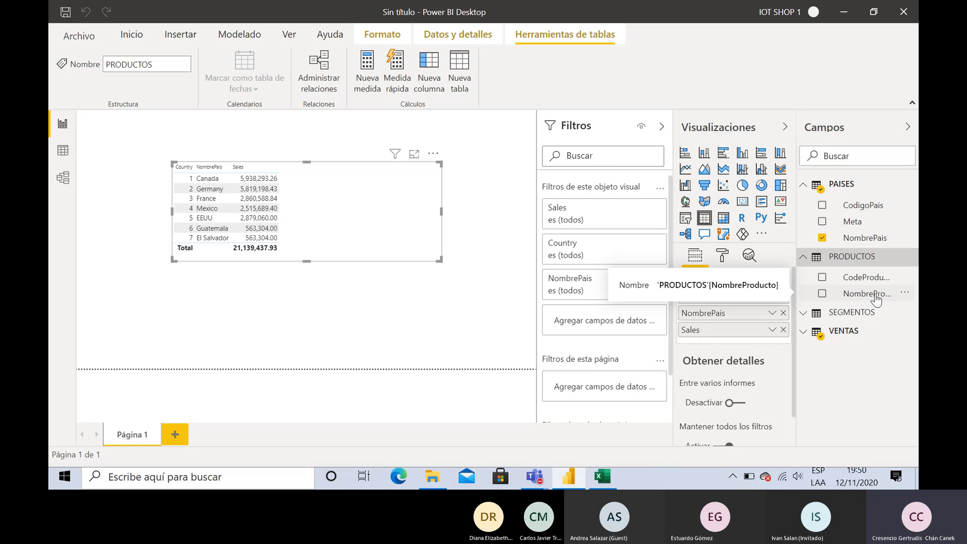
{"action": "left_click_drag", "start_coordinate": [876, 300], "coordinate": [756, 329]}
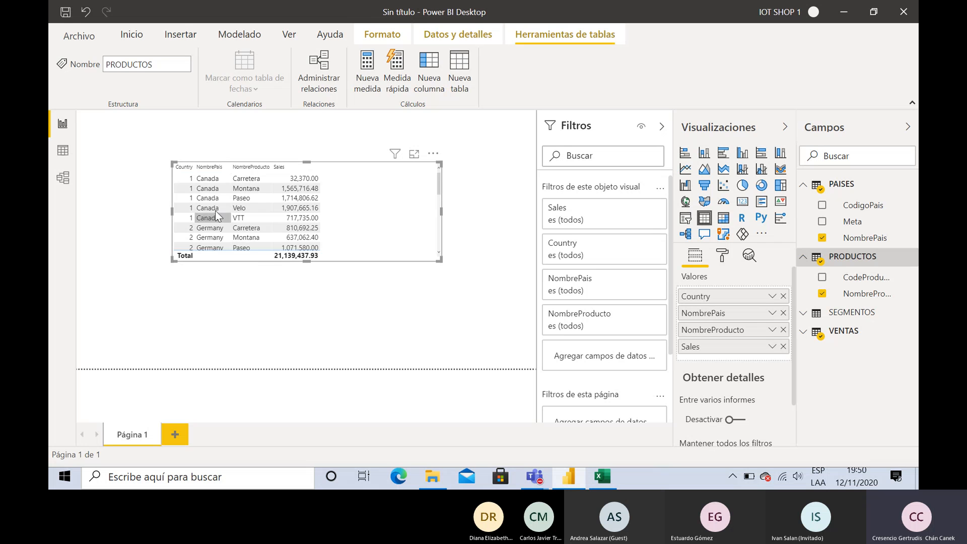
{"action": "left_click_drag", "start_coordinate": [307, 263], "coordinate": [308, 348]}
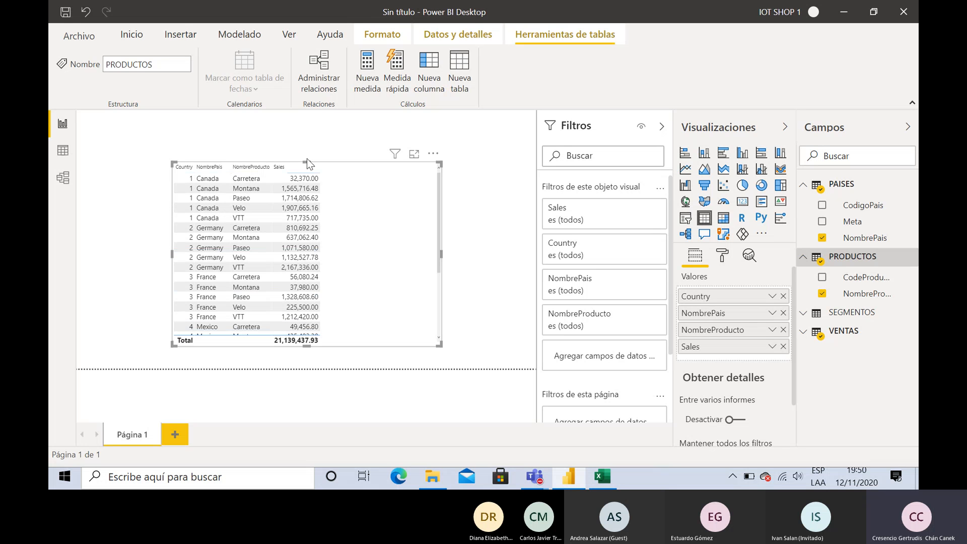
{"action": "left_click_drag", "start_coordinate": [307, 162], "coordinate": [307, 125]}
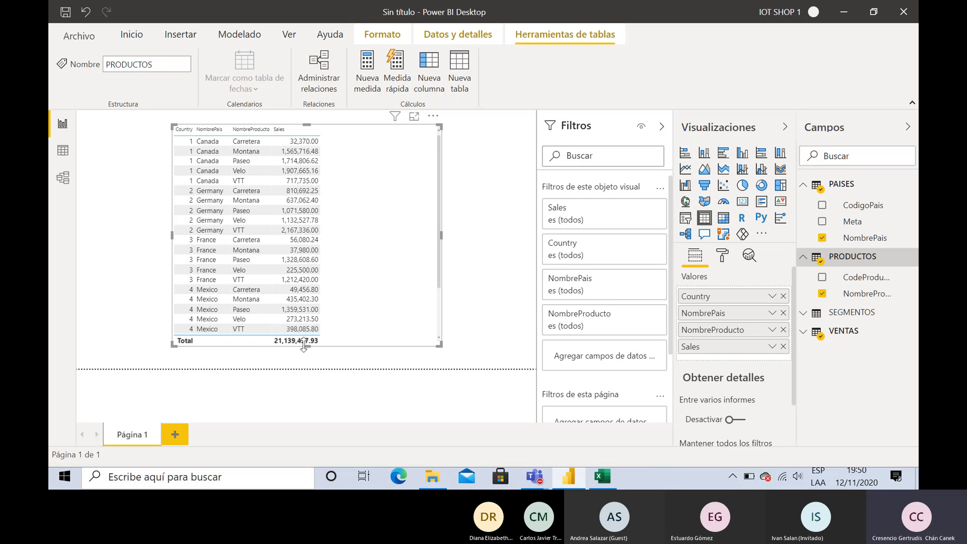
{"action": "left_click_drag", "start_coordinate": [304, 345], "coordinate": [307, 359]}
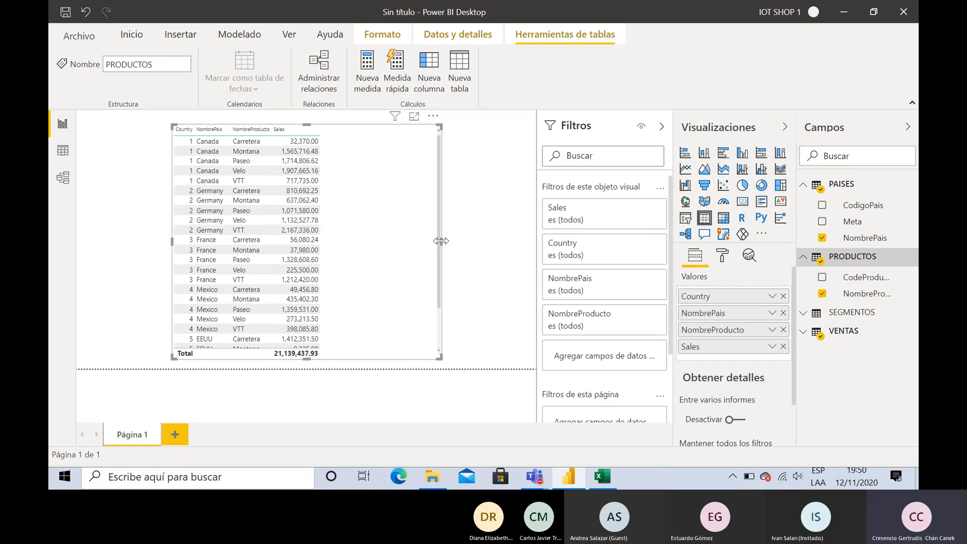
{"action": "left_click_drag", "start_coordinate": [441, 241], "coordinate": [387, 243]}
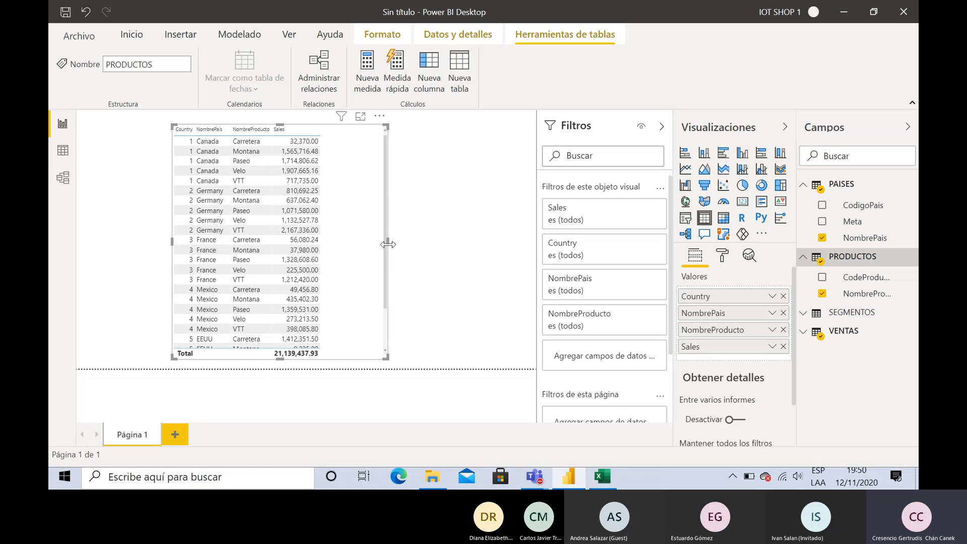
Switch to the model view and rearrange the PAISES, SEGMENTOS and PRODUCTOS tables so their relationship lines to VENTAS are clearly separated.
{"action": "left_click", "coordinate": [63, 177]}
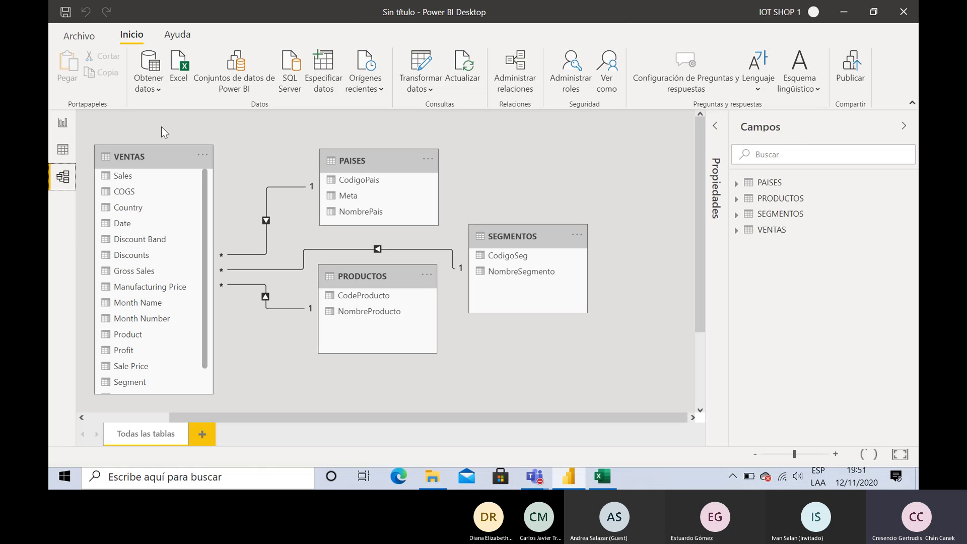
{"action": "left_click_drag", "start_coordinate": [376, 154], "coordinate": [347, 147]}
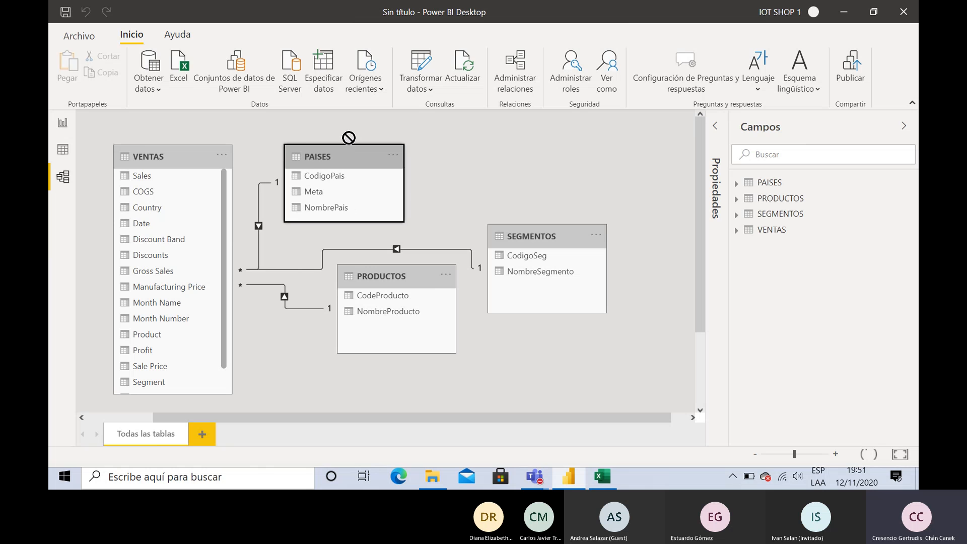
{"action": "left_click", "coordinate": [545, 236]}
{"action": "left_click_drag", "start_coordinate": [545, 236], "coordinate": [514, 183]}
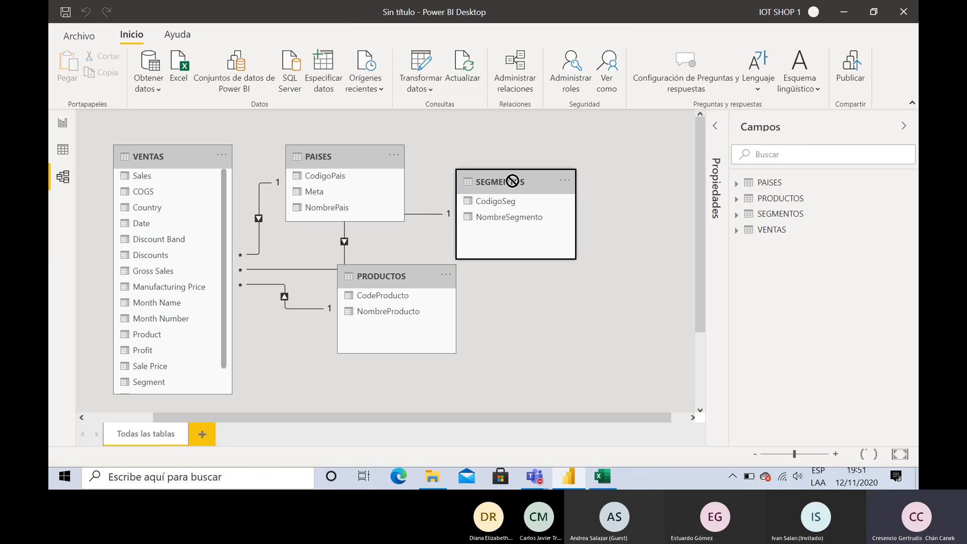
{"action": "left_click_drag", "start_coordinate": [391, 279], "coordinate": [454, 320]}
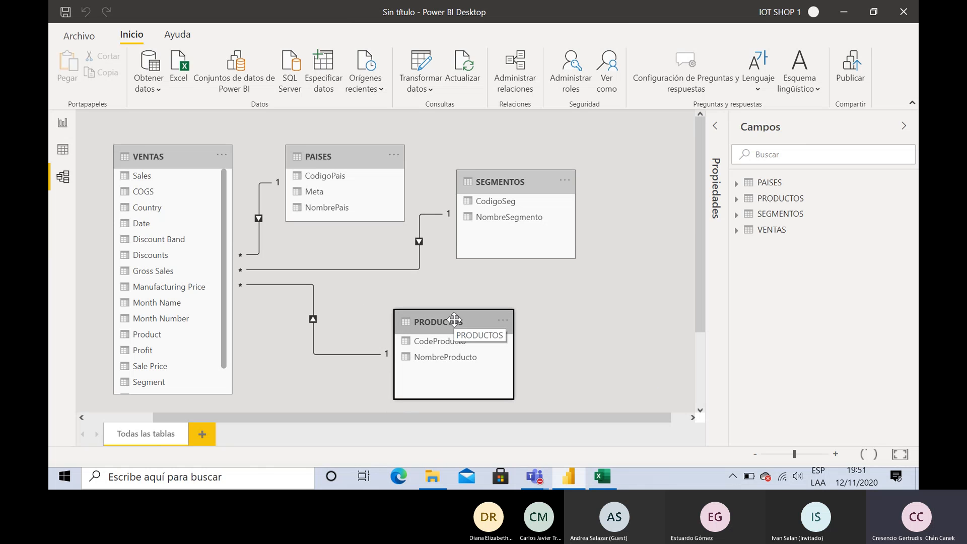
{"action": "left_click_drag", "start_coordinate": [454, 321], "coordinate": [393, 325]}
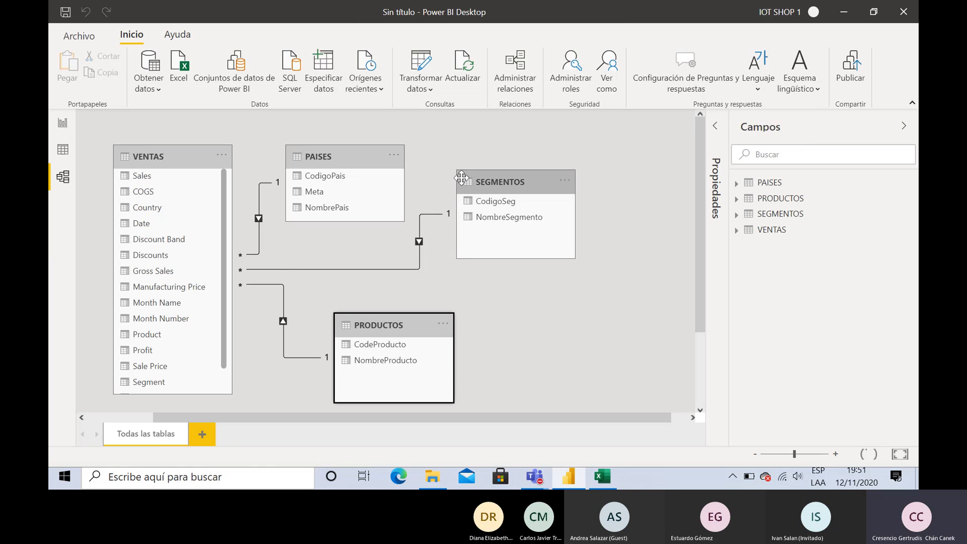
{"action": "left_click_drag", "start_coordinate": [367, 154], "coordinate": [358, 151]}
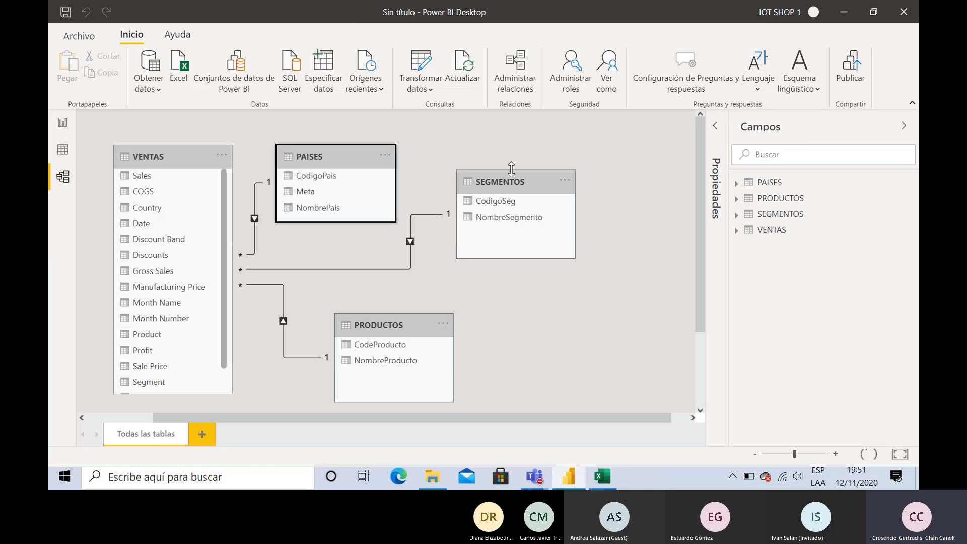
{"action": "left_click_drag", "start_coordinate": [519, 180], "coordinate": [513, 186]}
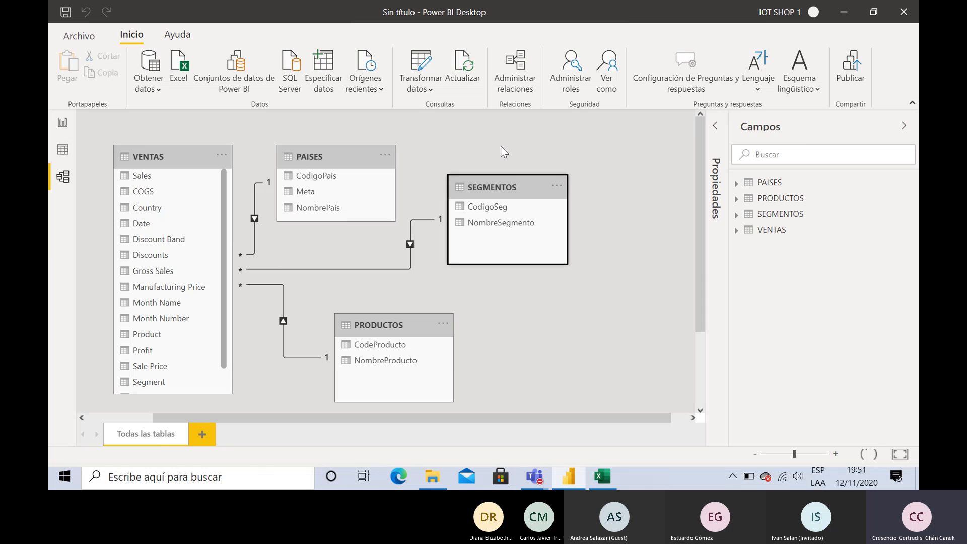
{"action": "left_click", "coordinate": [501, 151]}
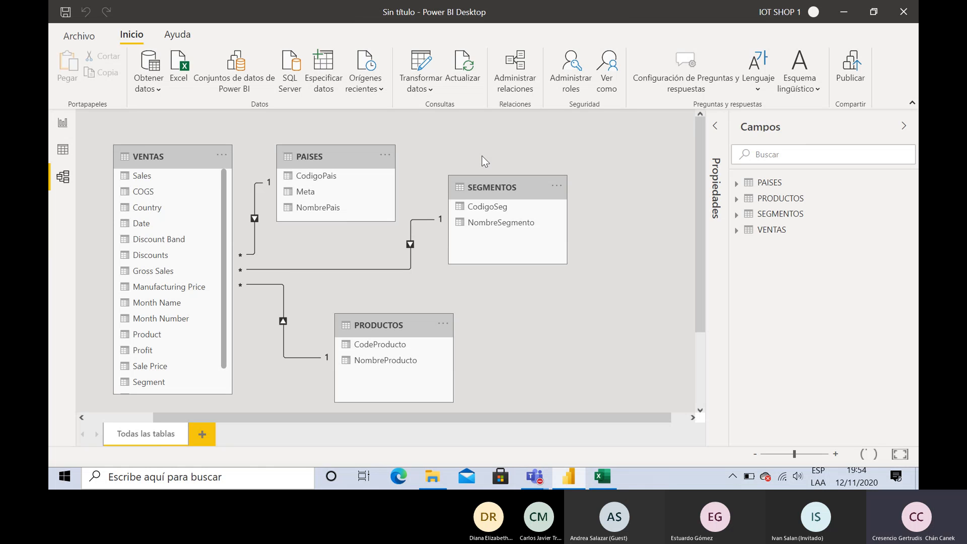
Minimize the open Power BI, File Explorer and Teams windows, and launch Oracle SQL Developer from the desktop.
{"action": "left_click", "coordinate": [843, 12]}
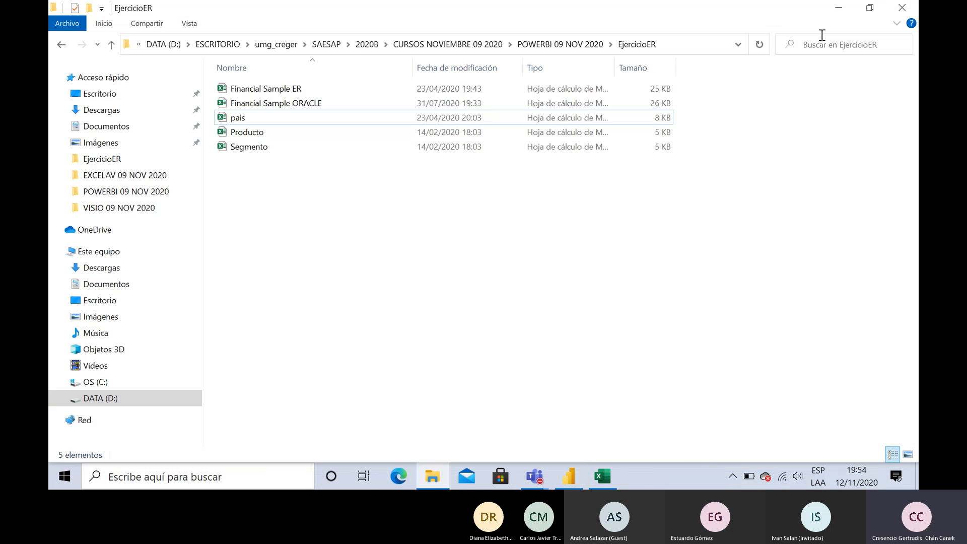
{"action": "left_click", "coordinate": [838, 8]}
{"action": "left_click", "coordinate": [841, 11]}
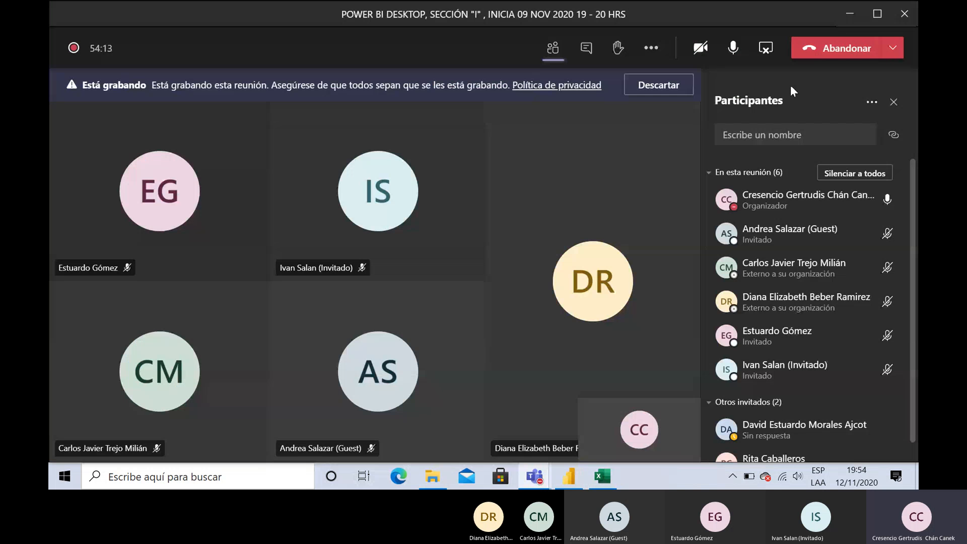
{"action": "left_click", "coordinate": [848, 19]}
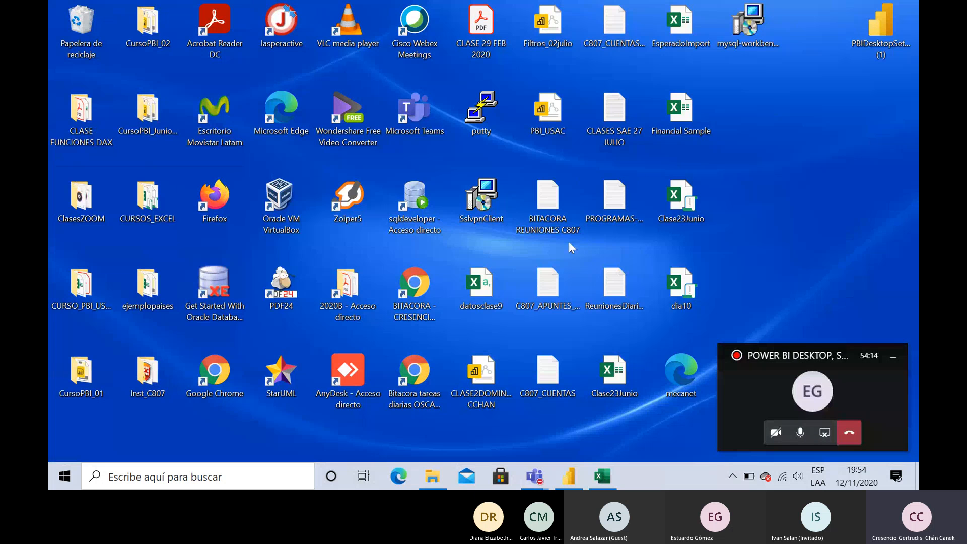
{"action": "double_click", "coordinate": [414, 192]}
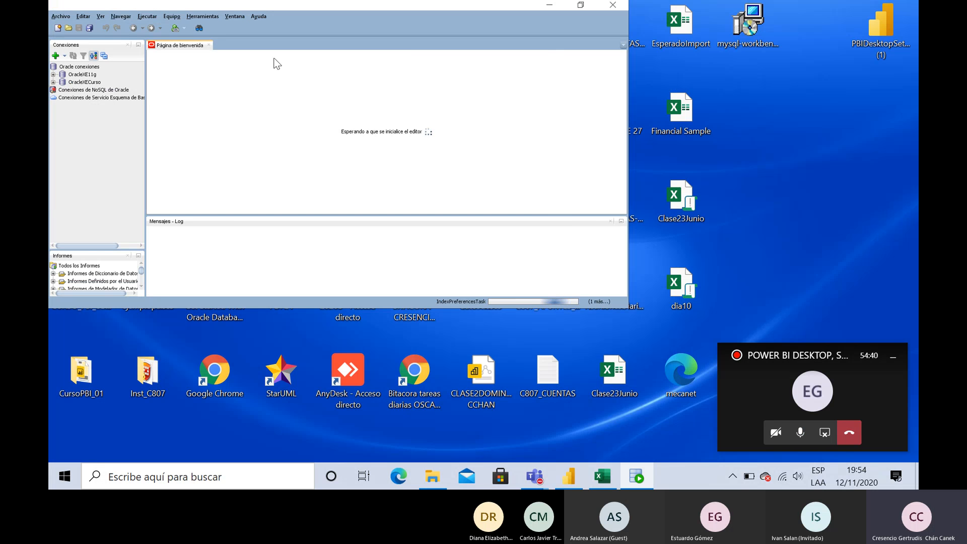
Try to open the OracleXE11g connection as system by entering the account password.
{"action": "left_click", "coordinate": [53, 74]}
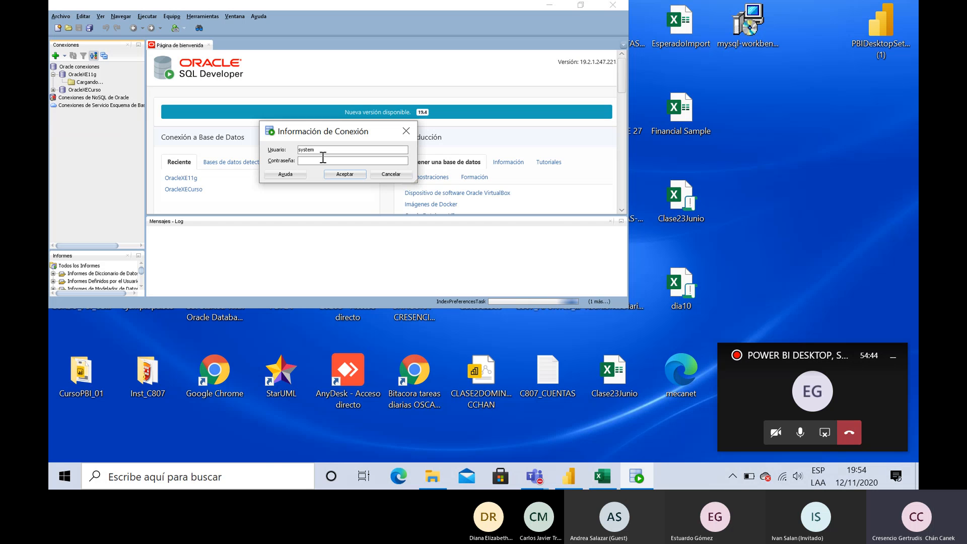
{"action": "left_click", "coordinate": [318, 161]}
{"action": "type", "text": "••••••••"}
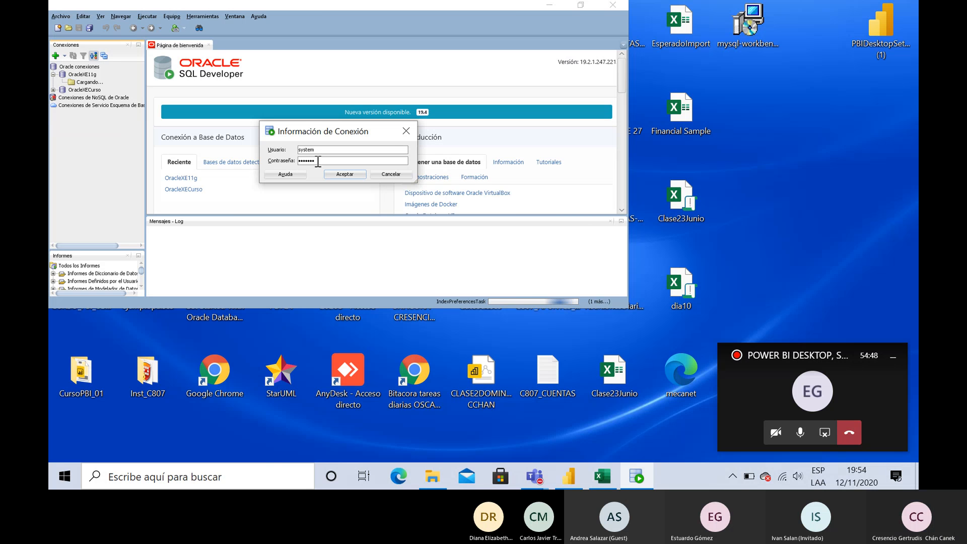
{"action": "key", "text": "Return"}
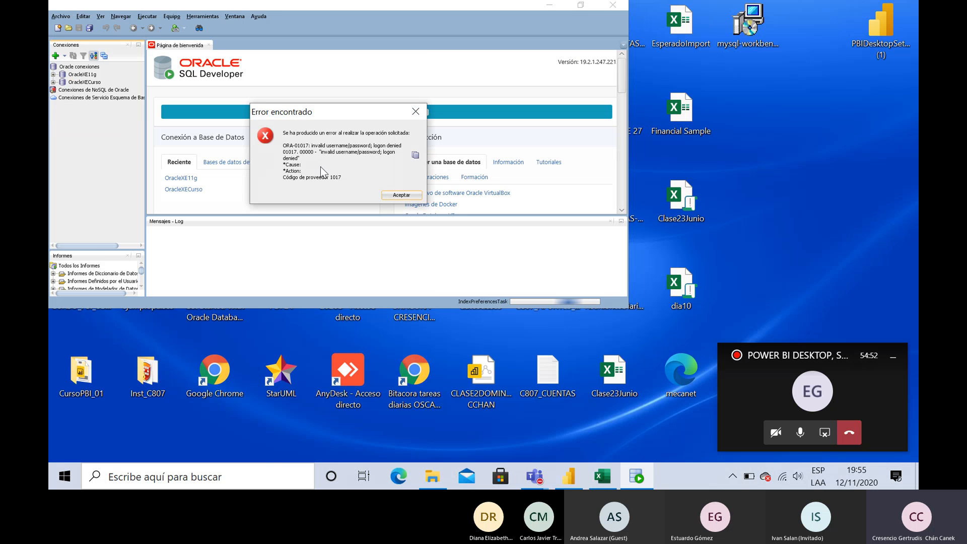
{"action": "left_click", "coordinate": [406, 195]}
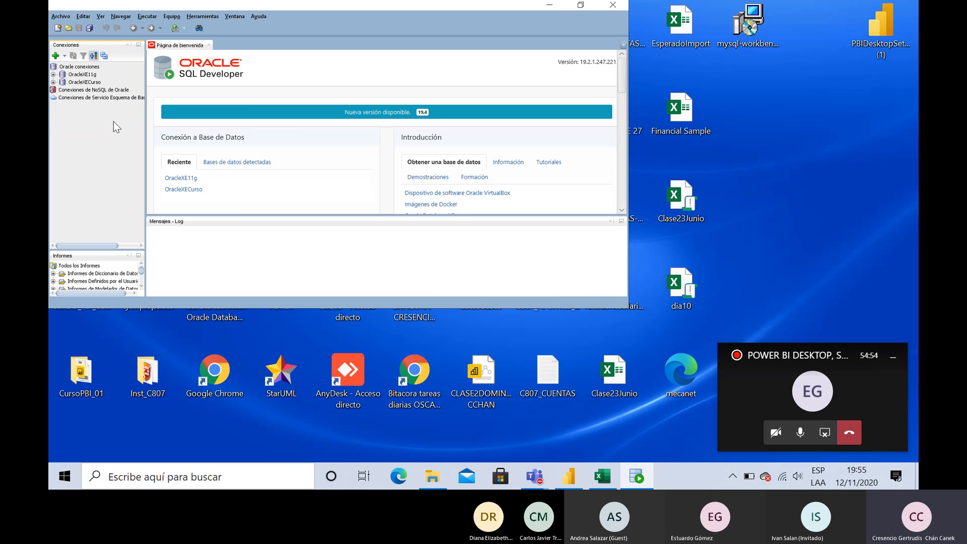
Connect to OracleXE11g as system with the account password and dismiss the connection message.
{"action": "left_click", "coordinate": [53, 74]}
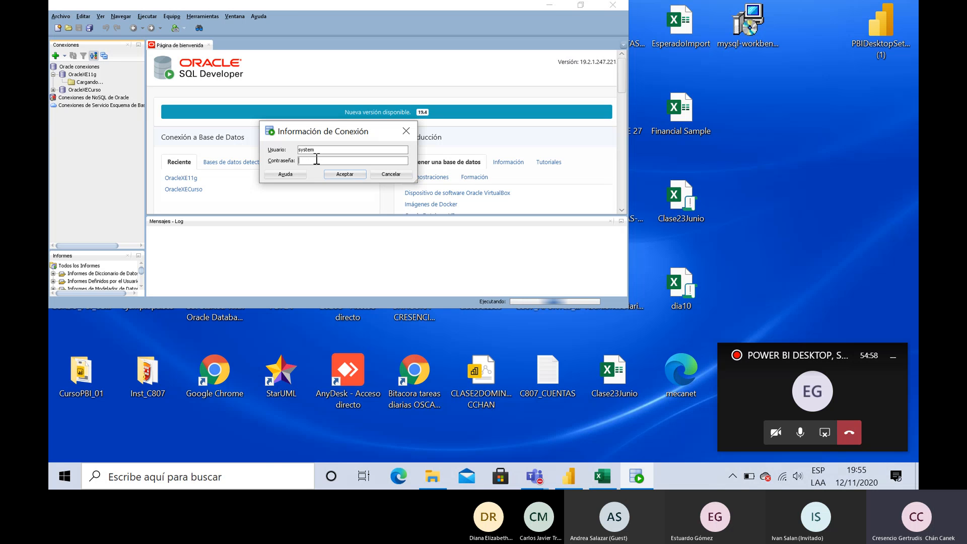
{"action": "type", "text": "•••••"}
{"action": "key", "text": "Return"}
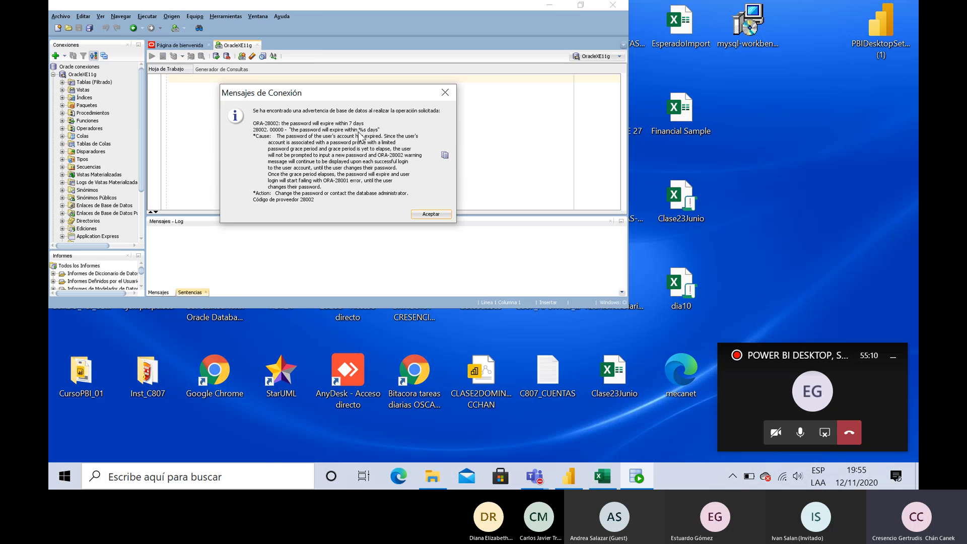
{"action": "left_click", "coordinate": [430, 213]}
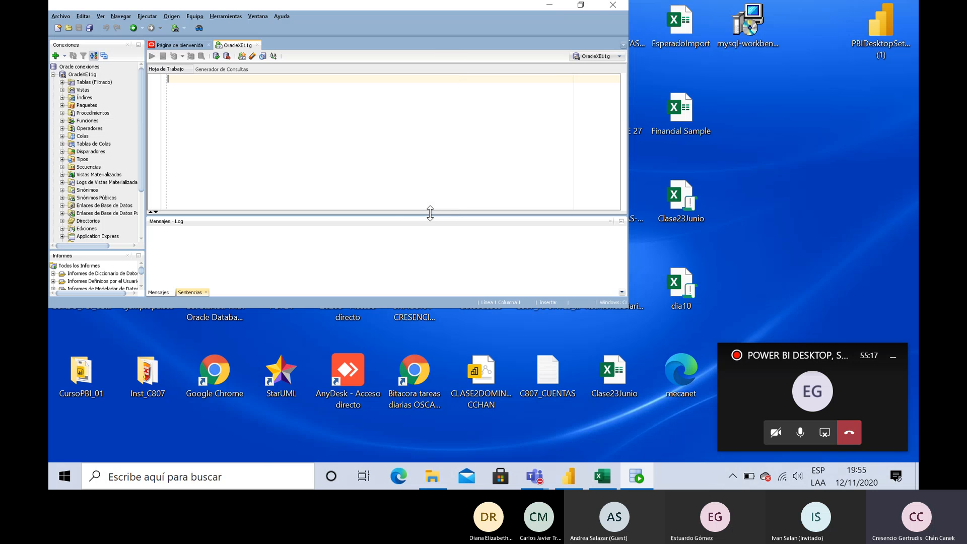
Maximize the SQL Developer window, widen the connections tree, and expand the filtered tables of OracleXE11g.
{"action": "left_click", "coordinate": [581, 5]}
{"action": "left_click", "coordinate": [610, 102]}
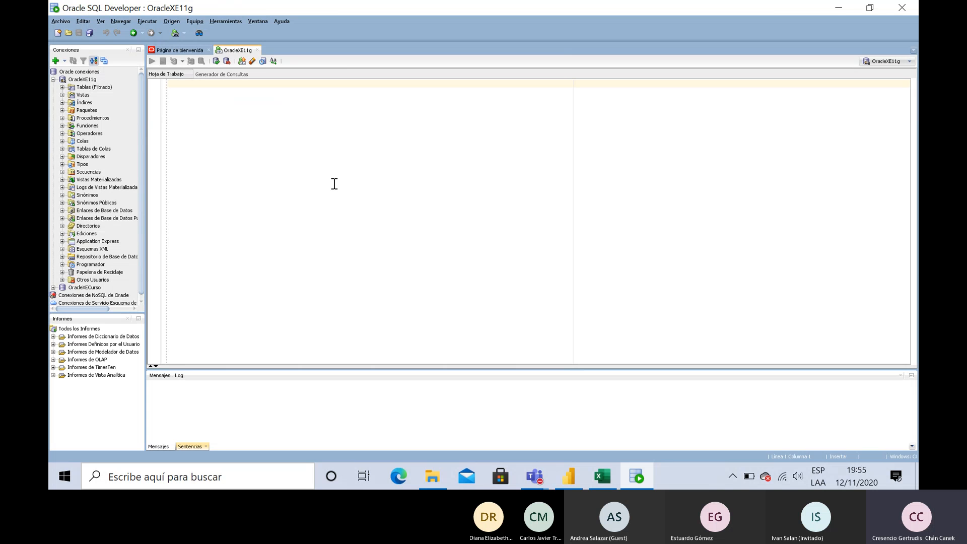
{"action": "left_click", "coordinate": [62, 87]}
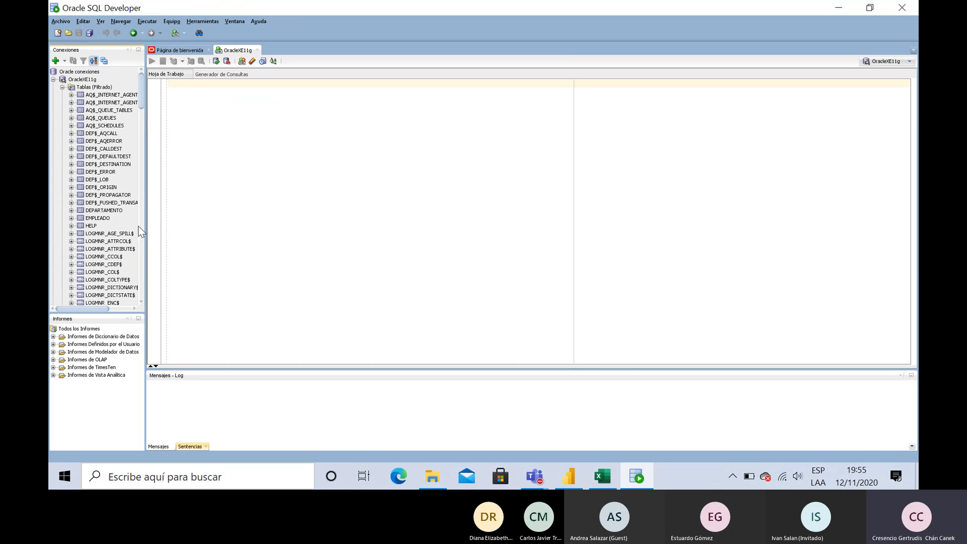
{"action": "left_click_drag", "start_coordinate": [146, 210], "coordinate": [193, 222]}
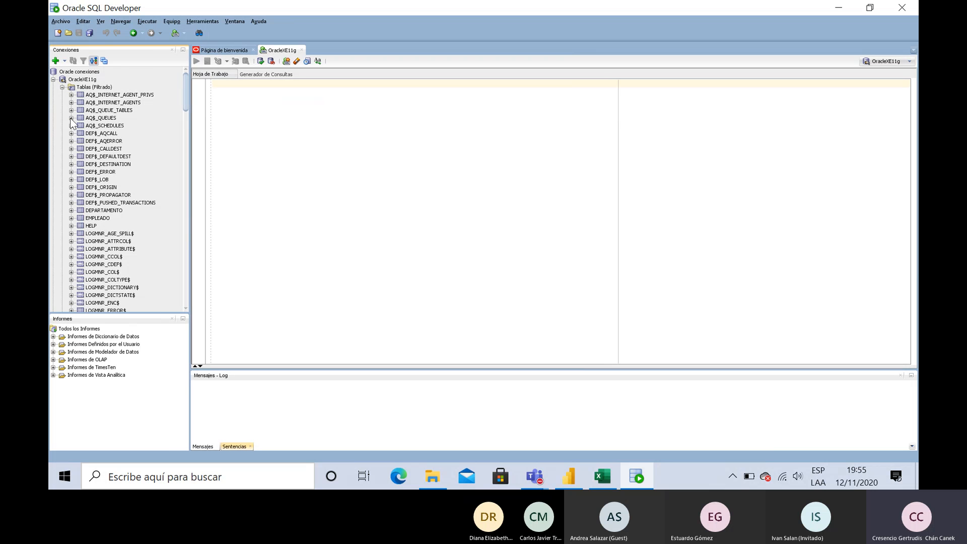
{"action": "left_click", "coordinate": [63, 87]}
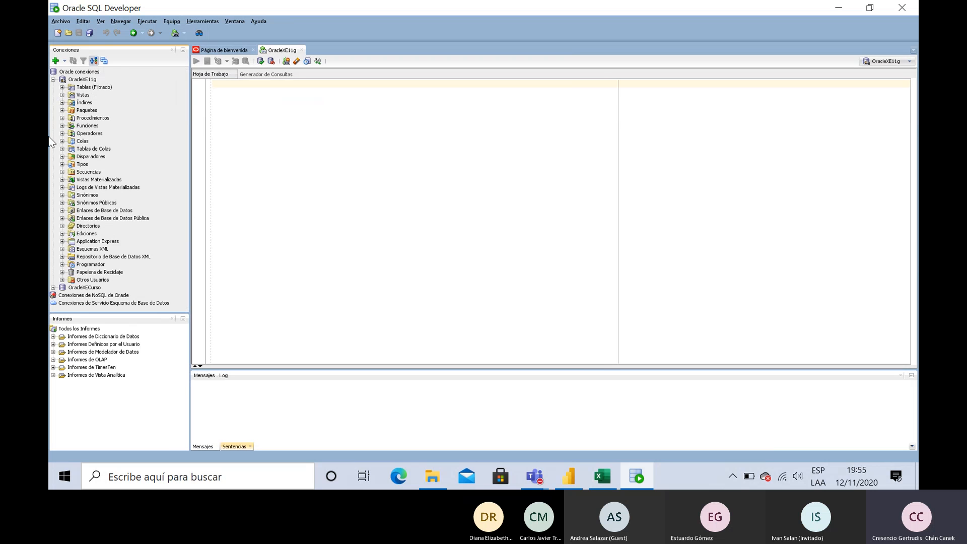
{"action": "left_click", "coordinate": [63, 87]}
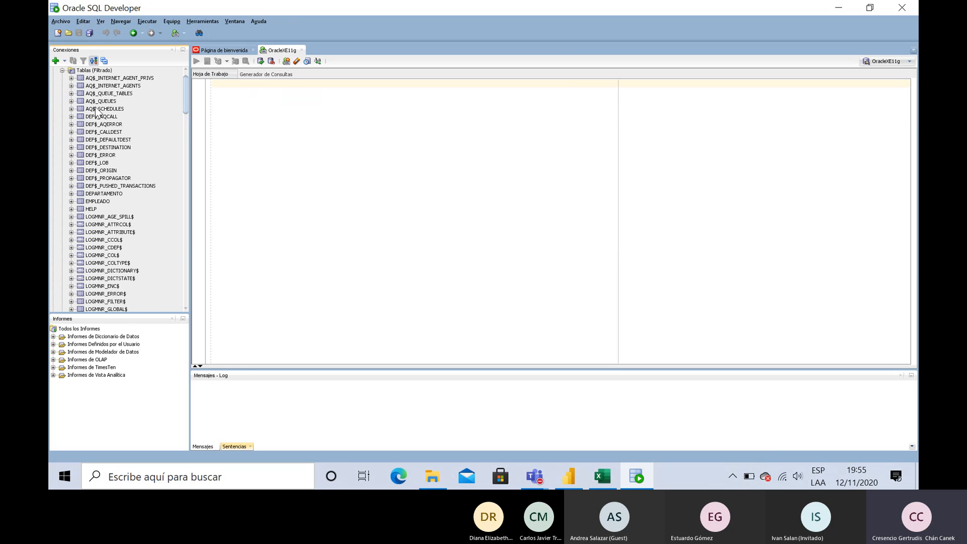
Find the PRODUCTOS table in the OracleXE11g table list, and examine its column definitions and data rows.
{"action": "scroll", "coordinate": [103, 136], "scroll_direction": "down", "scroll_amount": 4}
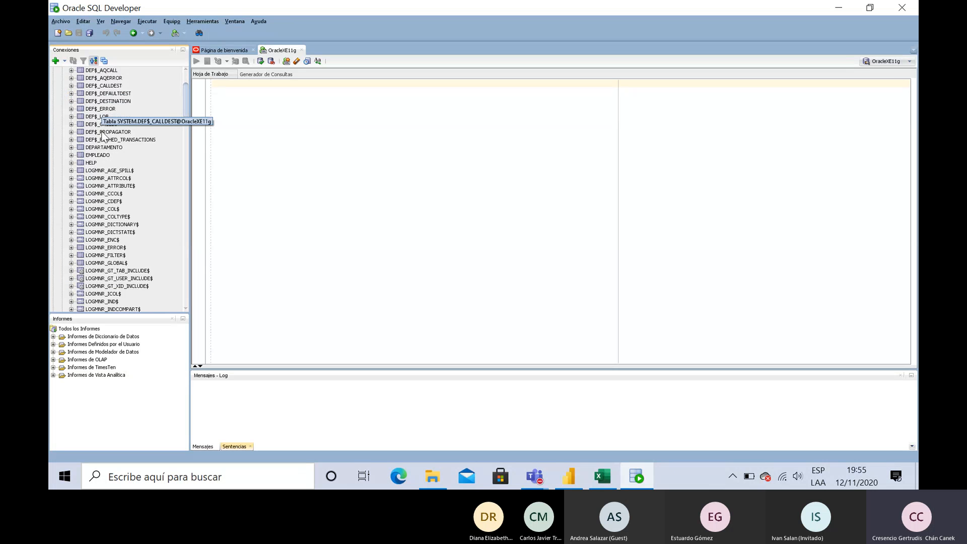
{"action": "scroll", "coordinate": [103, 136], "scroll_direction": "down", "scroll_amount": 10}
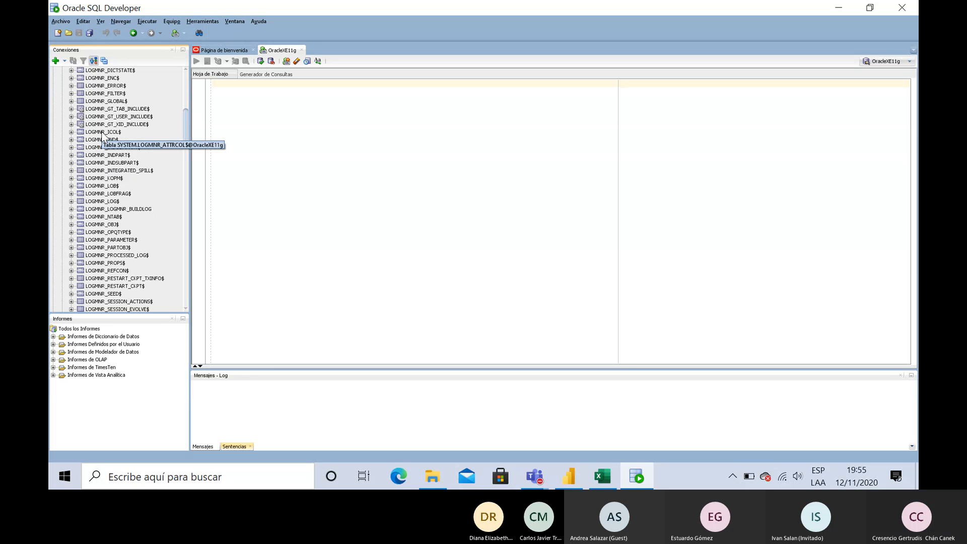
{"action": "scroll", "coordinate": [102, 135], "scroll_direction": "down", "scroll_amount": 15}
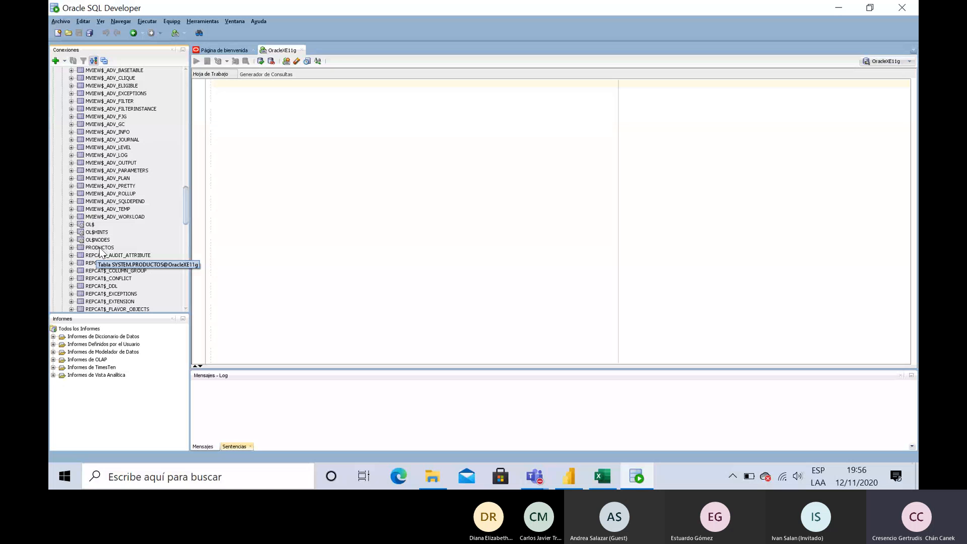
{"action": "left_click", "coordinate": [100, 249]}
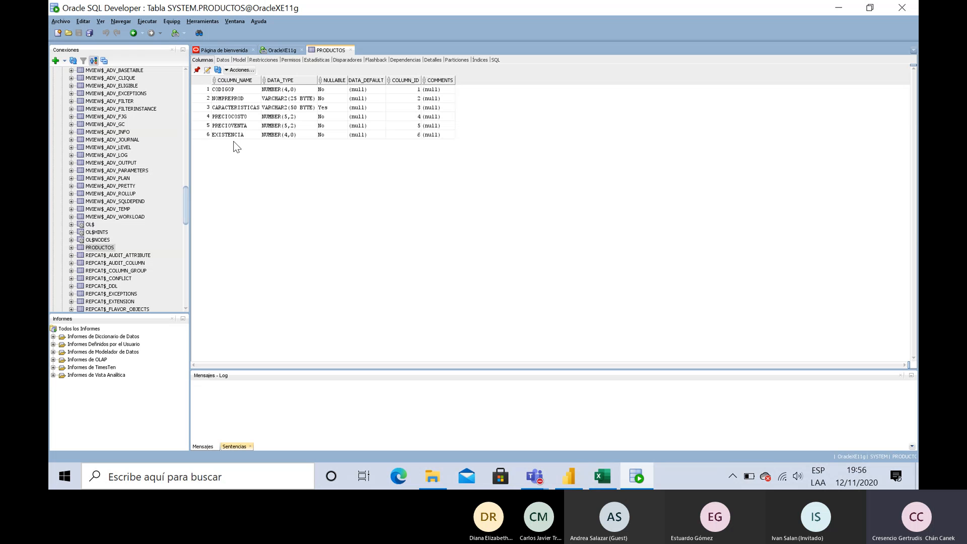
{"action": "left_click", "coordinate": [223, 61]}
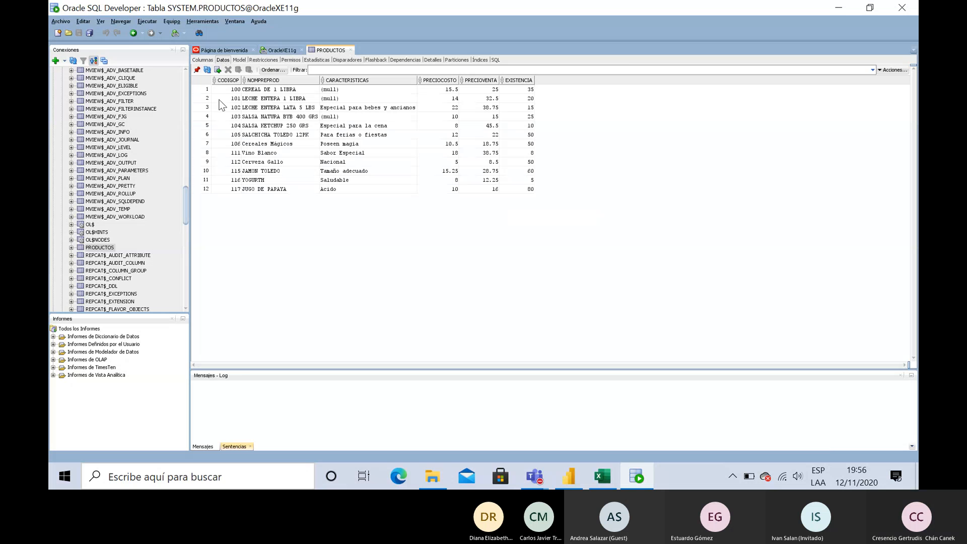
Examine the PRODUCTOS data column by column along the first row, from CODIGOP through EXISTENCIA.
{"action": "left_click", "coordinate": [259, 107]}
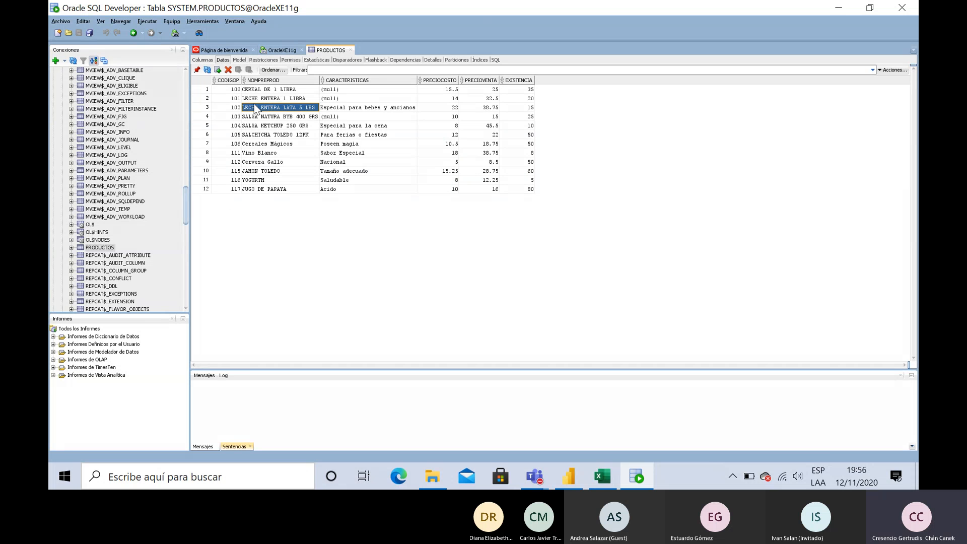
{"action": "left_click", "coordinate": [260, 90]}
{"action": "key", "text": "Left"}
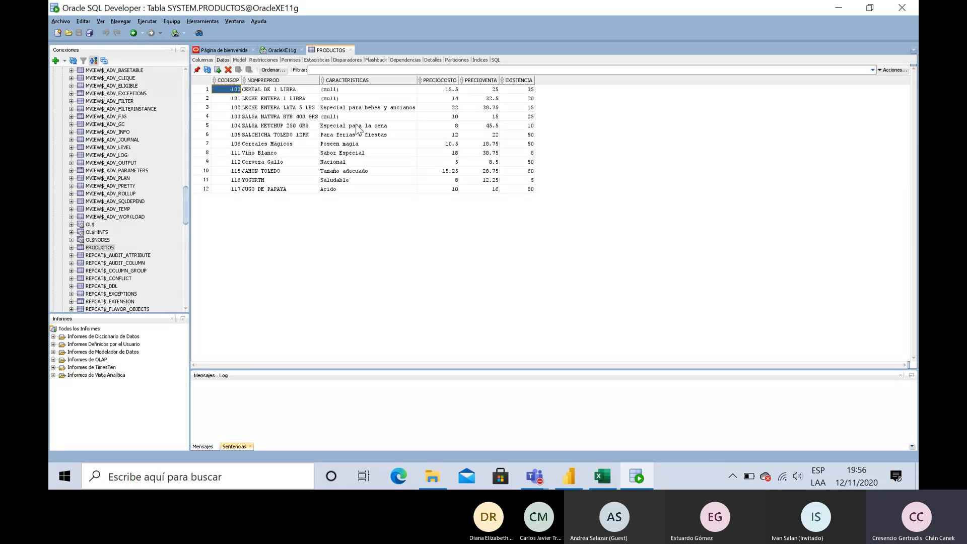
{"action": "key", "text": "Right"}
{"action": "key", "text": "Right"}
{"action": "key", "text": "Right"}
{"action": "key", "text": "Right"}
{"action": "key", "text": "Right"}
{"action": "key", "text": "Left"}
{"action": "key", "text": "Left"}
{"action": "key", "text": "Left"}
{"action": "key", "text": "Left"}
{"action": "key", "text": "Left"}
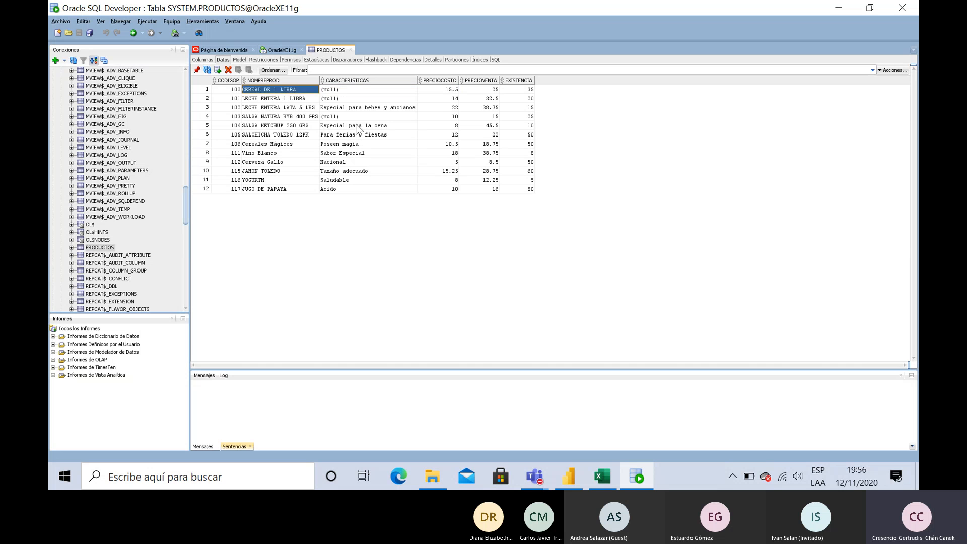
{"action": "key", "text": "Right"}
{"action": "key", "text": "Right"}
{"action": "key", "text": "Left"}
{"action": "key", "text": "Left"}
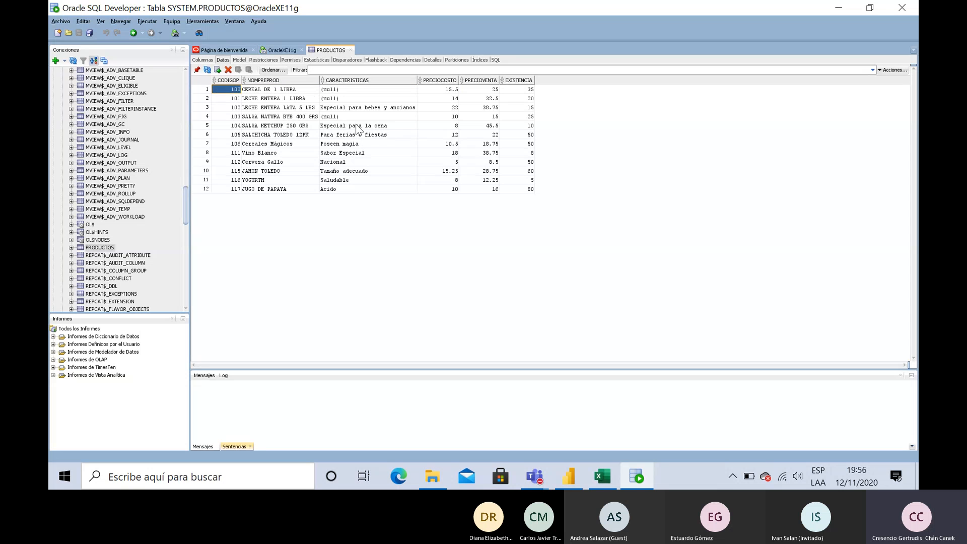
{"action": "key", "text": "Right"}
{"action": "key", "text": "Left"}
{"action": "key", "text": "Right"}
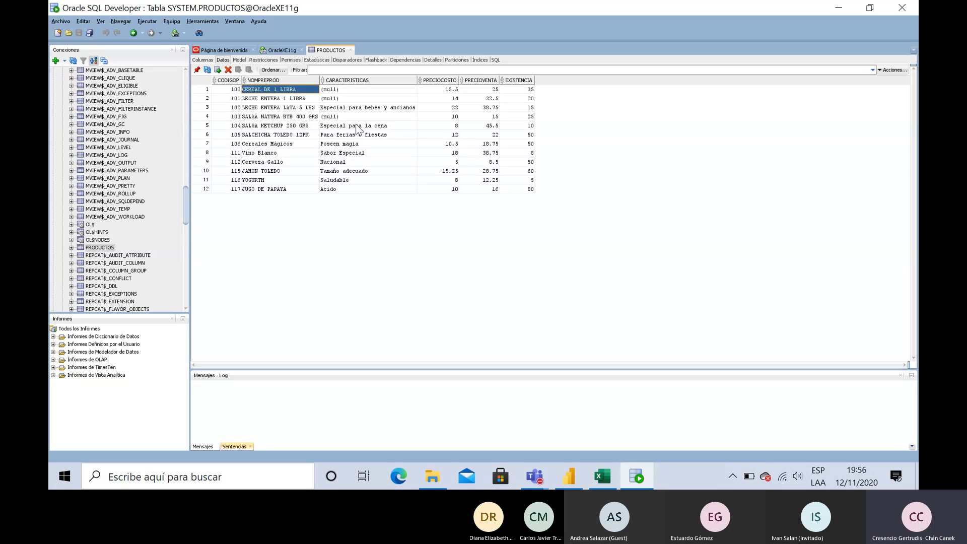
{"action": "key", "text": "Right"}
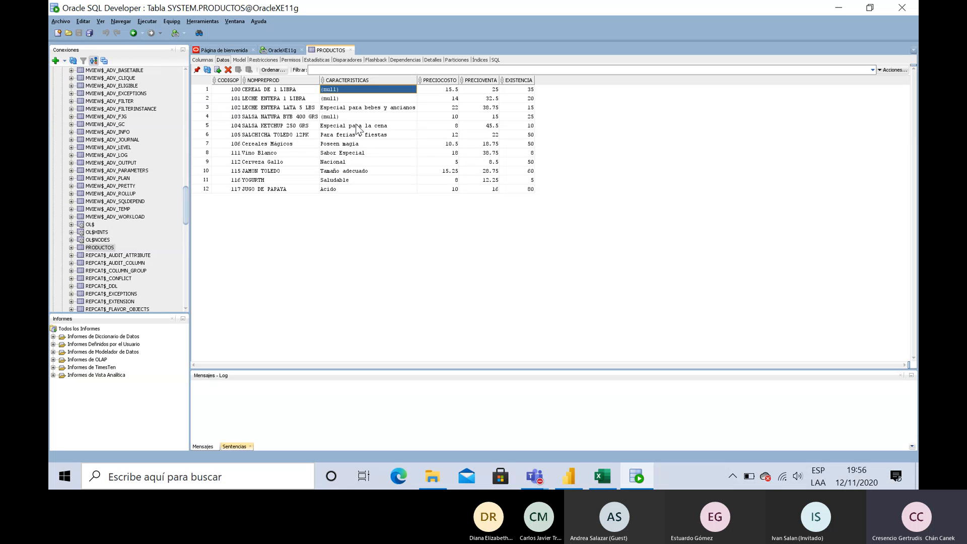
{"action": "key", "text": "Right"}
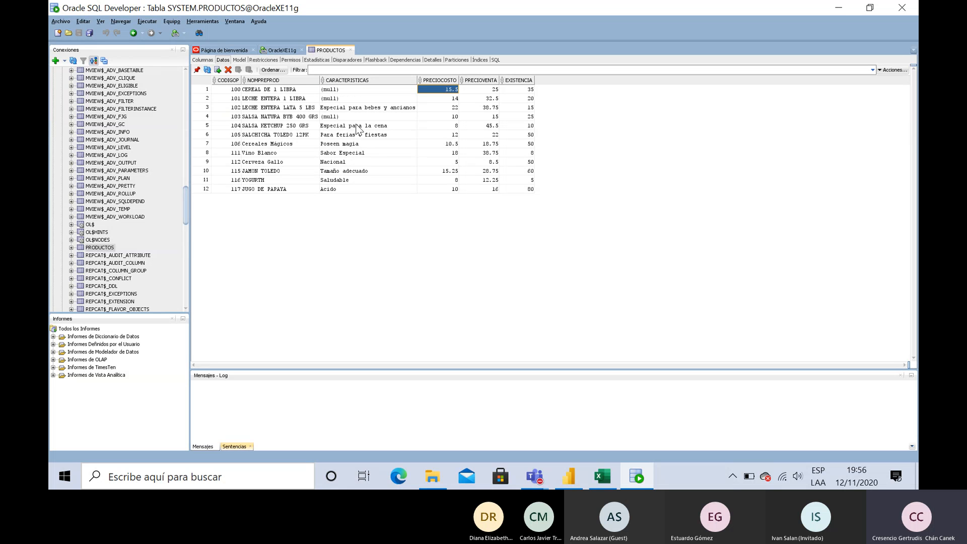
{"action": "key", "text": "Right"}
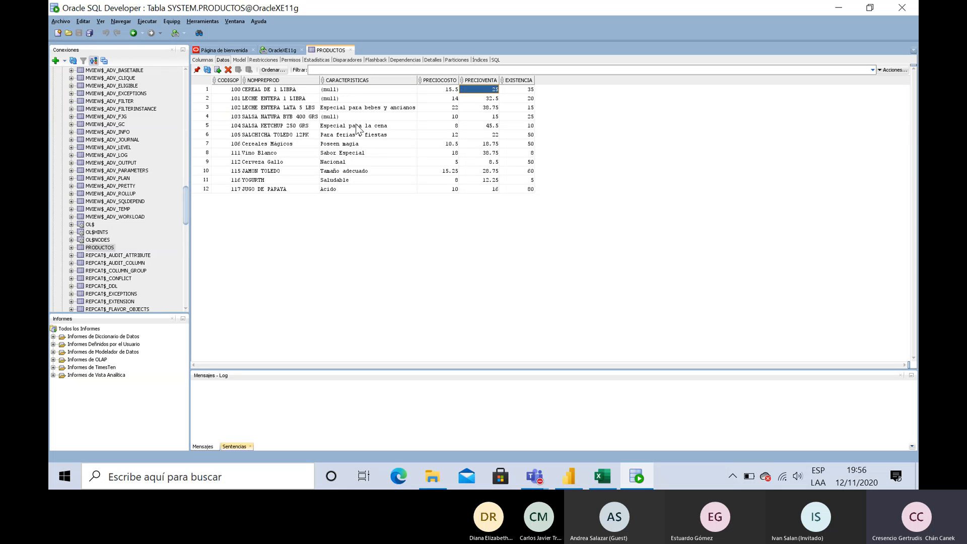
{"action": "key", "text": "Right"}
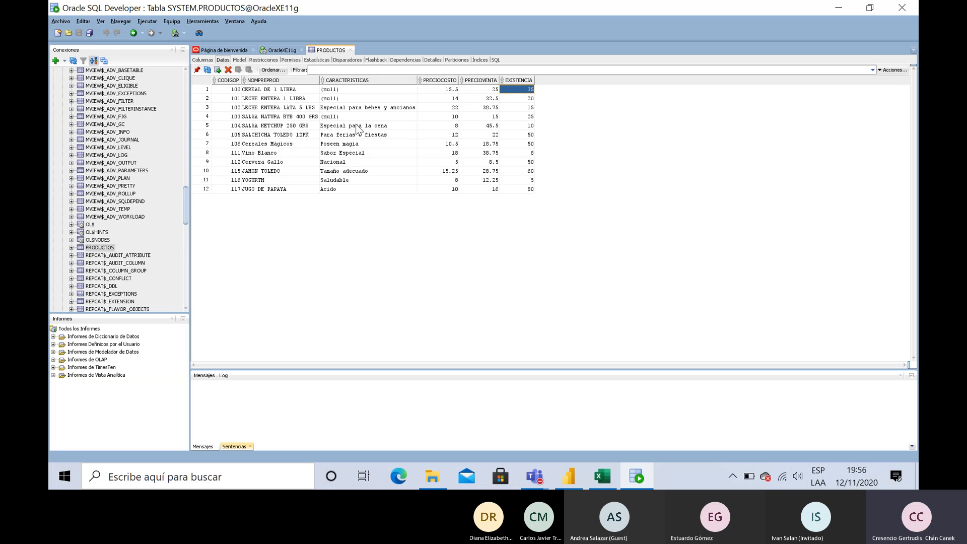
{"action": "key", "text": "Left"}
{"action": "key", "text": "Left"}
{"action": "key", "text": "Left"}
{"action": "key", "text": "Left"}
{"action": "key", "text": "Left"}
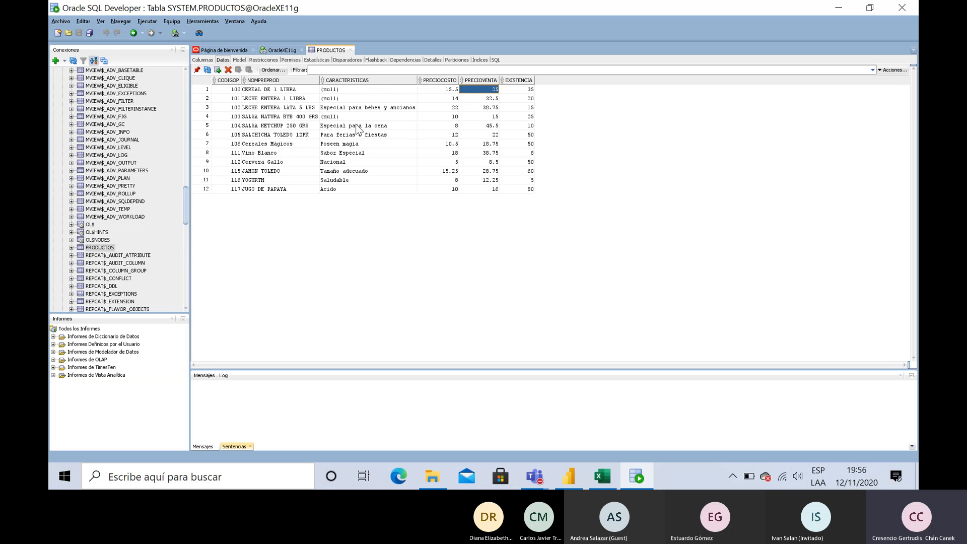
{"action": "key", "text": "Right"}
{"action": "key", "text": "Right"}
{"action": "key", "text": "Right"}
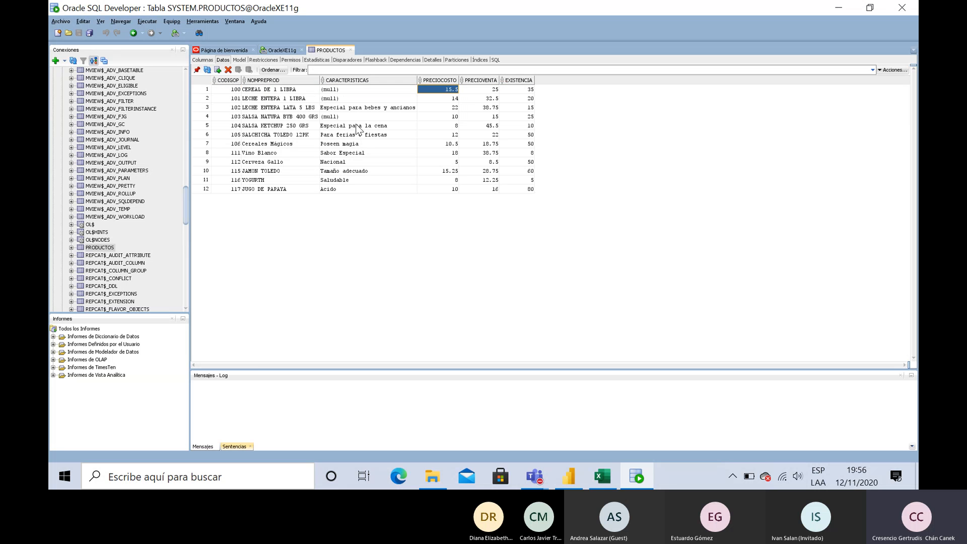
{"action": "key", "text": "Right"}
{"action": "key", "text": "Left"}
{"action": "key", "text": "Left"}
{"action": "key", "text": "Left"}
{"action": "key", "text": "Left"}
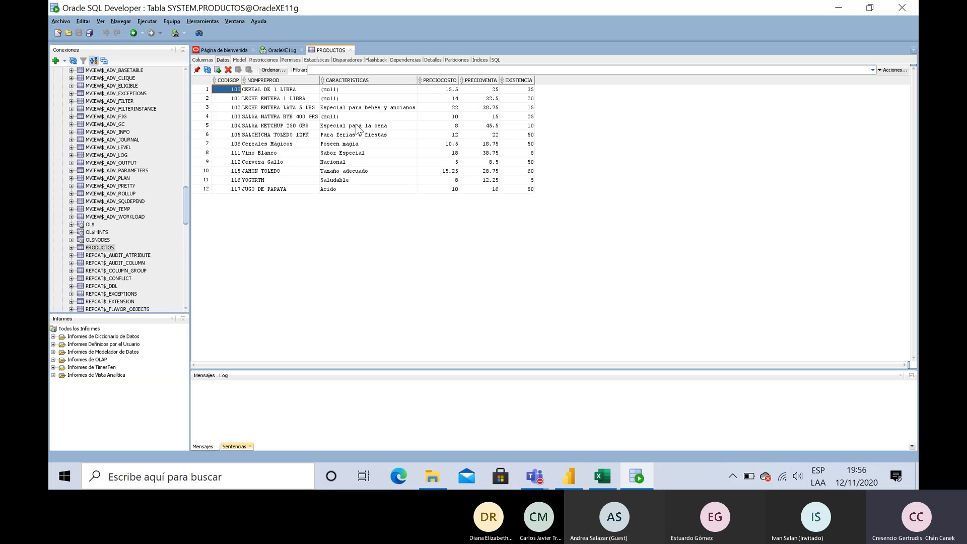
Switch to Power BI Desktop and start a new data connection with the Oracle Database connector.
{"action": "left_click", "coordinate": [578, 483]}
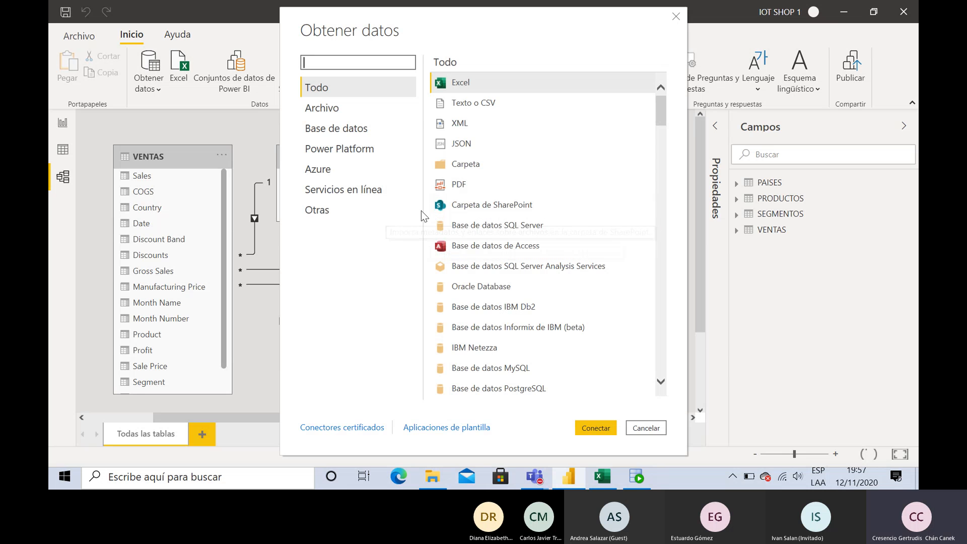
{"action": "left_click", "coordinate": [332, 129]}
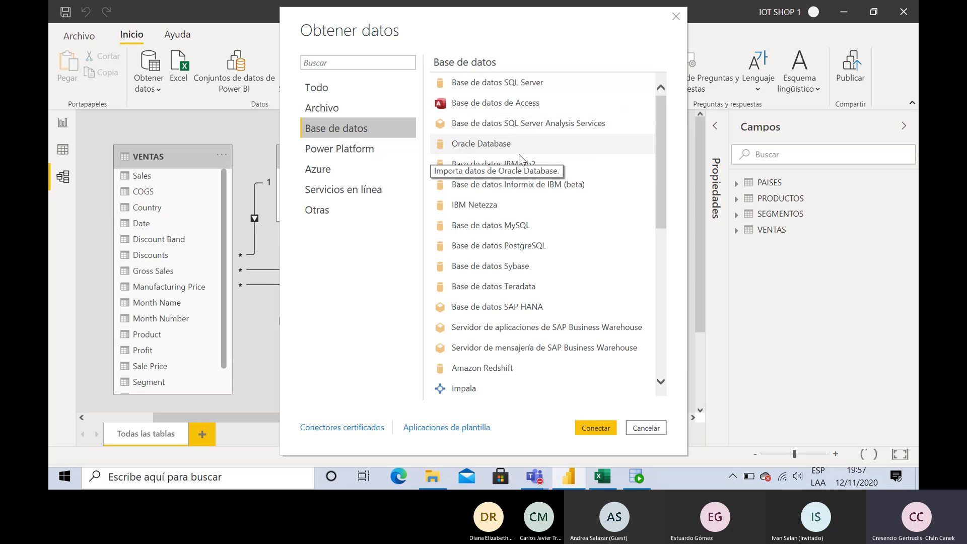
{"action": "left_click", "coordinate": [476, 145]}
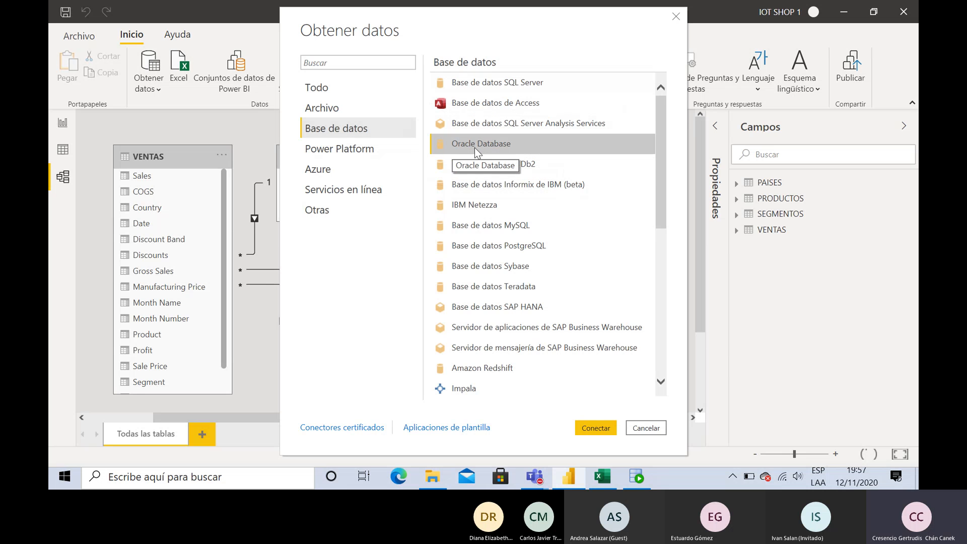
{"action": "left_click", "coordinate": [592, 429]}
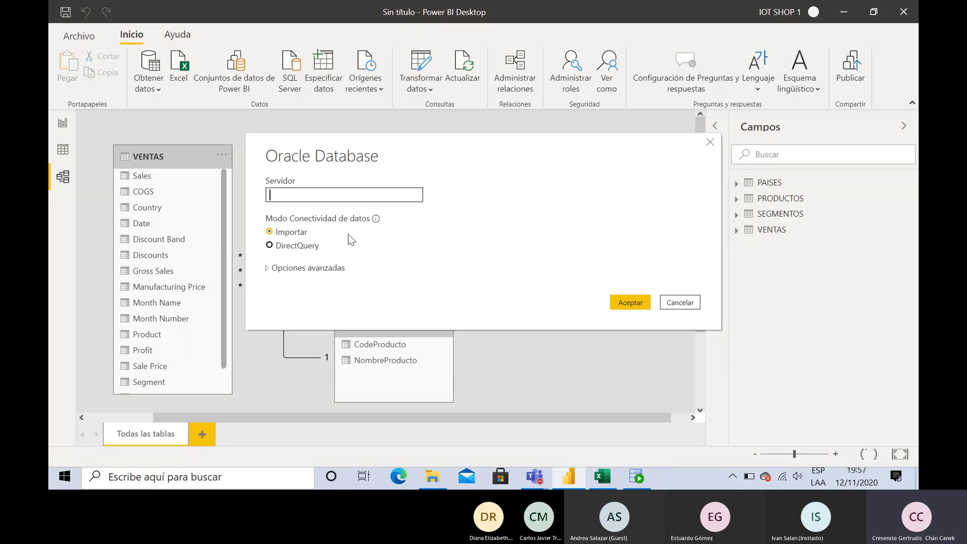
Set the Oracle server to localhost, enter the SQL statement "select * from productos" in the advanced options, and run the query.
{"action": "left_click", "coordinate": [336, 195]}
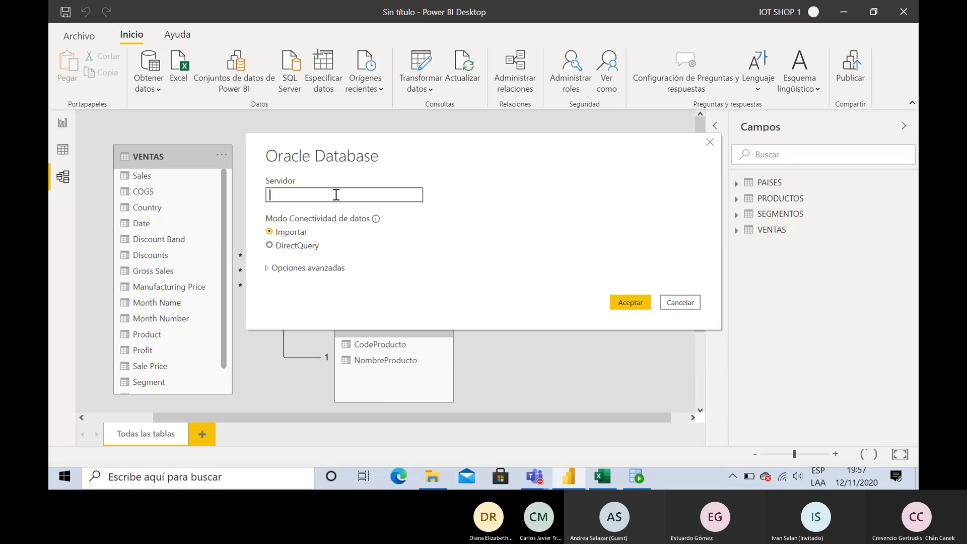
{"action": "type", "text": "localh"}
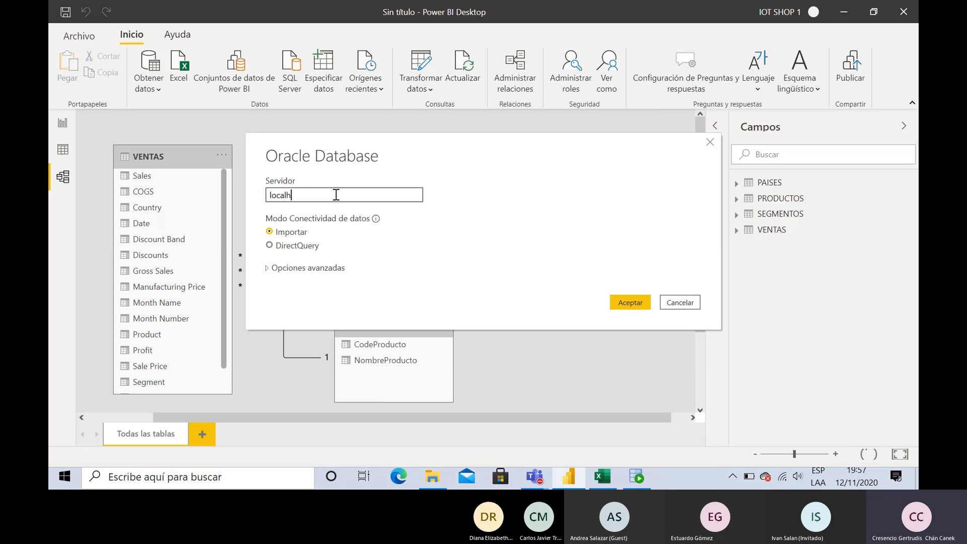
{"action": "type", "text": "ost"}
{"action": "left_click", "coordinate": [267, 271]}
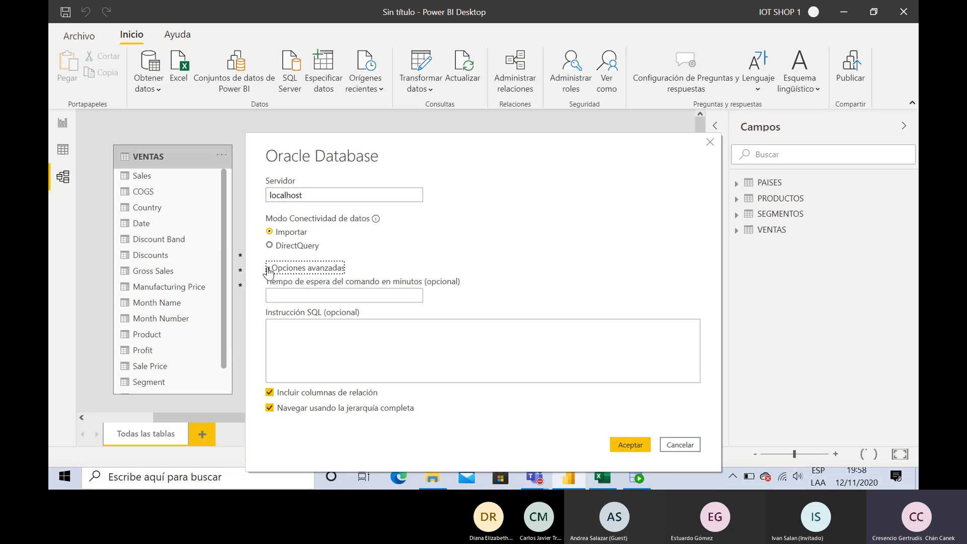
{"action": "left_click", "coordinate": [348, 337]}
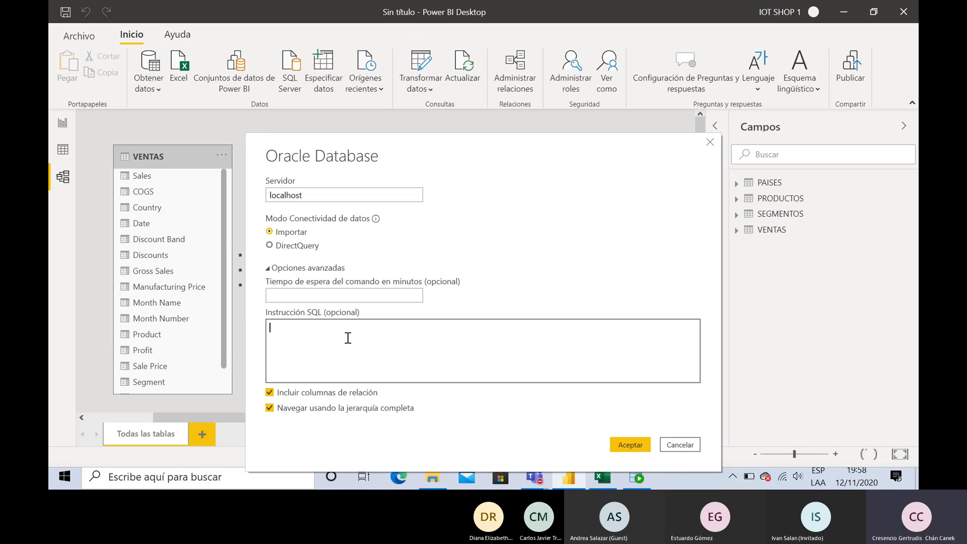
{"action": "type", "text": "select * from productos"}
{"action": "left_click", "coordinate": [630, 444]}
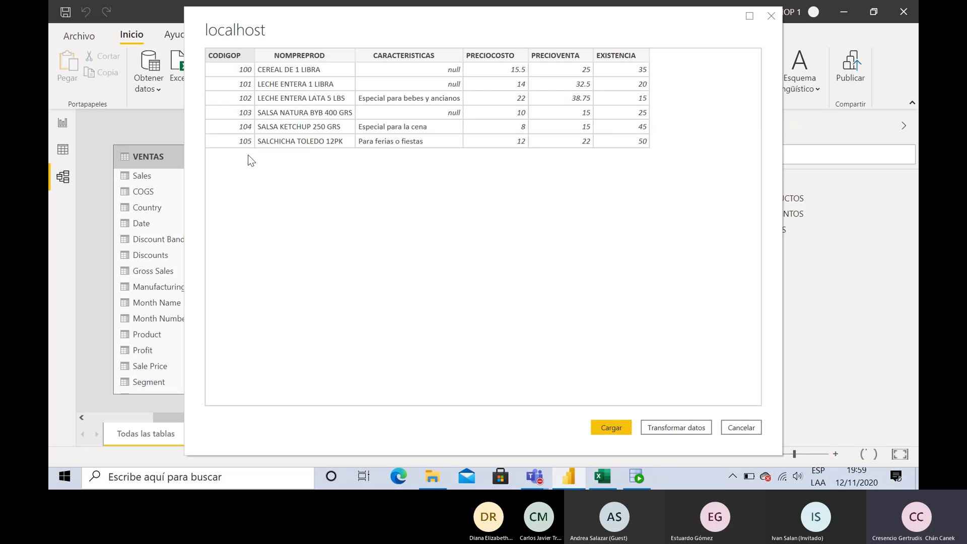
Compare the query preview with the PRODUCTOS rows in SQL Developer, and load the query into the Power BI model.
{"action": "left_click", "coordinate": [636, 476]}
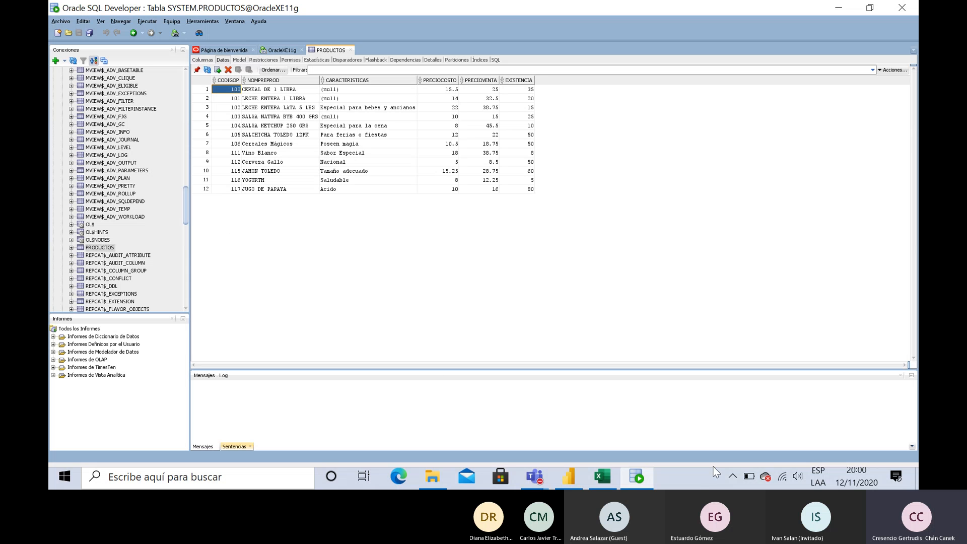
{"action": "left_click", "coordinate": [569, 481]}
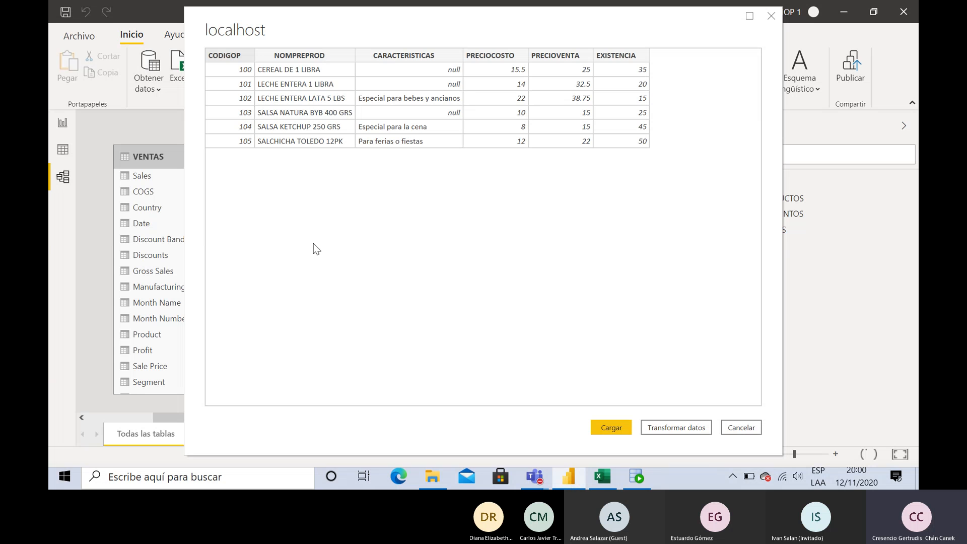
{"action": "left_click", "coordinate": [605, 426]}
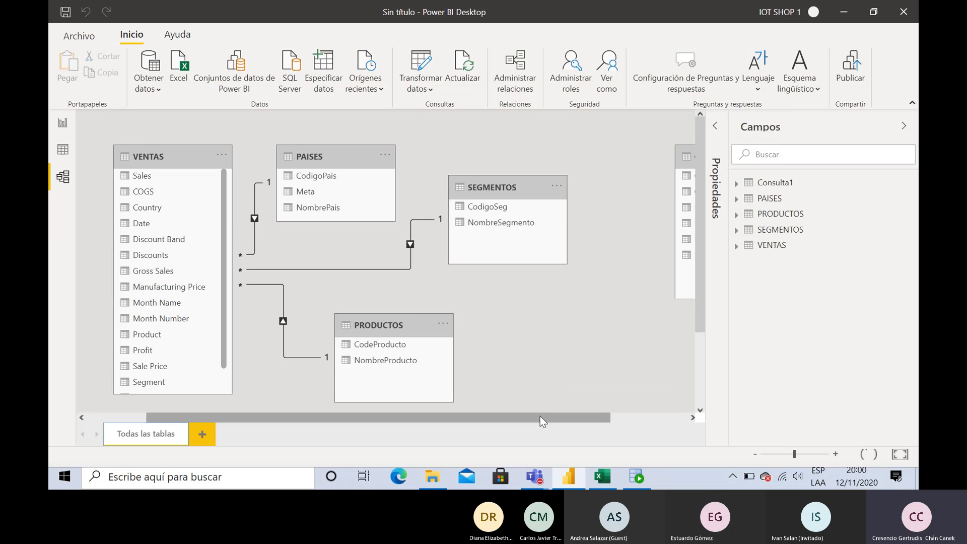
Rename the Consulta1 table as PRODUCTOS ORACLE and place it beside SEGMENTOS in the model diagram.
{"action": "left_click_drag", "start_coordinate": [540, 416], "coordinate": [639, 418]}
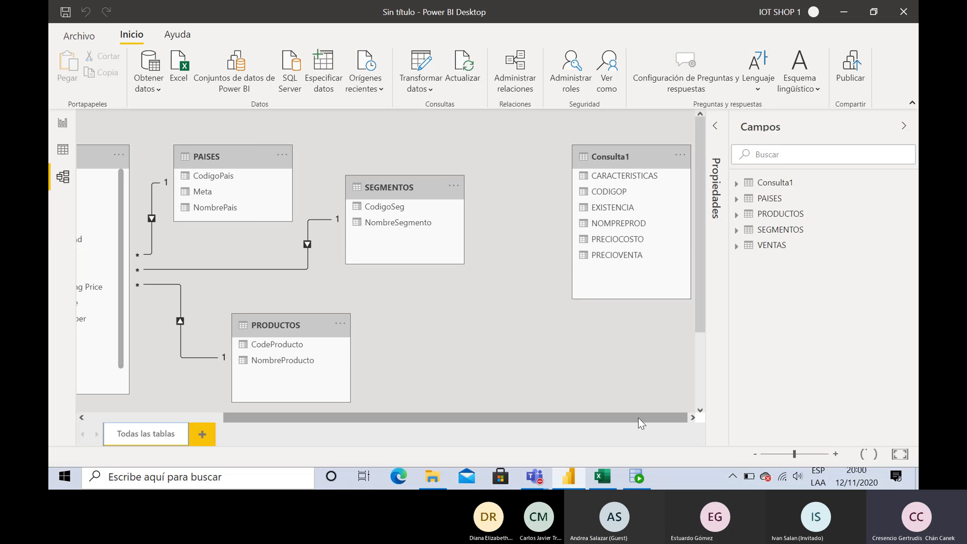
{"action": "left_click_drag", "start_coordinate": [621, 159], "coordinate": [623, 250]}
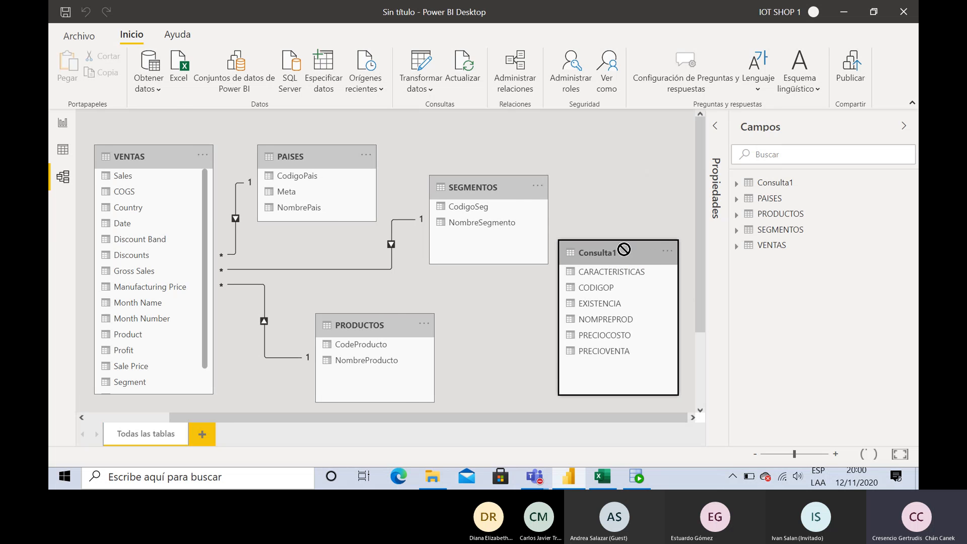
{"action": "double_click", "coordinate": [781, 183]}
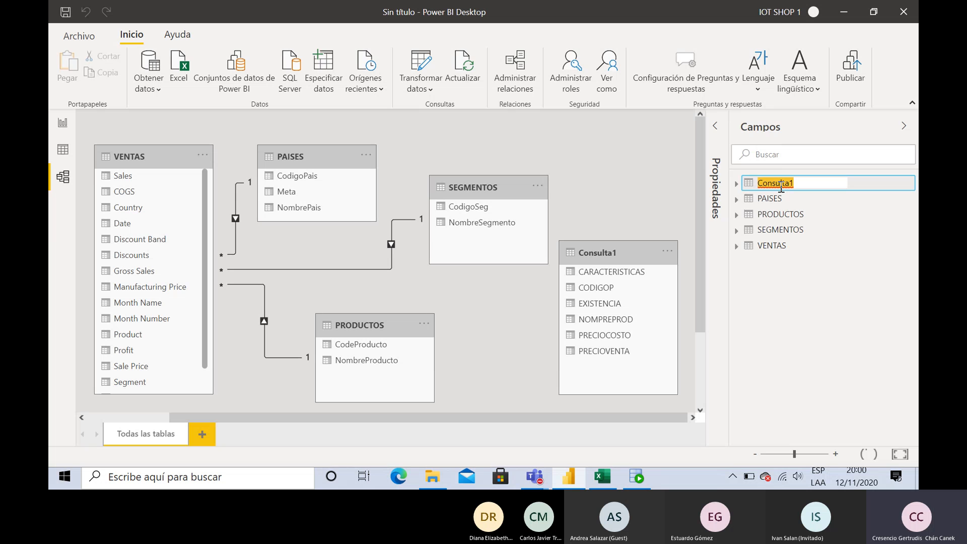
{"action": "type", "text": "PRODUCTOS ORACLE"}
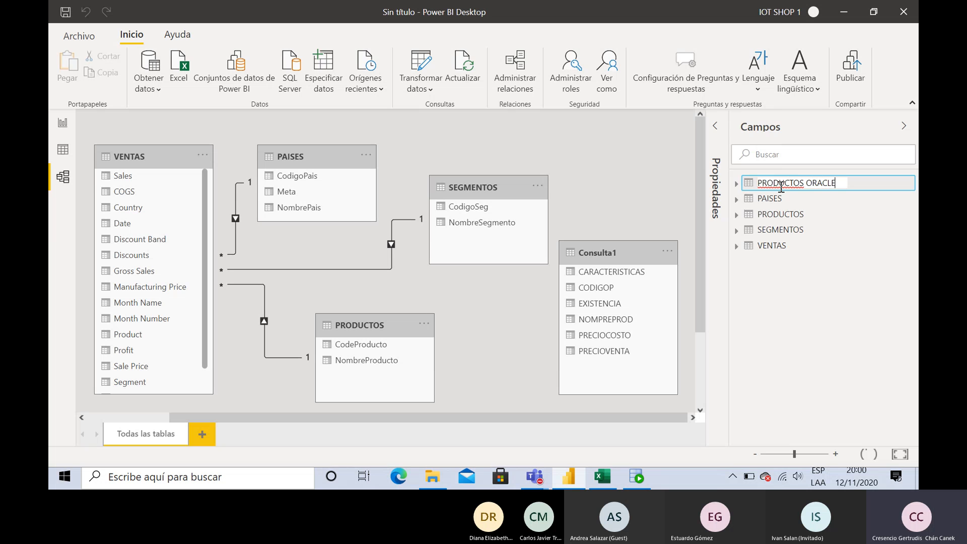
{"action": "key", "text": "Return"}
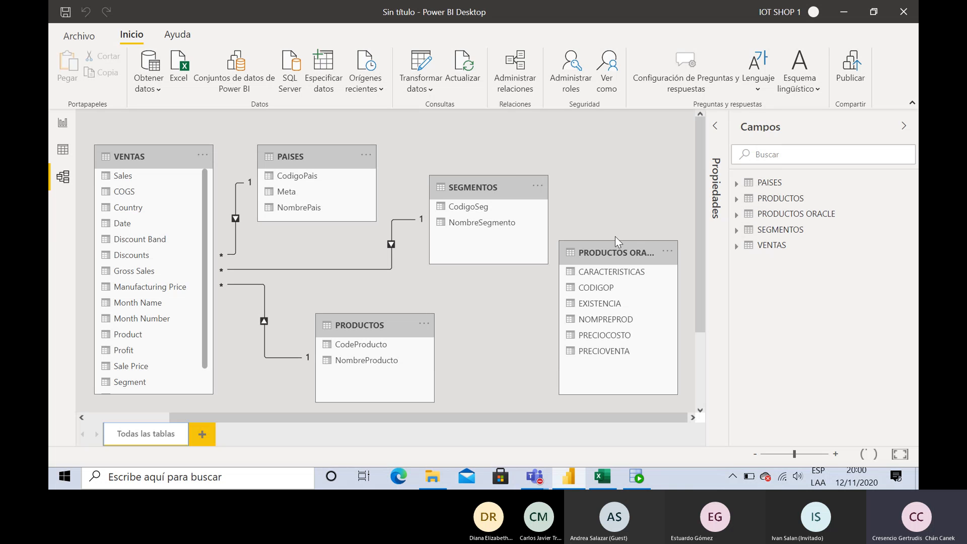
{"action": "left_click_drag", "start_coordinate": [616, 248], "coordinate": [618, 166]}
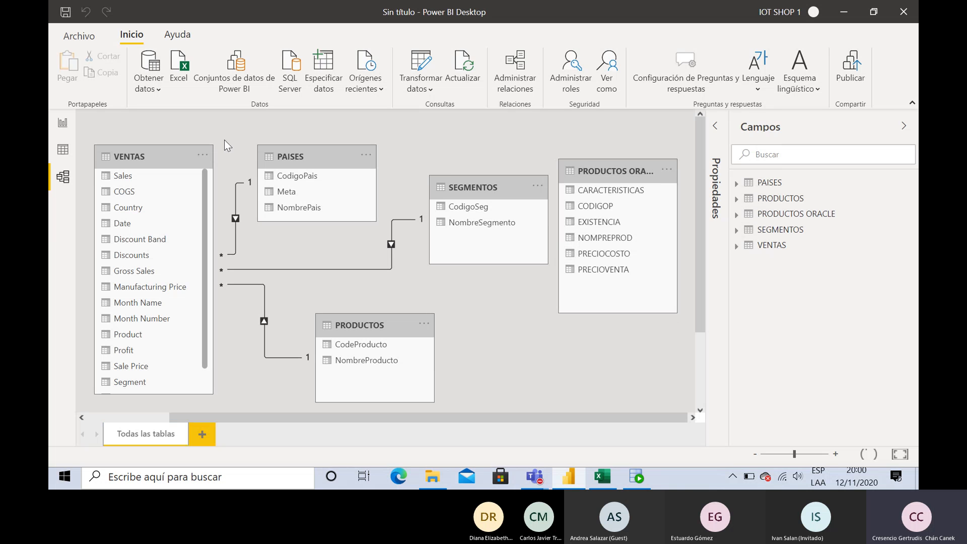
Display the PRODUCTOS ORACLE rows in the data view and compare them with the PRODUCTOS table in SQL Developer.
{"action": "left_click", "coordinate": [63, 151]}
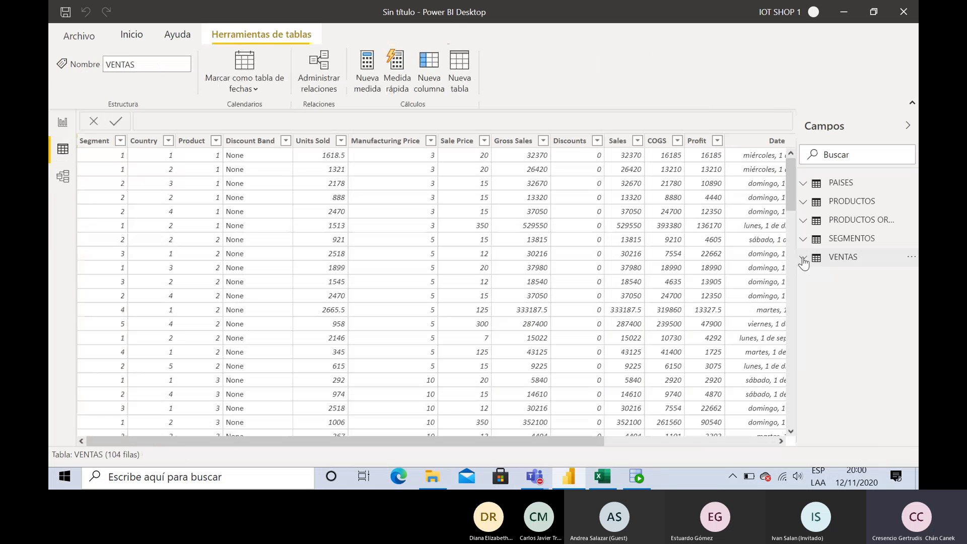
{"action": "left_click", "coordinate": [865, 221]}
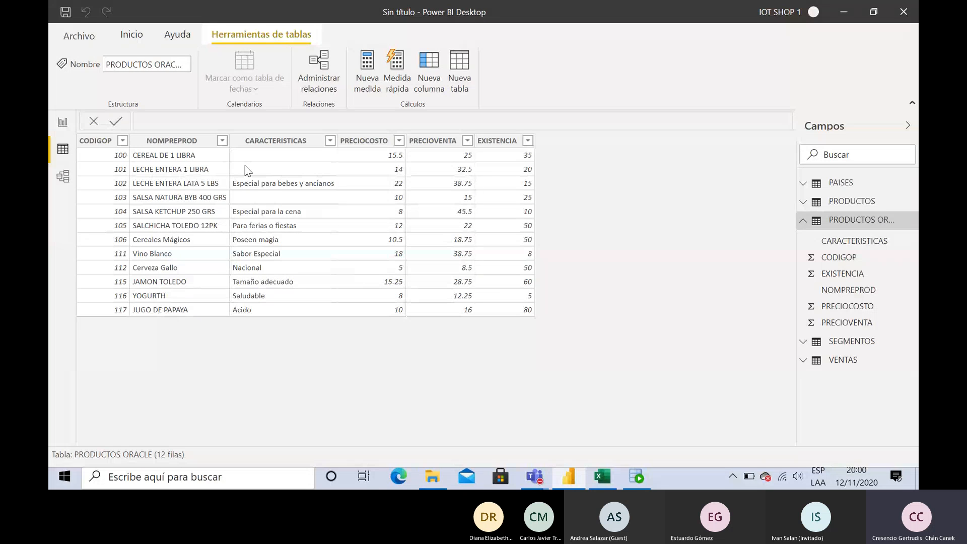
{"action": "left_click", "coordinate": [637, 481]}
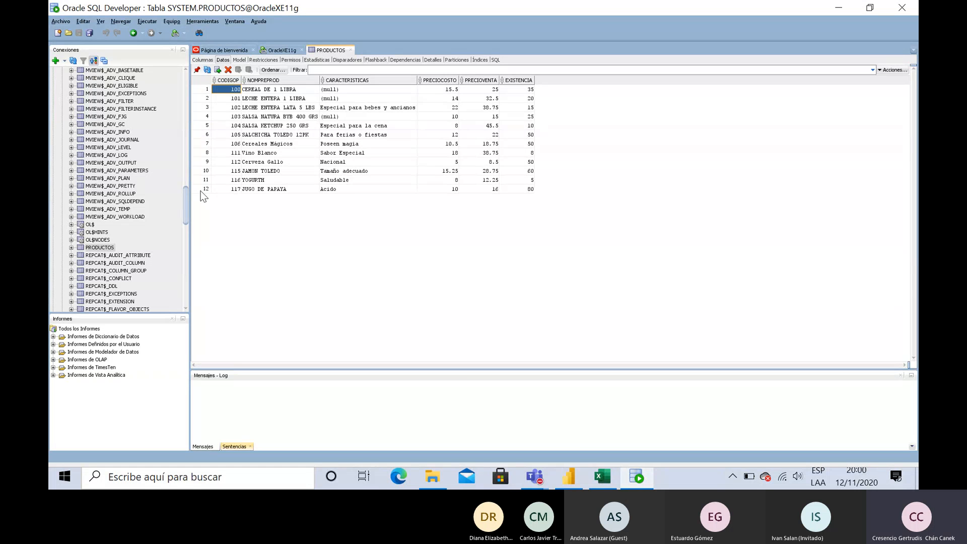
{"action": "left_click", "coordinate": [579, 479]}
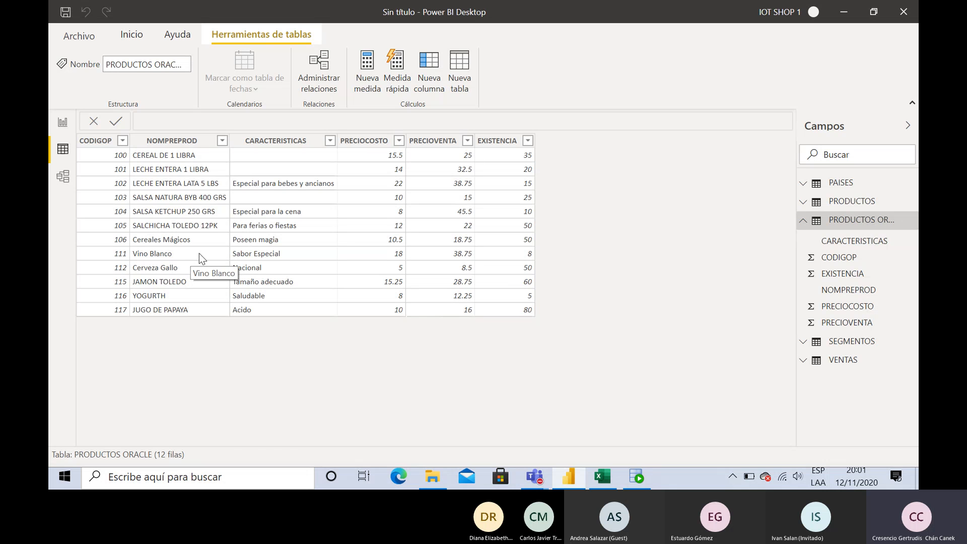
{"action": "left_click", "coordinate": [185, 216]}
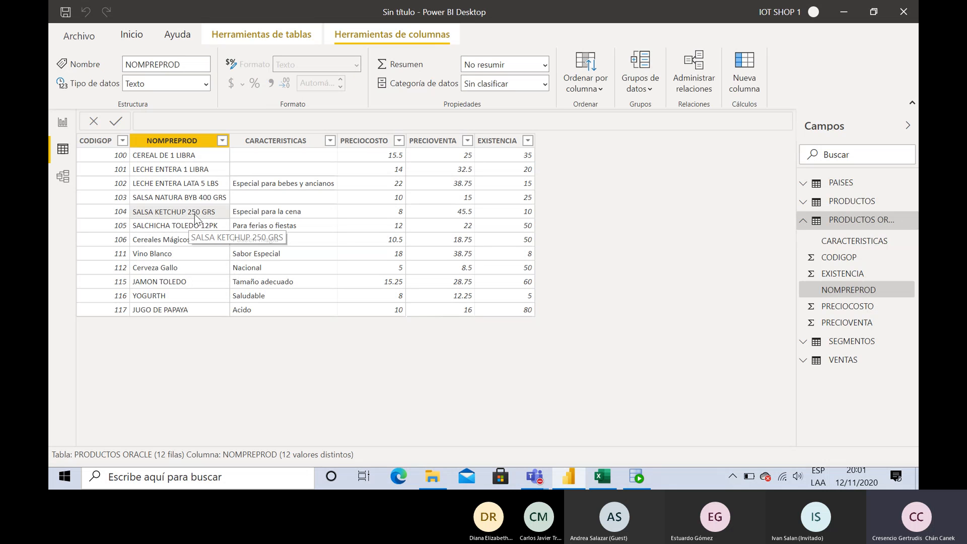
Switch to SQL Developer and set the PRECIOVENTA of the Vino Blanco row in the PRODUCTOS table to 60.
{"action": "left_click", "coordinate": [281, 214]}
{"action": "left_click", "coordinate": [184, 223]}
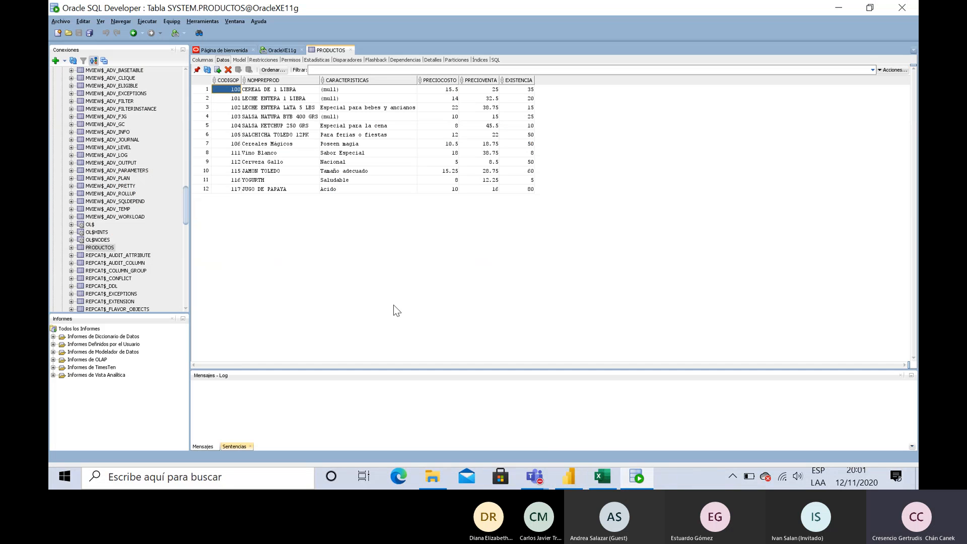
{"action": "left_click", "coordinate": [637, 477]}
{"action": "left_click", "coordinate": [263, 154]}
{"action": "left_click", "coordinate": [209, 153]}
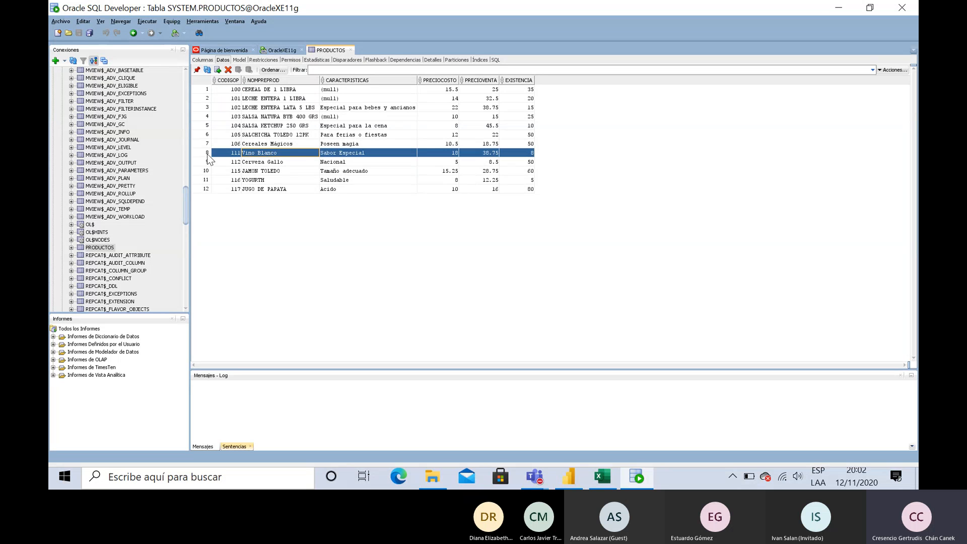
{"action": "double_click", "coordinate": [491, 153]}
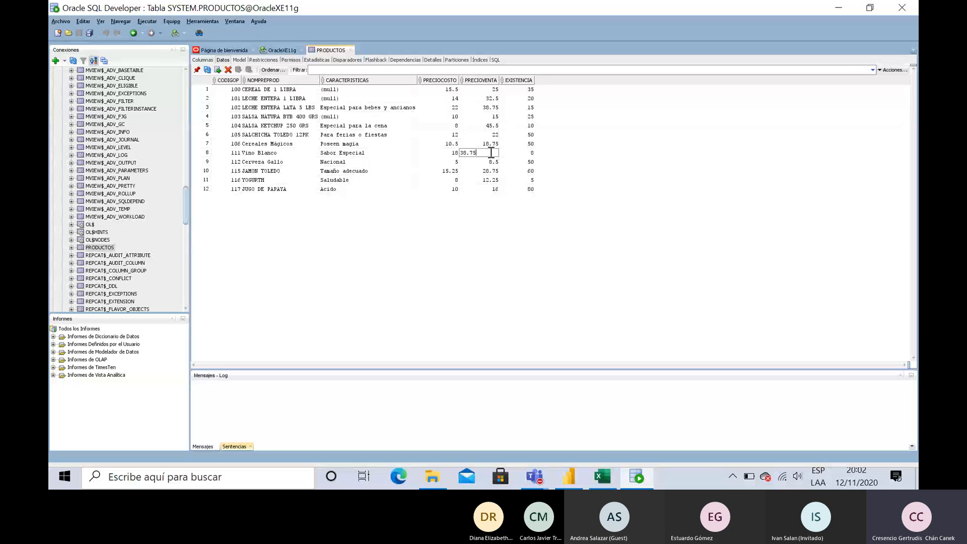
{"action": "key", "text": "BackSpace"}
{"action": "key", "text": "BackSpace"}
{"action": "key", "text": "BackSpace"}
{"action": "key", "text": "BackSpace"}
{"action": "key", "text": "BackSpace"}
{"action": "type", "text": "60"}
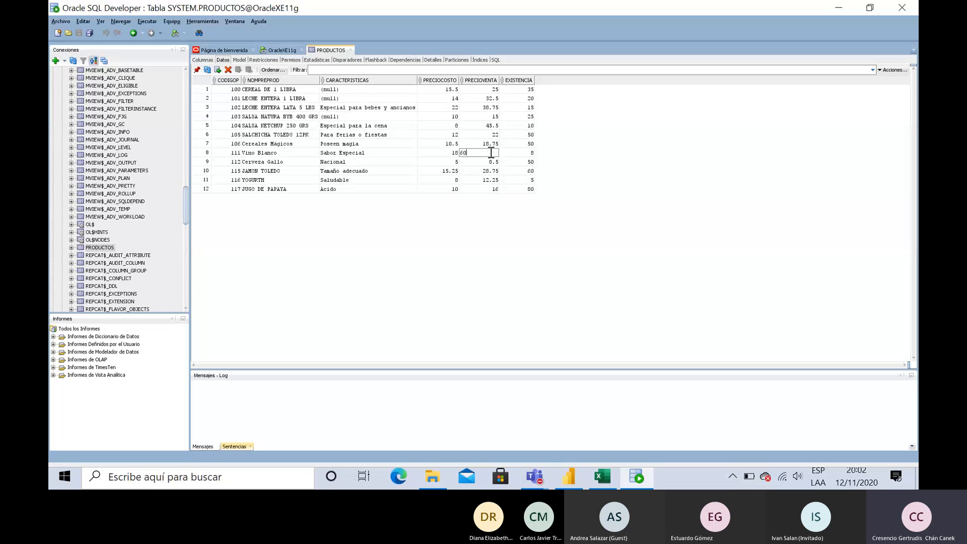
{"action": "key", "text": "Return"}
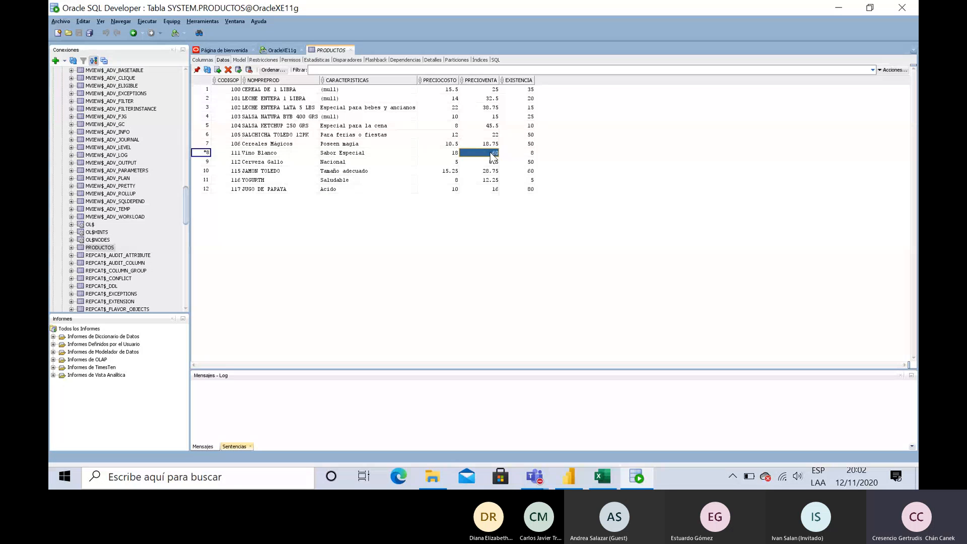
Commit the PRODUCTOS price change to the Oracle database and check the Vino Blanco row's values.
{"action": "left_click", "coordinate": [409, 173]}
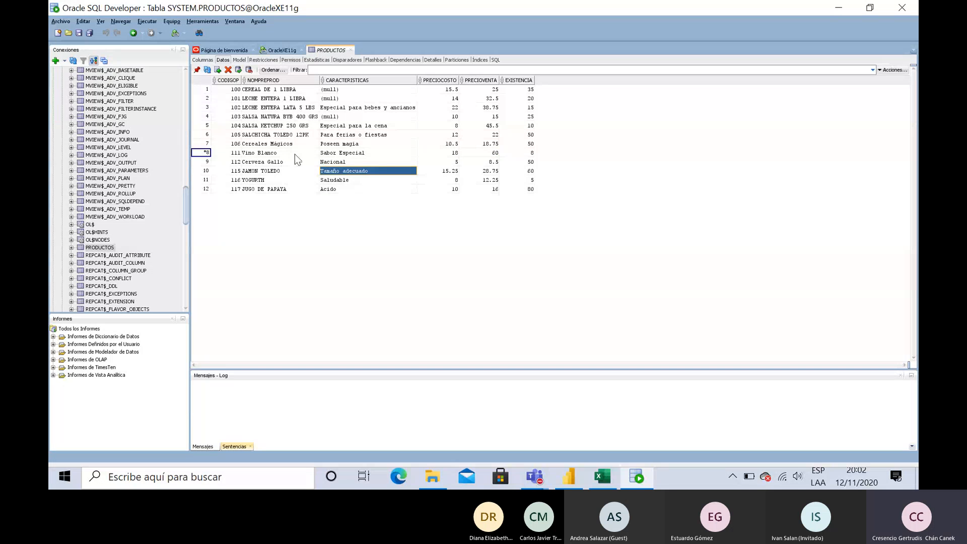
{"action": "left_click", "coordinate": [239, 70]}
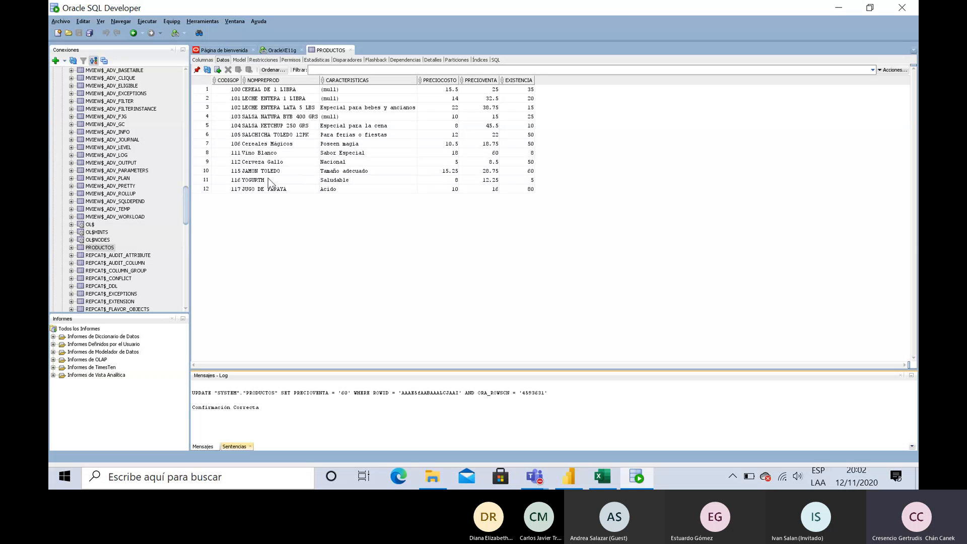
{"action": "left_click", "coordinate": [354, 155]}
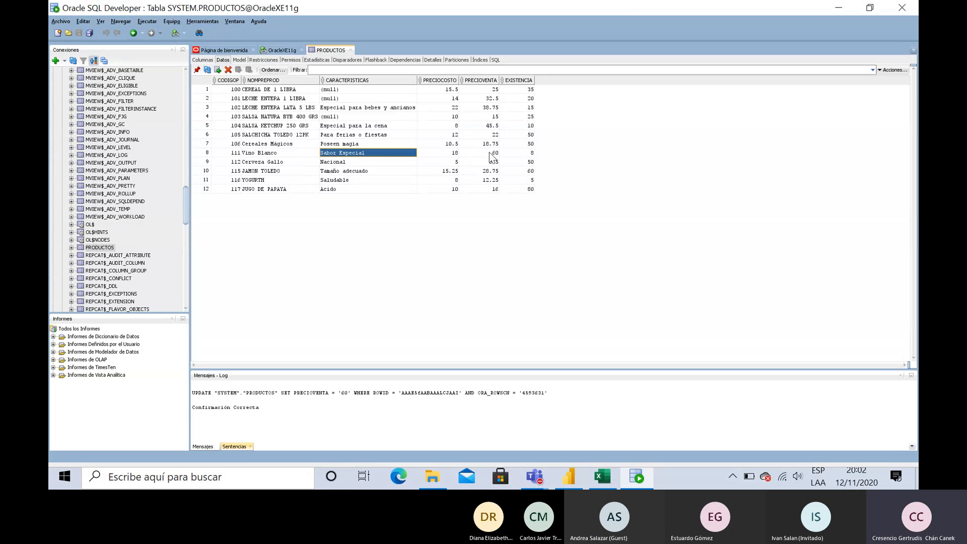
{"action": "left_click", "coordinate": [450, 155]}
{"action": "left_click", "coordinate": [480, 153]}
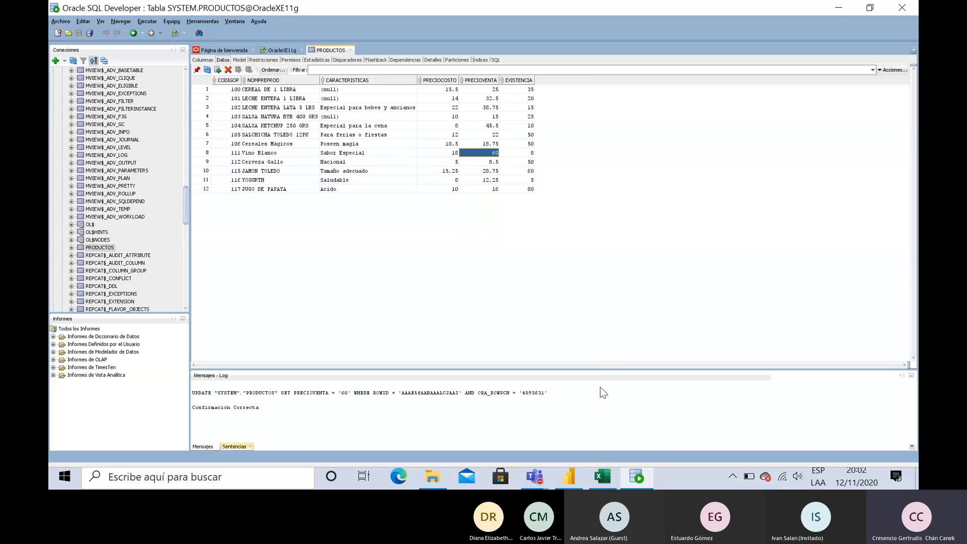
Switch to Power BI, check the Vino Blanco row in PRODUCTOS ORACLE, and refresh the model's data from its sources.
{"action": "left_click", "coordinate": [570, 479]}
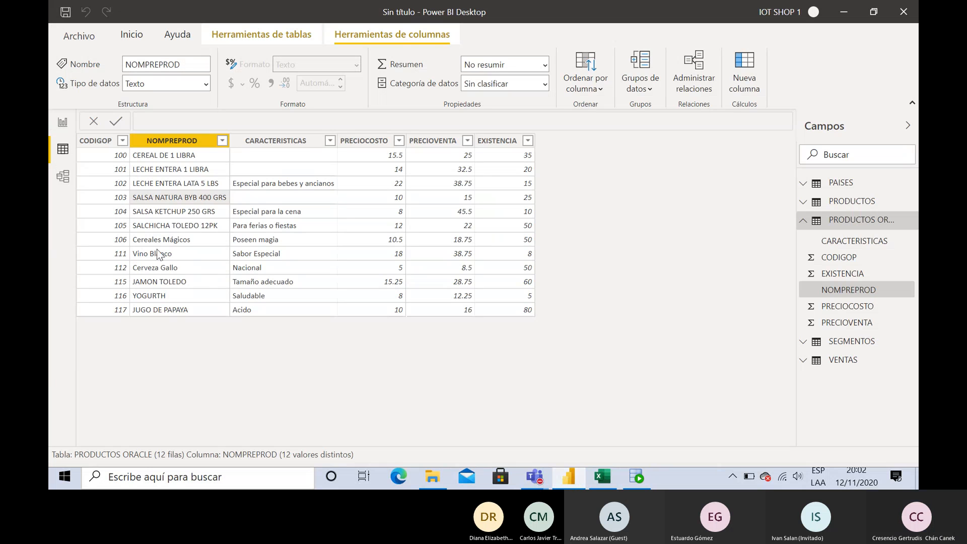
{"action": "left_click", "coordinate": [461, 257]}
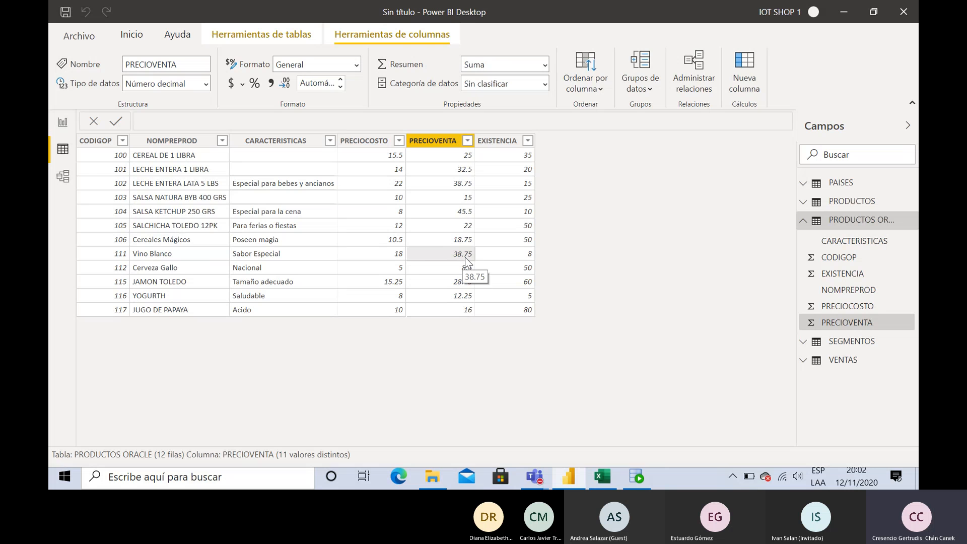
{"action": "left_click", "coordinate": [352, 252]}
{"action": "left_click", "coordinate": [303, 253]}
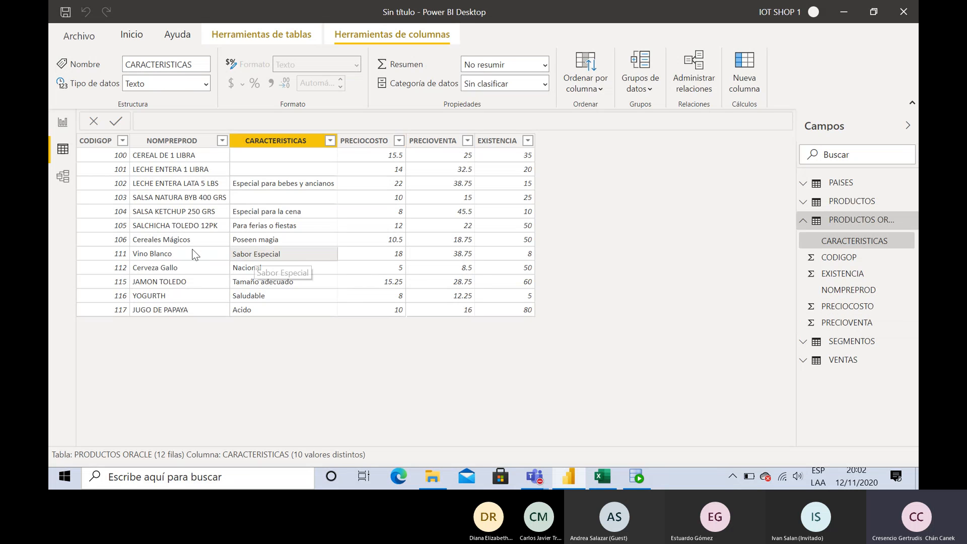
{"action": "left_click", "coordinate": [185, 251]}
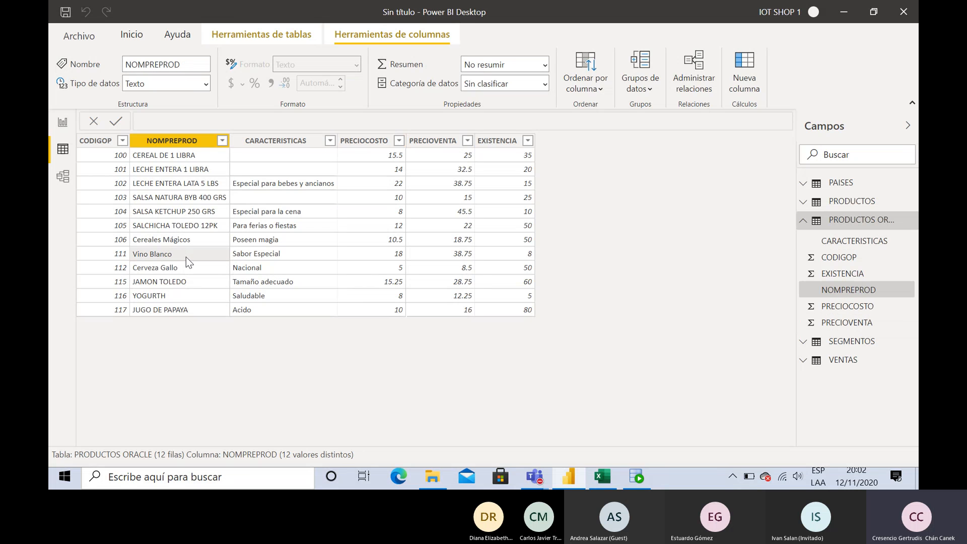
{"action": "left_click", "coordinate": [62, 179]}
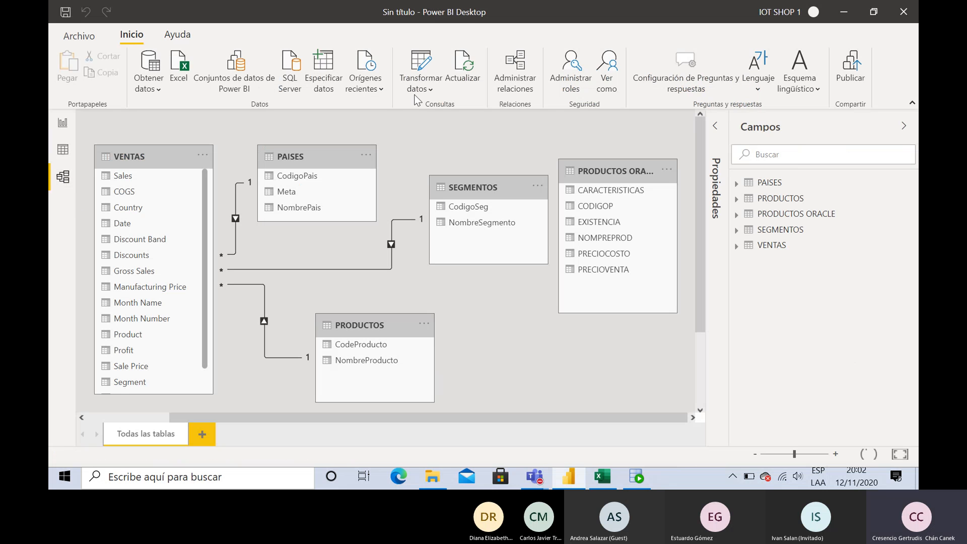
{"action": "left_click", "coordinate": [464, 67]}
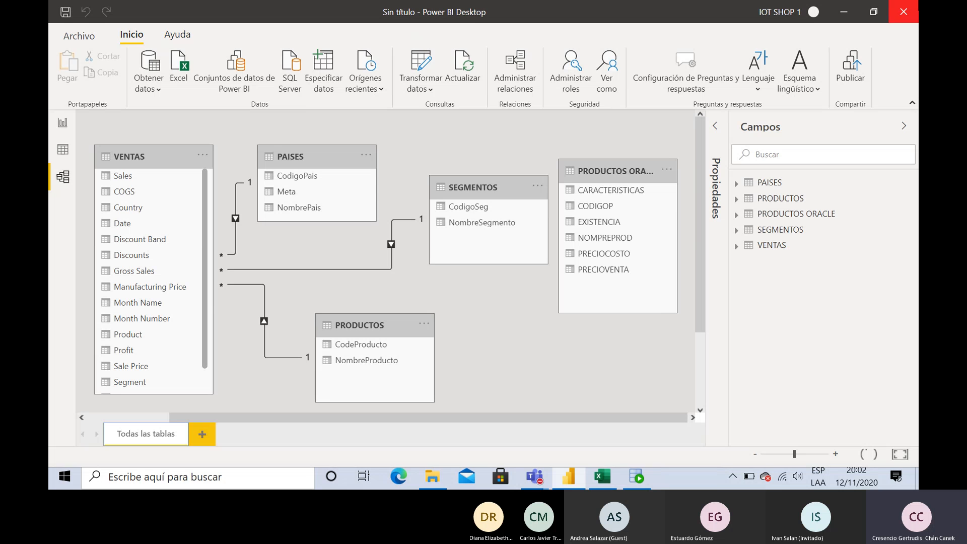
Examine the current file's data source settings, including the localhost connection's server and SQL statement, and close them without changes.
{"action": "left_click", "coordinate": [78, 37]}
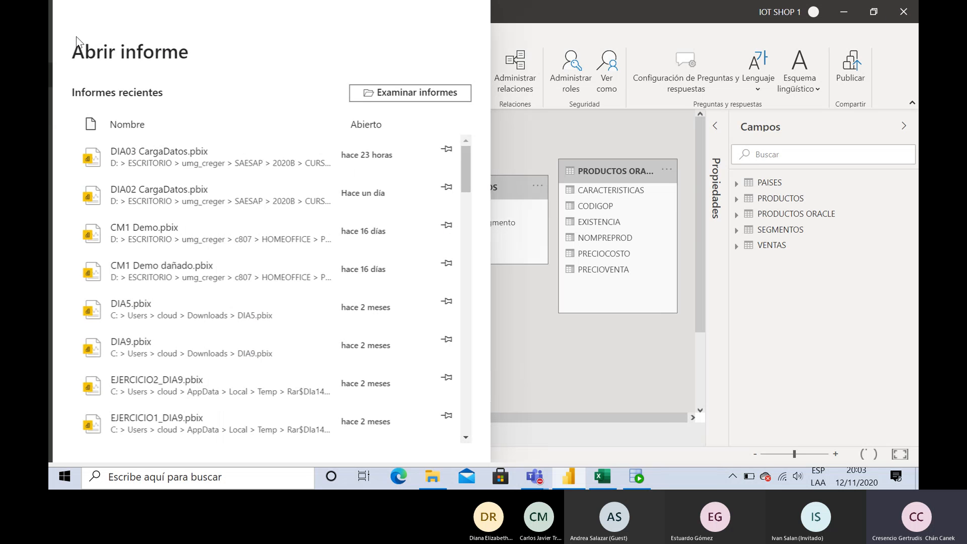
{"action": "left_click", "coordinate": [113, 251]}
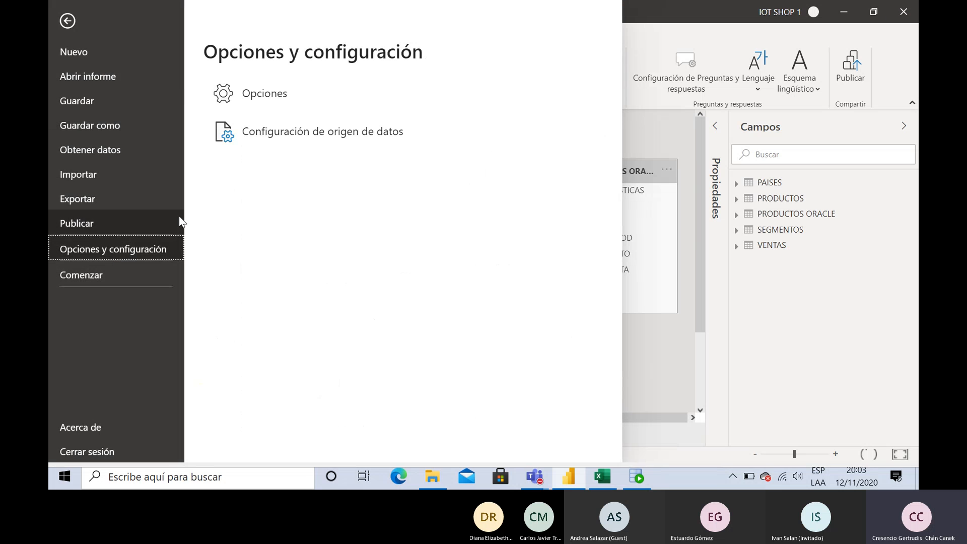
{"action": "left_click", "coordinate": [276, 140]}
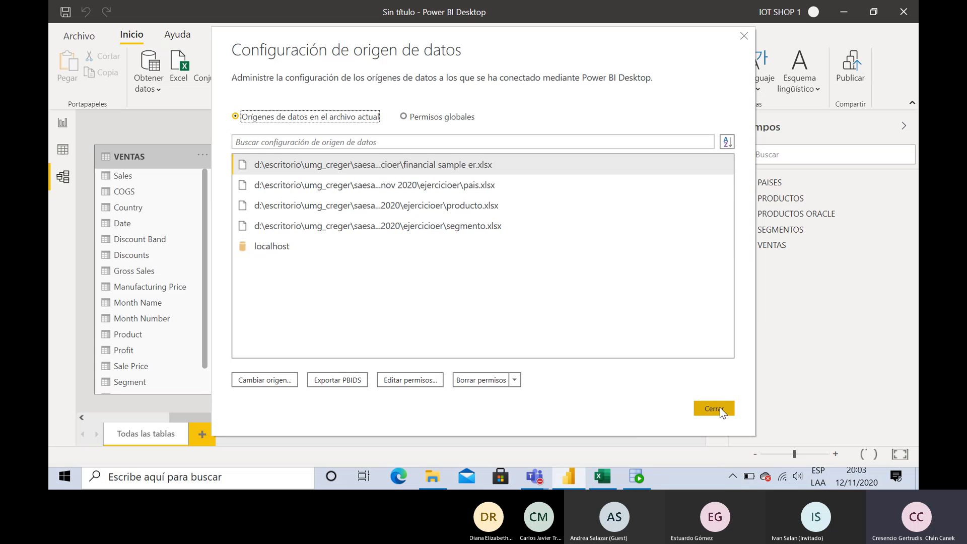
{"action": "left_click", "coordinate": [272, 246]}
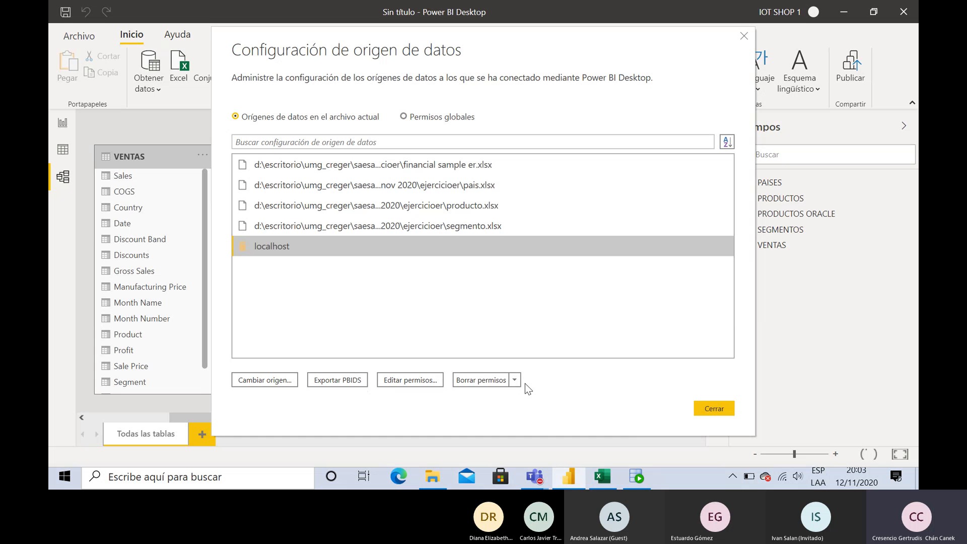
{"action": "left_click", "coordinate": [263, 380]}
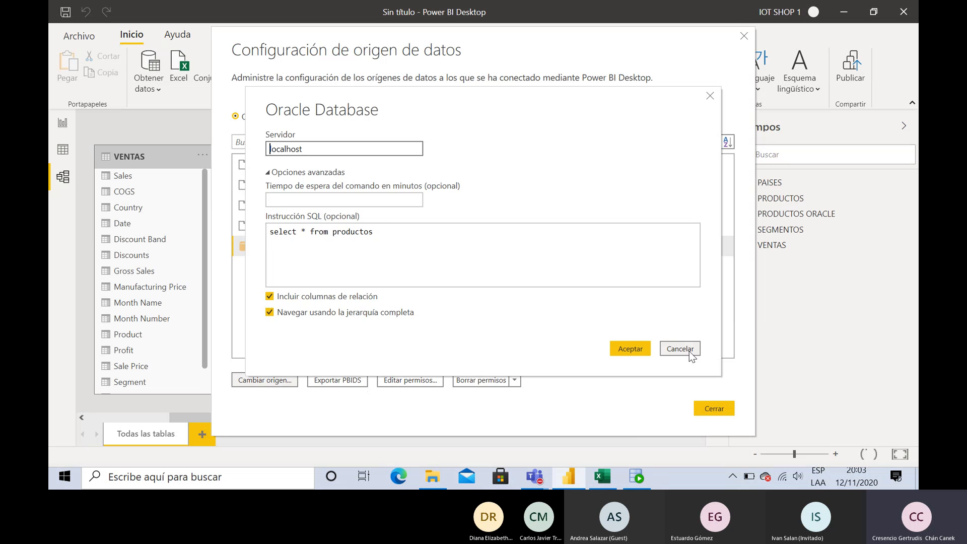
{"action": "left_click", "coordinate": [689, 352]}
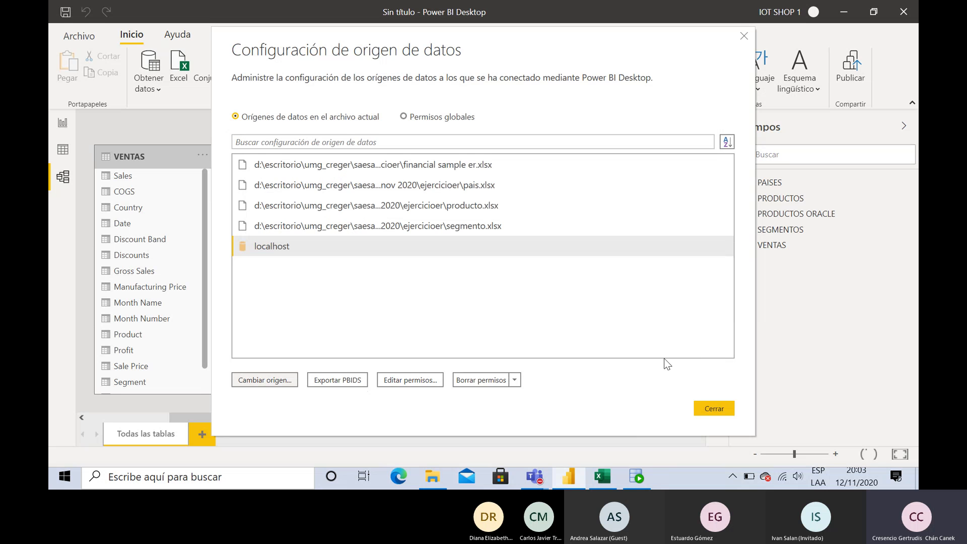
{"action": "left_click", "coordinate": [701, 409]}
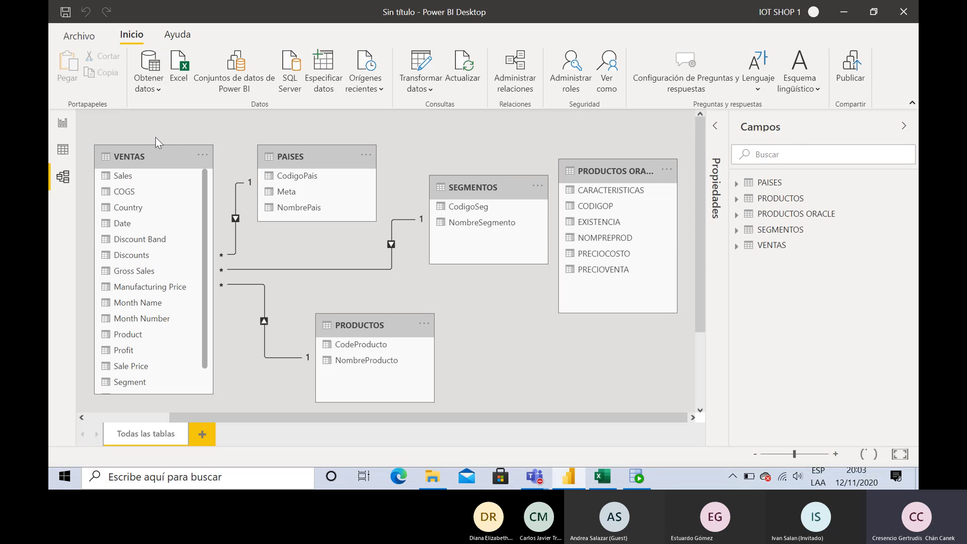
Display the refreshed PRODUCTOS ORACLE rows and check the cost, sale price and stock of Vino Blanco.
{"action": "left_click", "coordinate": [62, 149]}
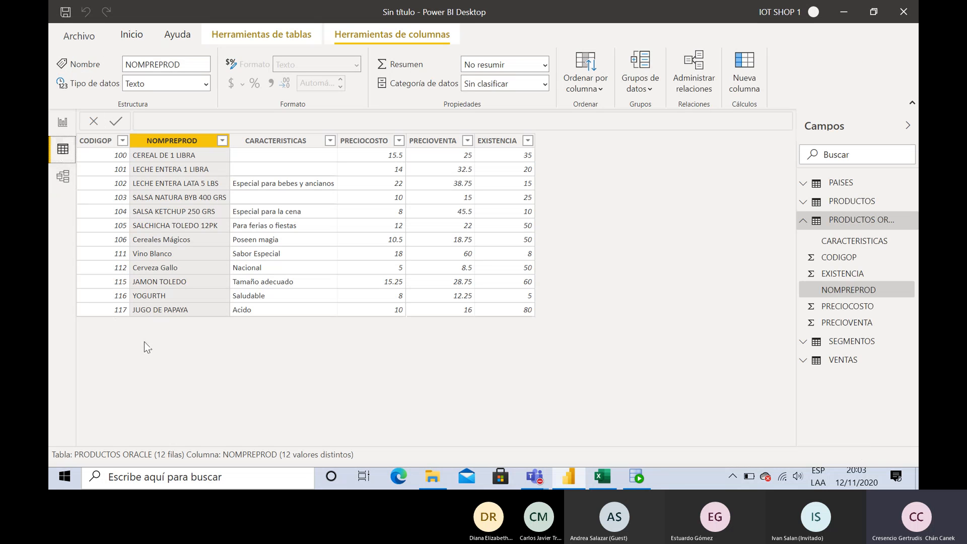
{"action": "left_click", "coordinate": [267, 255]}
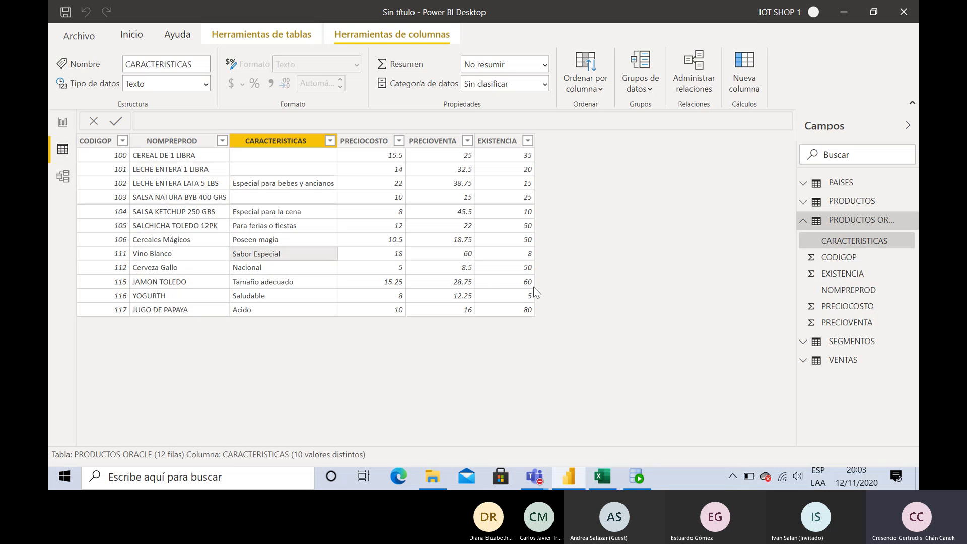
{"action": "key", "text": "Right"}
{"action": "key", "text": "Right"}
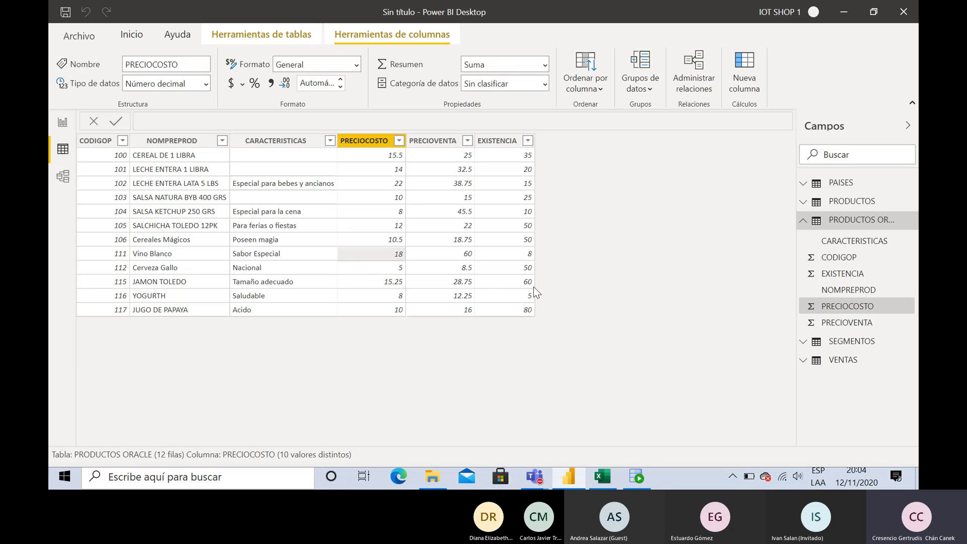
{"action": "key", "text": "Right"}
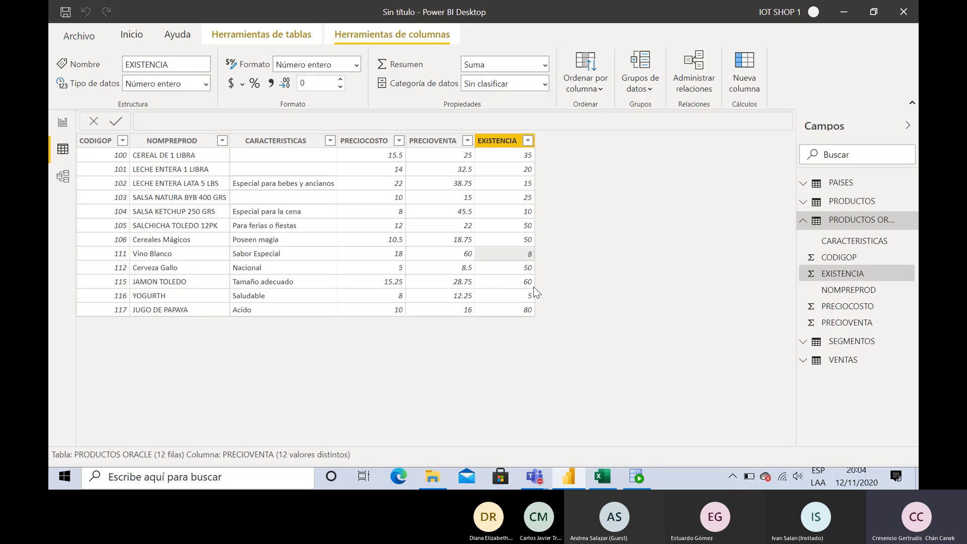
{"action": "key", "text": "Left"}
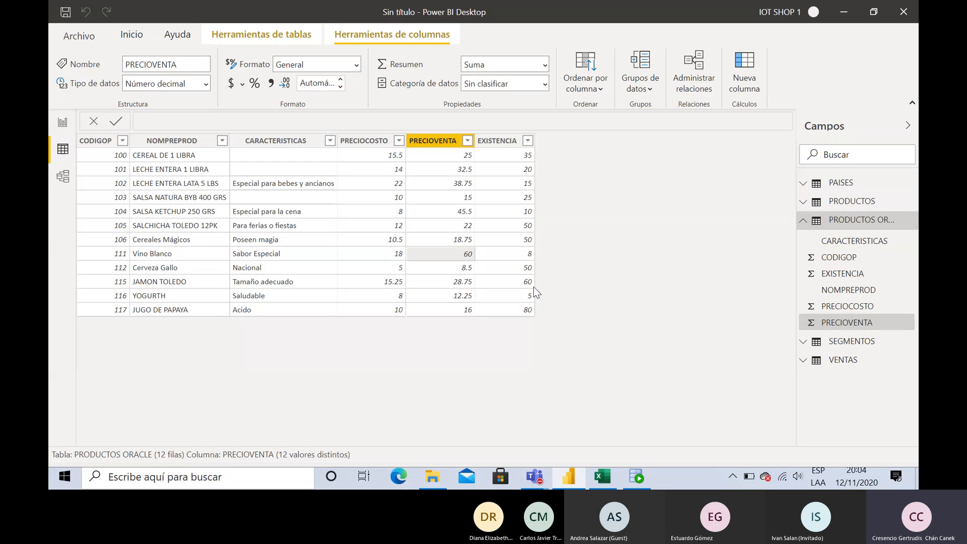
{"action": "left_click", "coordinate": [353, 258]}
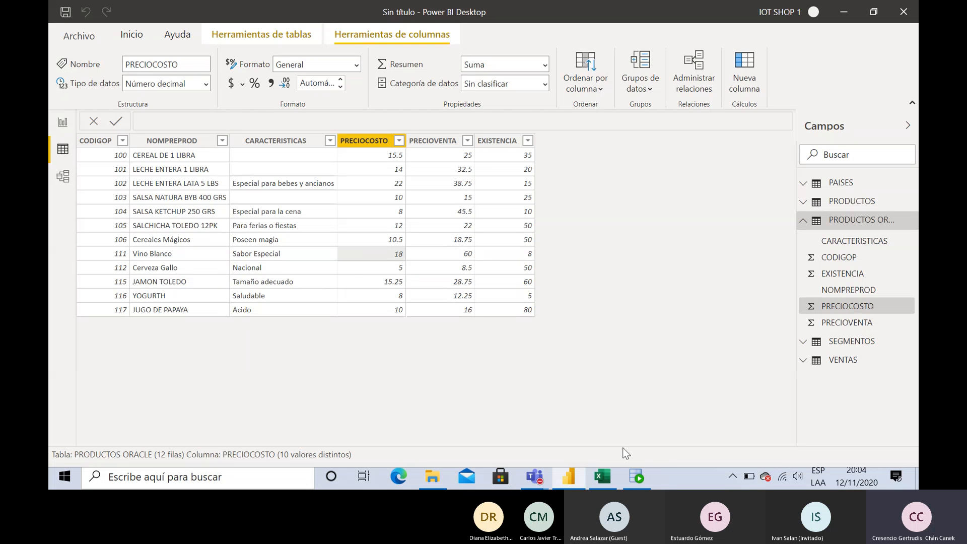
Switch to SQL Developer, look over the PRODUCTOS rows once more, and close the program.
{"action": "left_click", "coordinate": [634, 476]}
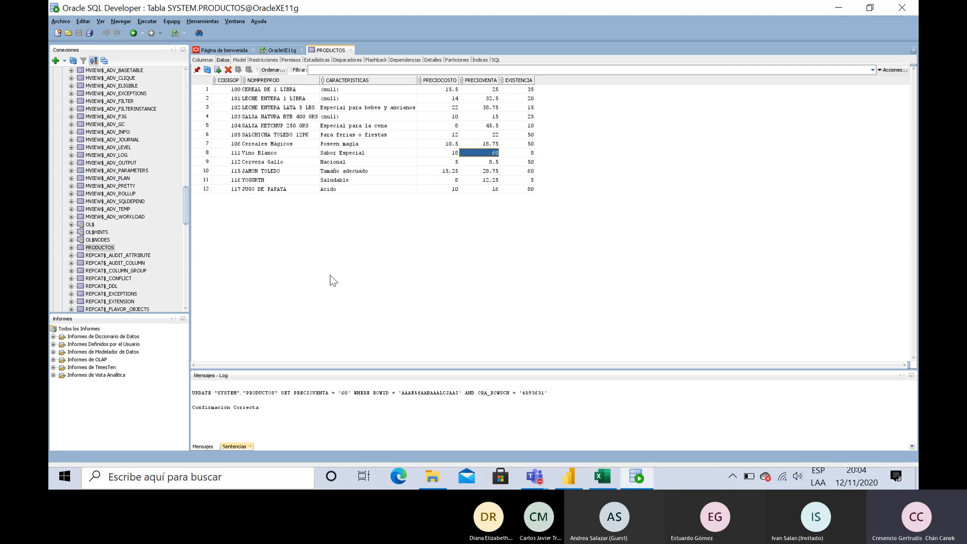
{"action": "left_click", "coordinate": [280, 161]}
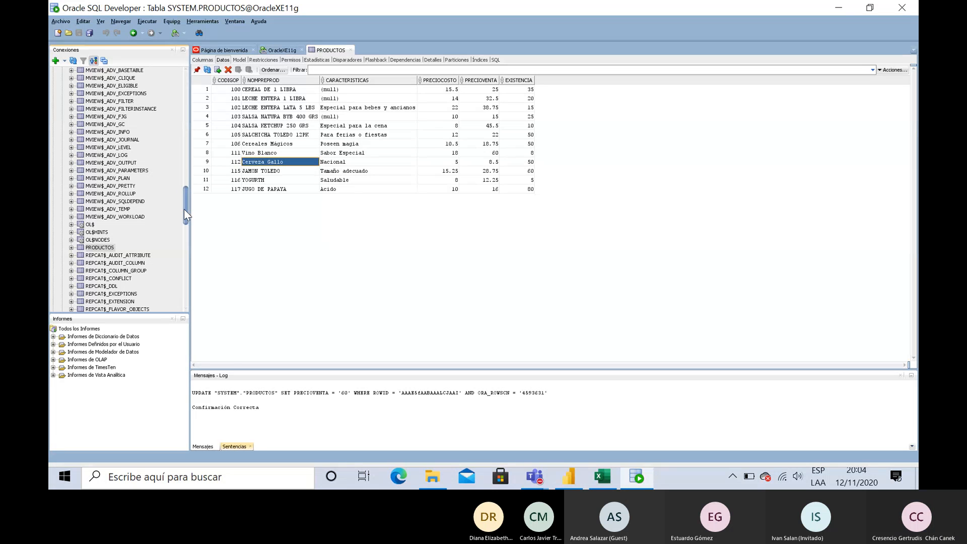
{"action": "left_click_drag", "start_coordinate": [185, 198], "coordinate": [185, 80]}
{"action": "left_click", "coordinate": [902, 7]}
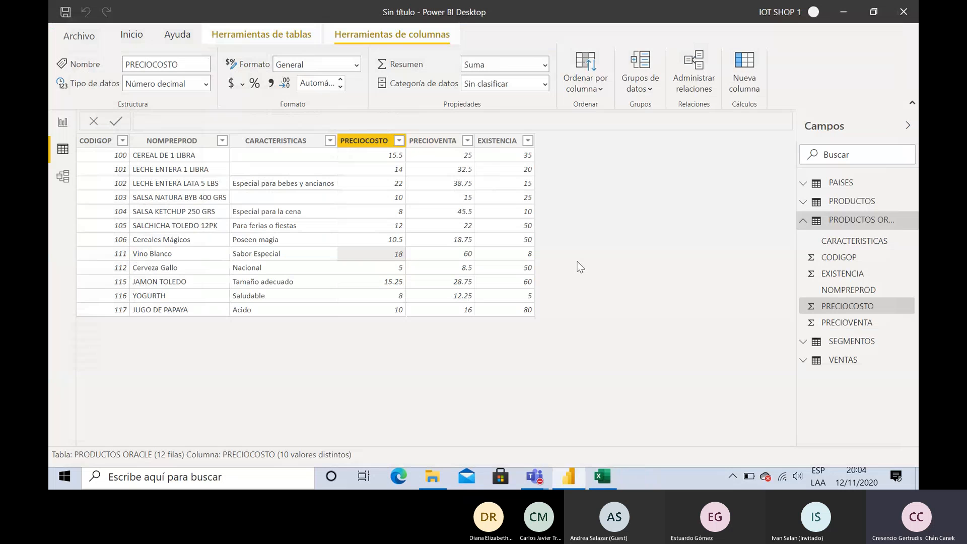
Review the price columns for SALCHICHA TOLEDO 12PK in PRODUCTOS ORACLE and return to the model diagram.
{"action": "left_click", "coordinate": [316, 215]}
{"action": "left_click", "coordinate": [452, 226]}
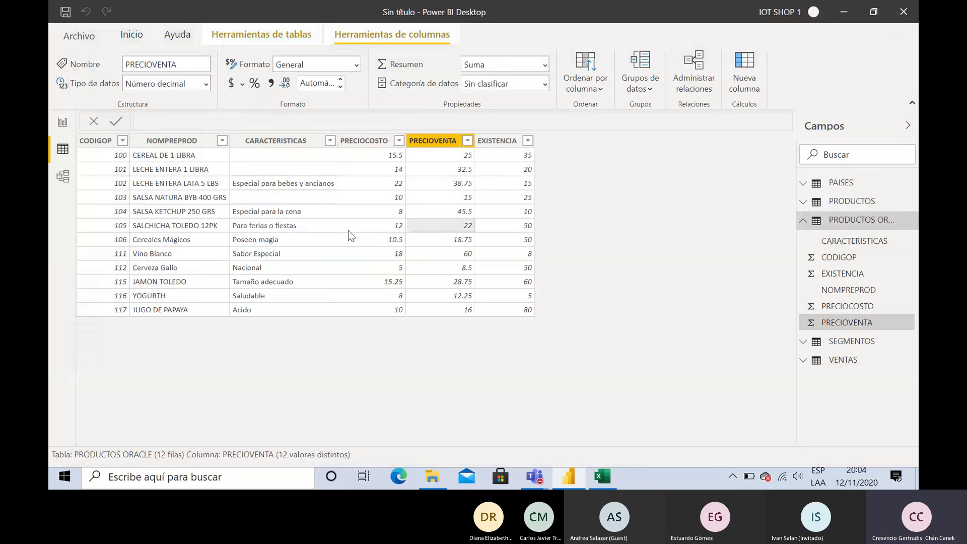
{"action": "left_click", "coordinate": [349, 228]}
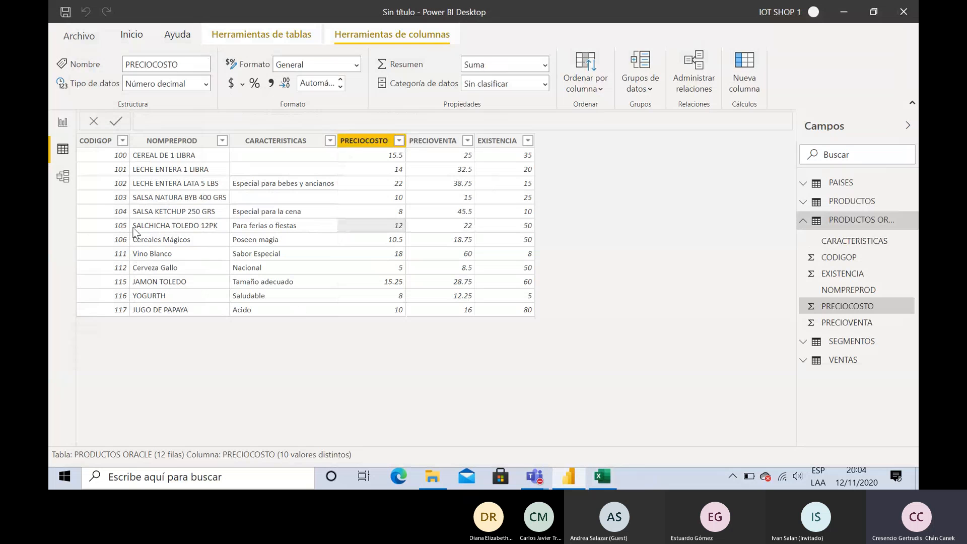
{"action": "left_click", "coordinate": [62, 178]}
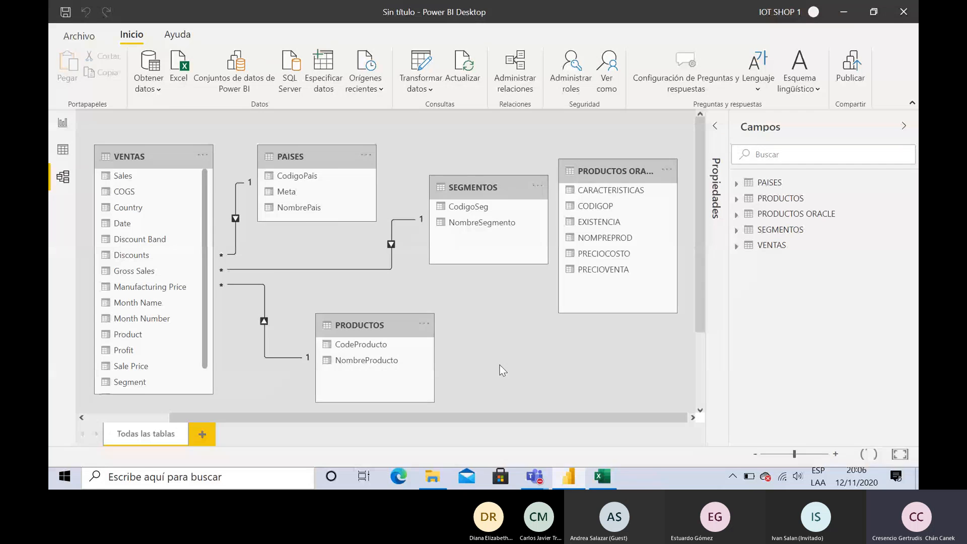
Switch to the Teams meeting and open its additional meeting options.
{"action": "key", "text": "alt+Tab"}
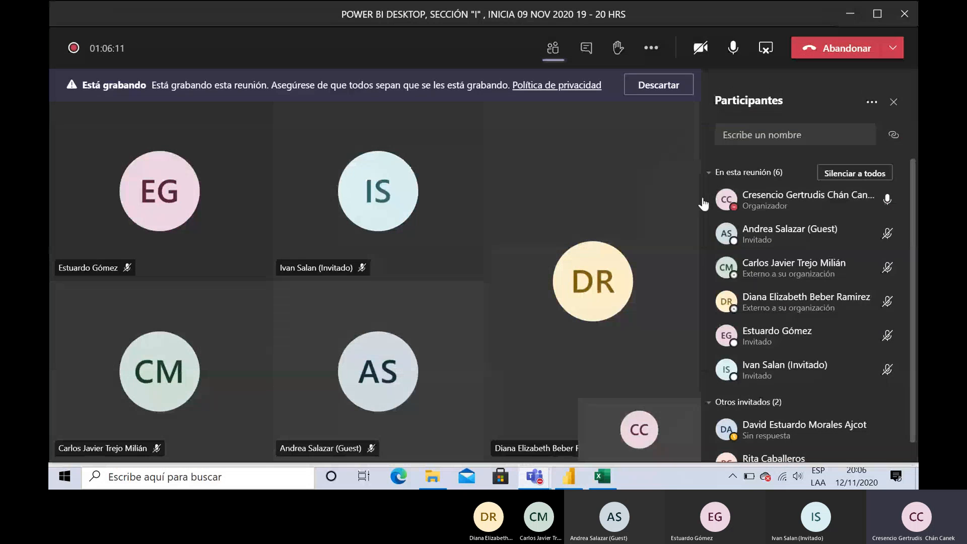
{"action": "left_click", "coordinate": [651, 48]}
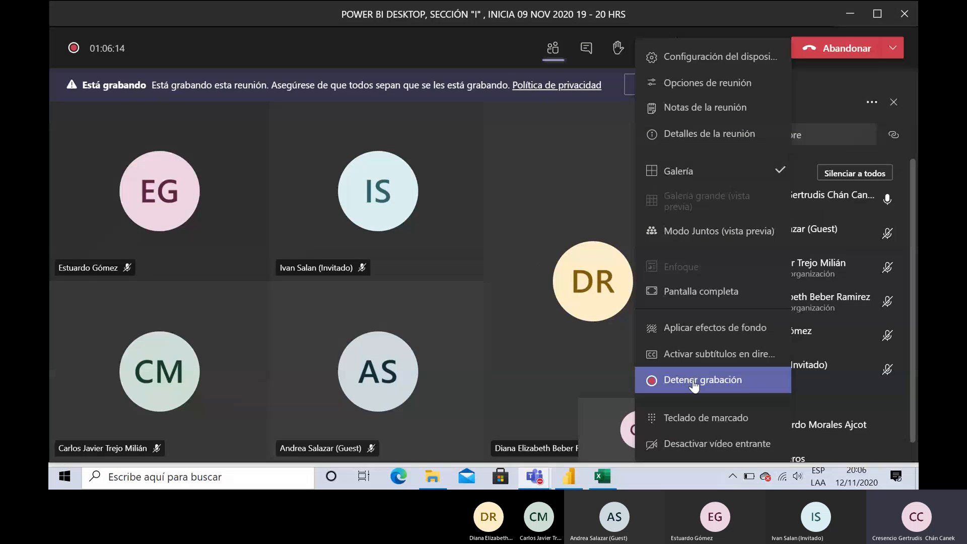